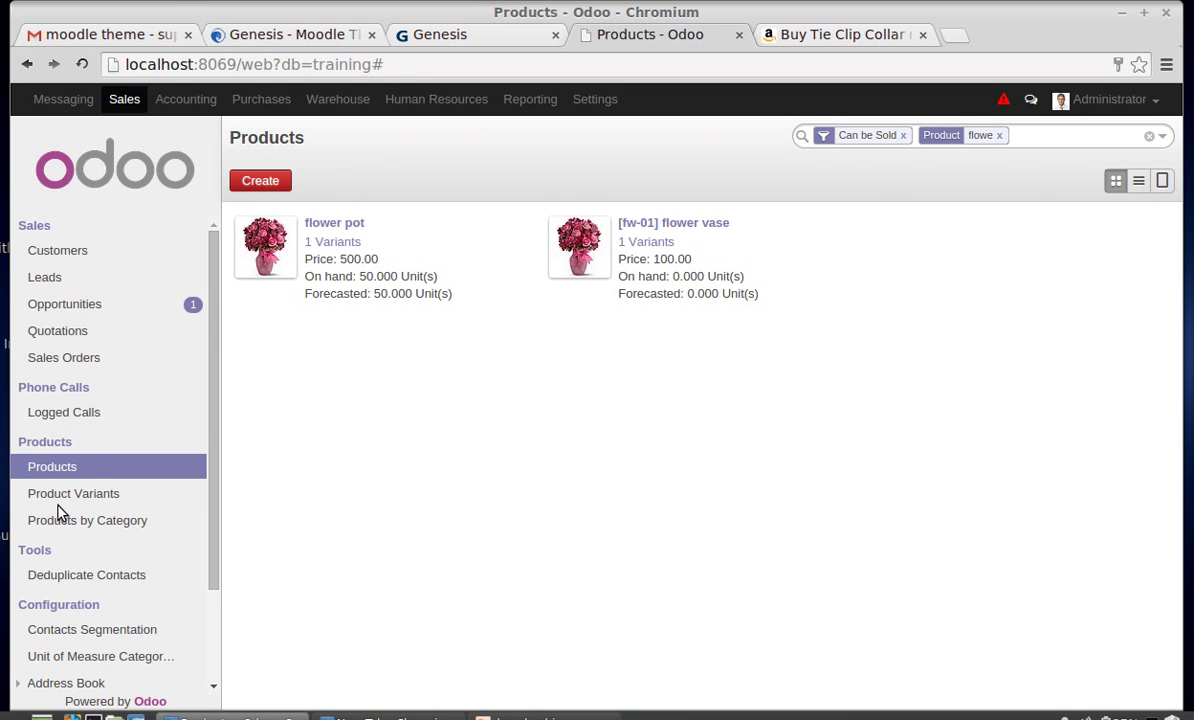
View the product lists available in the Sales, Purchases and Warehouse modules
click(88, 467)
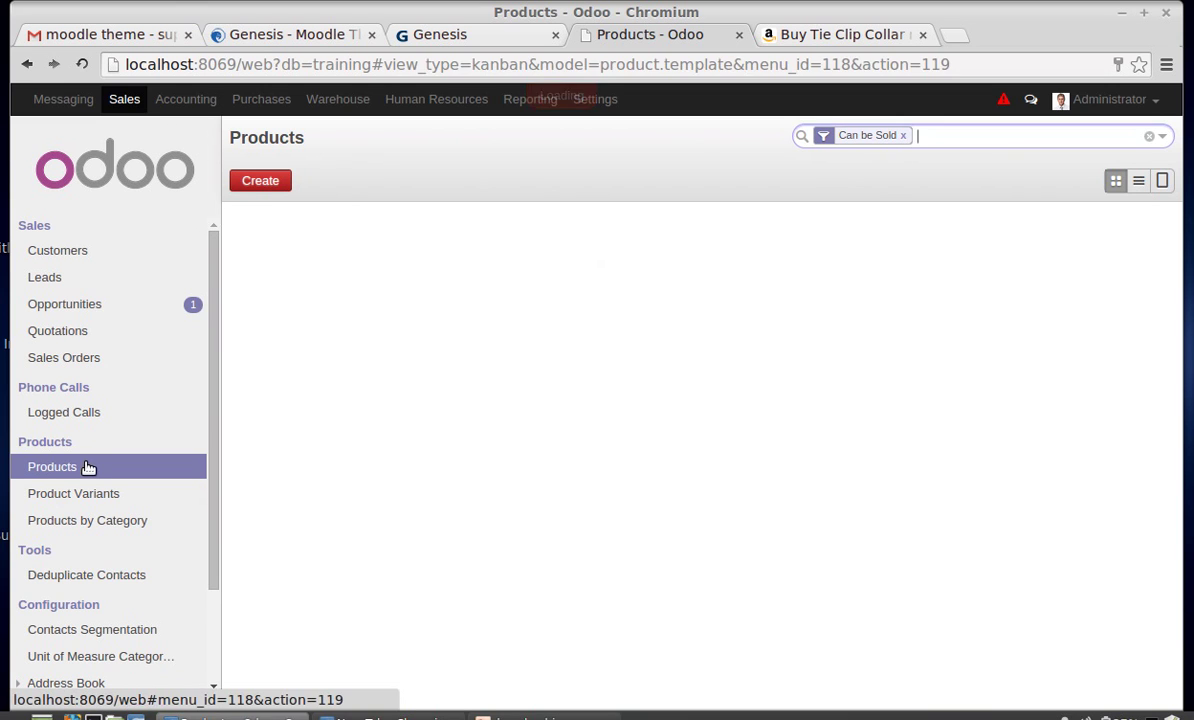
click(261, 99)
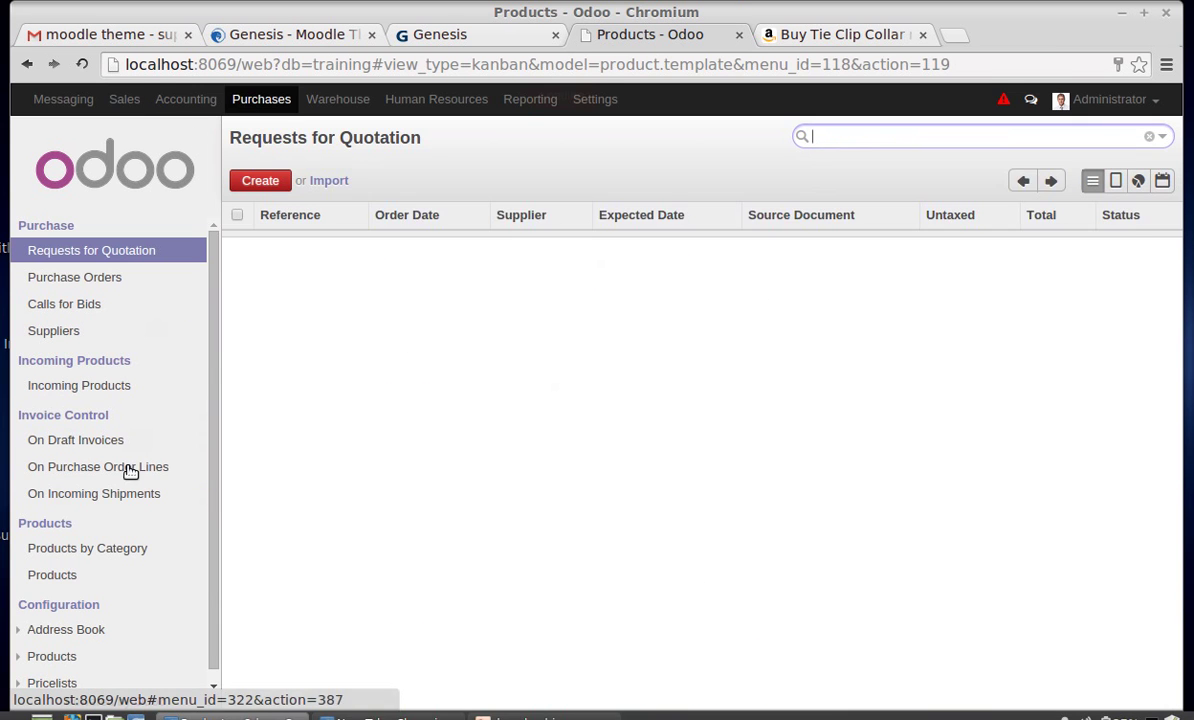
click(68, 574)
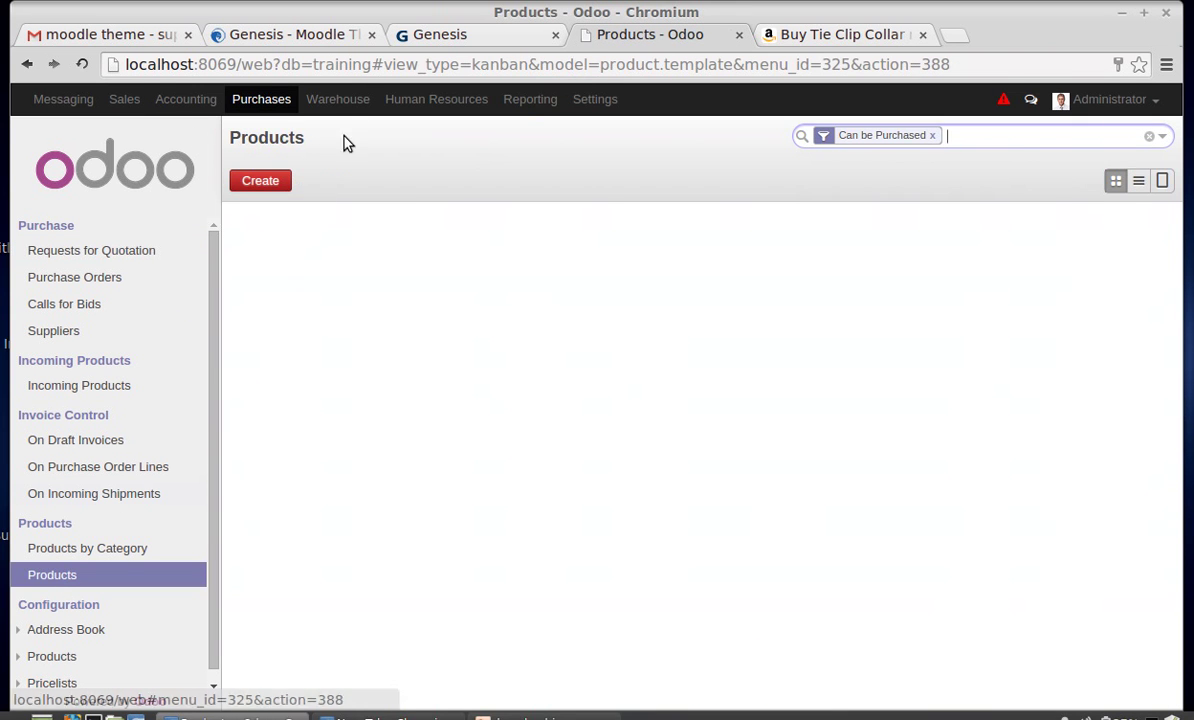
click(349, 102)
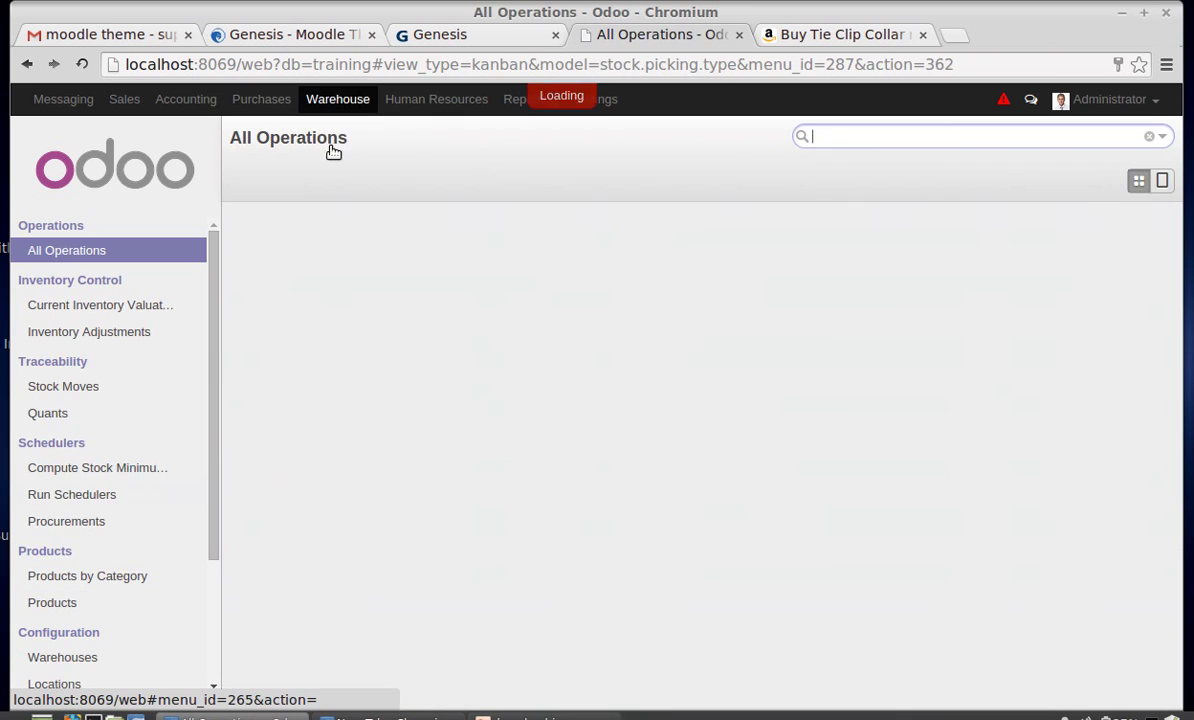
click(68, 604)
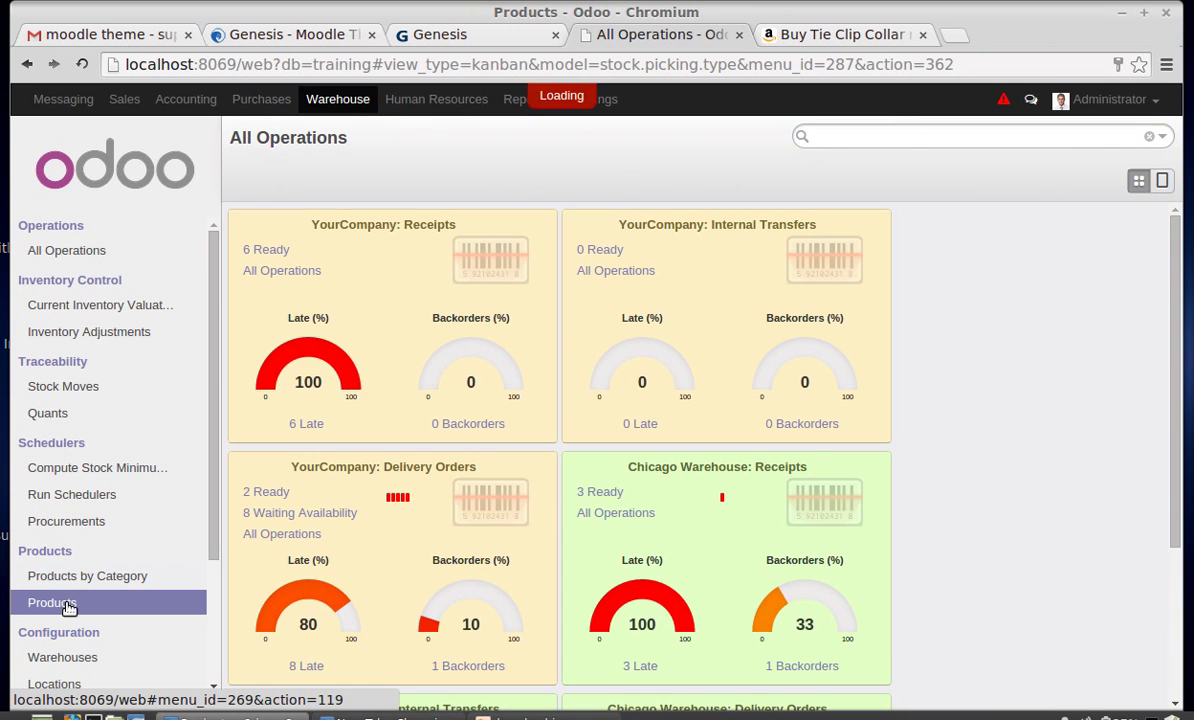
Create a new product from the Sales product list and name it "collar mike"
click(127, 102)
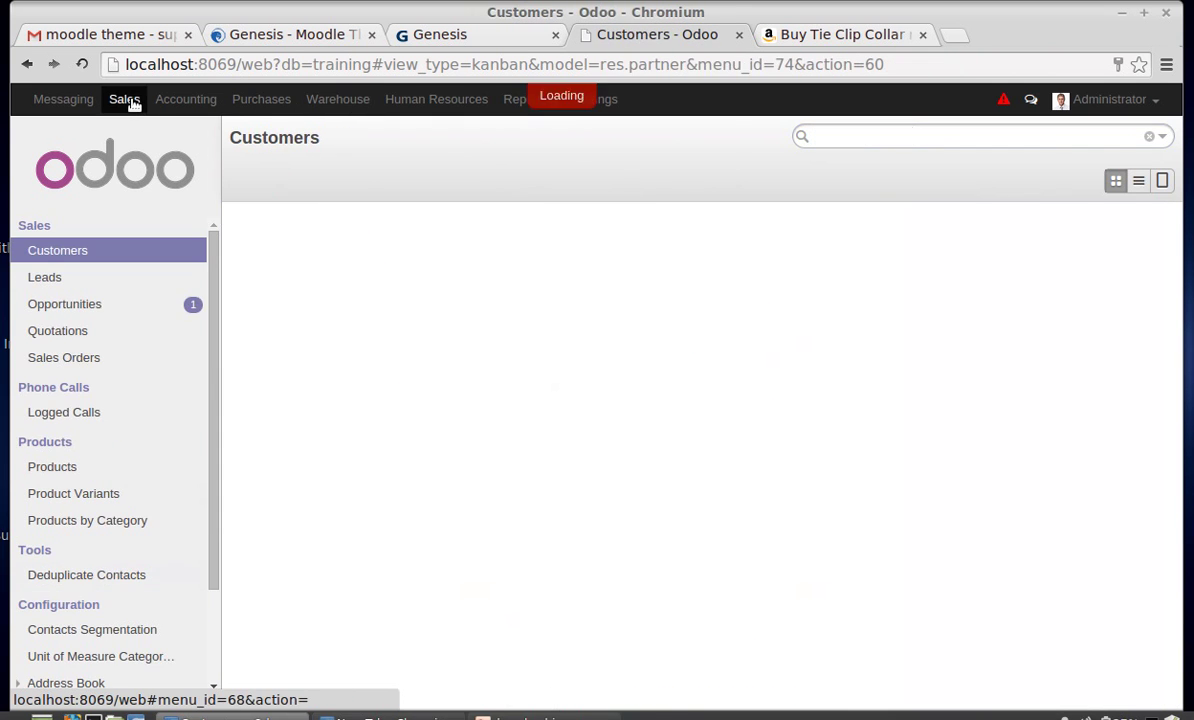
click(47, 469)
click(268, 183)
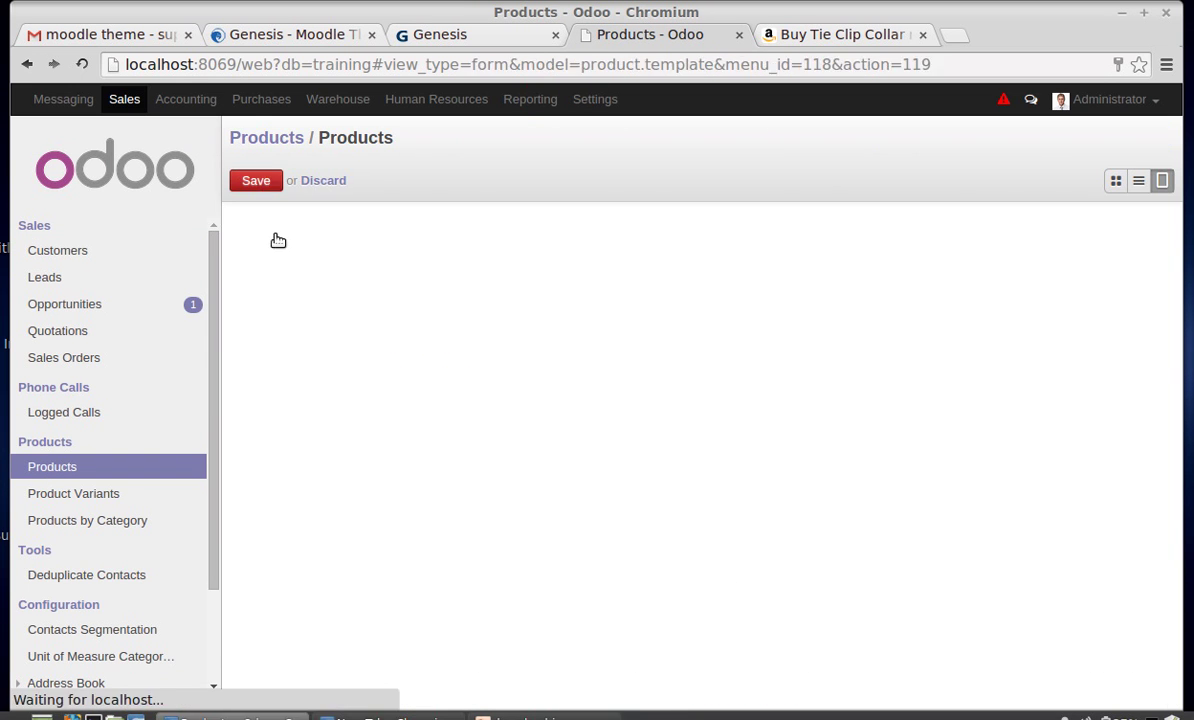
text(collar mike)
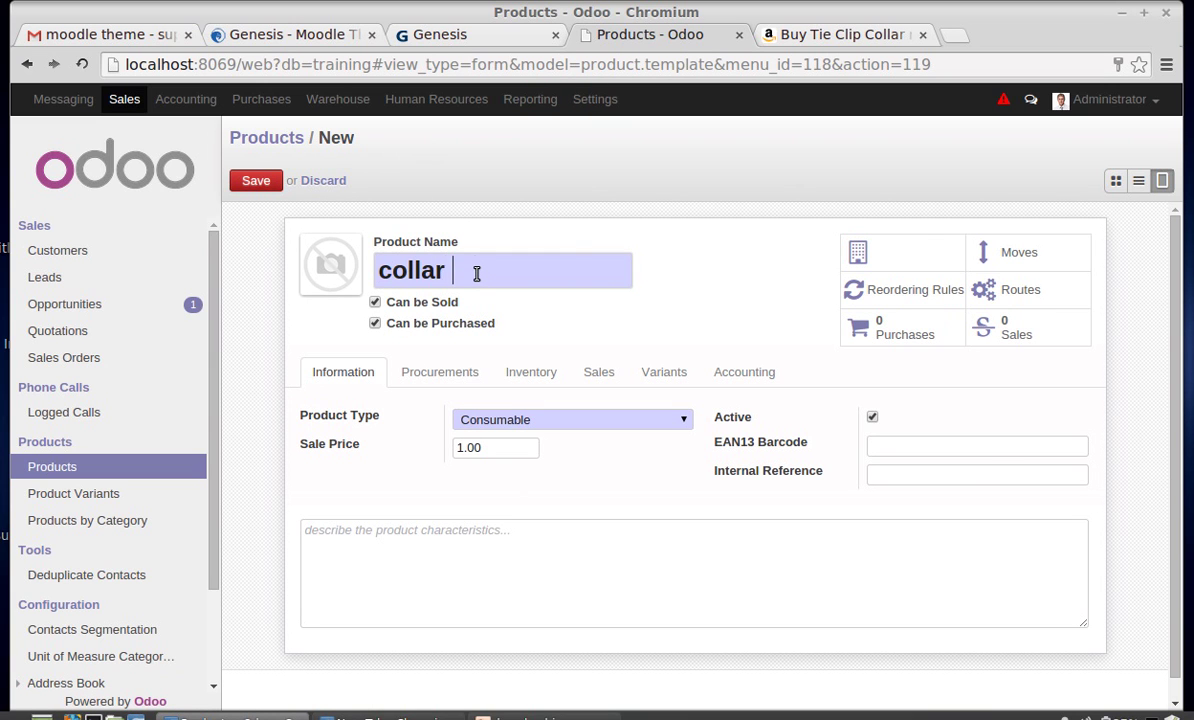
Set the product's picture to the microphone image download.jpg from the Downloads folder
mouse_move(310, 250)
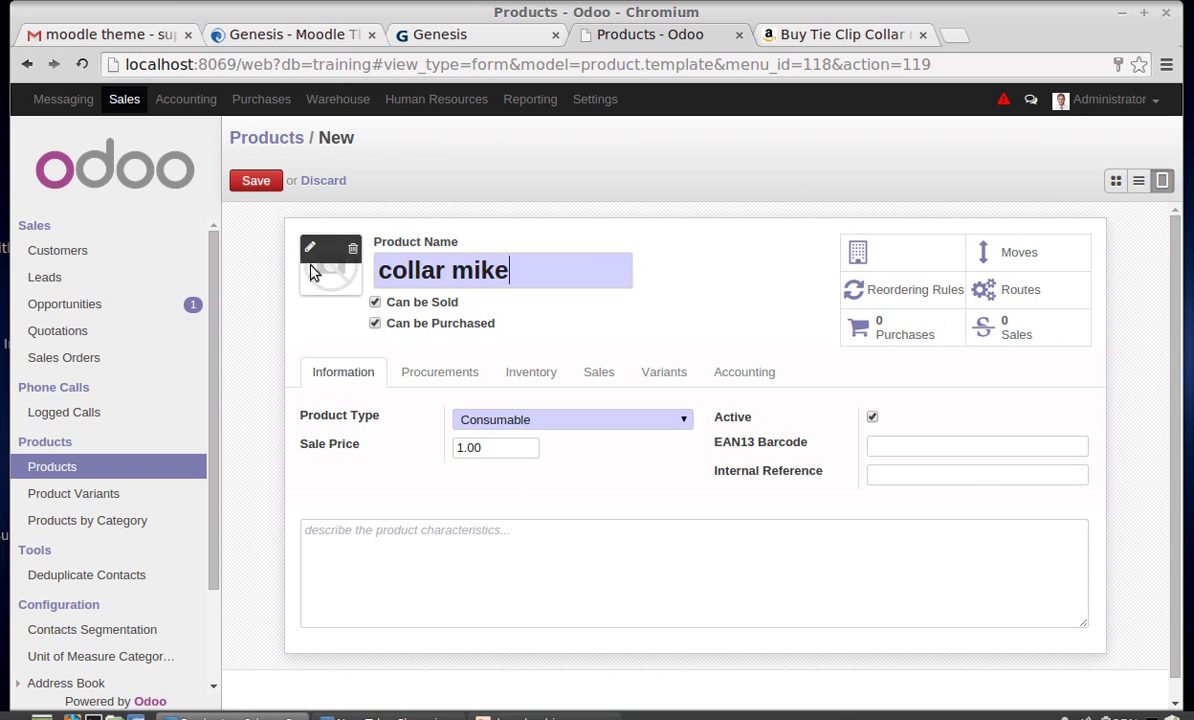
click(310, 250)
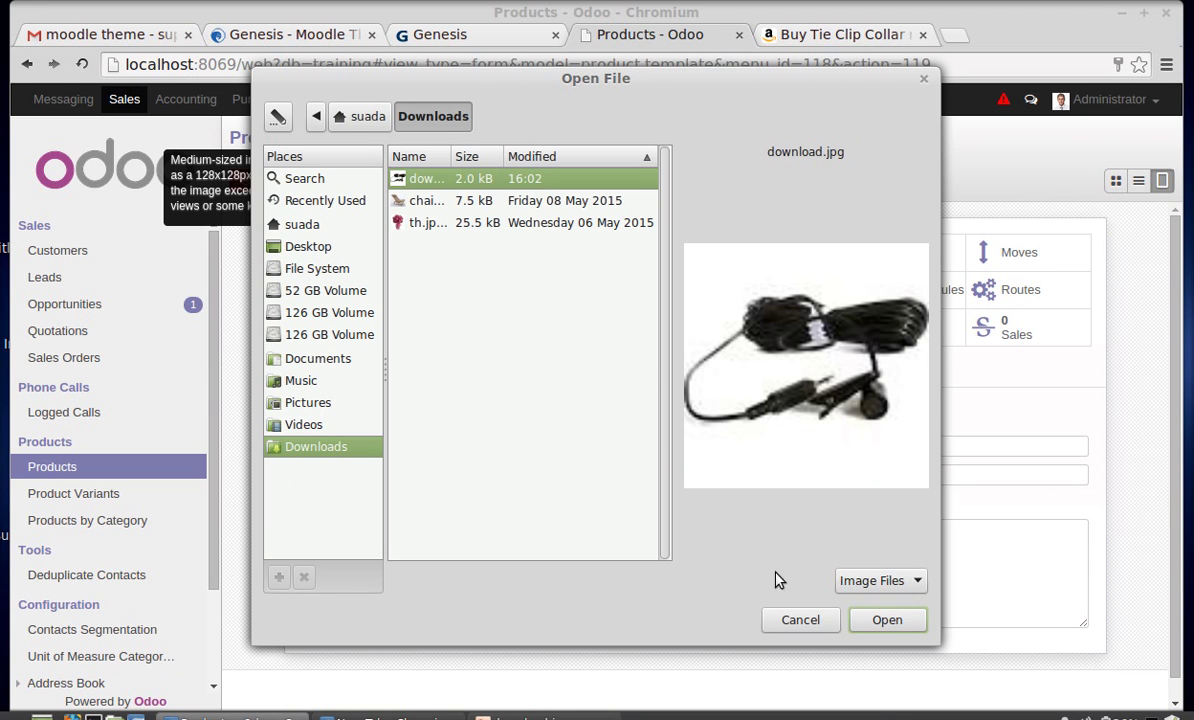
click(884, 620)
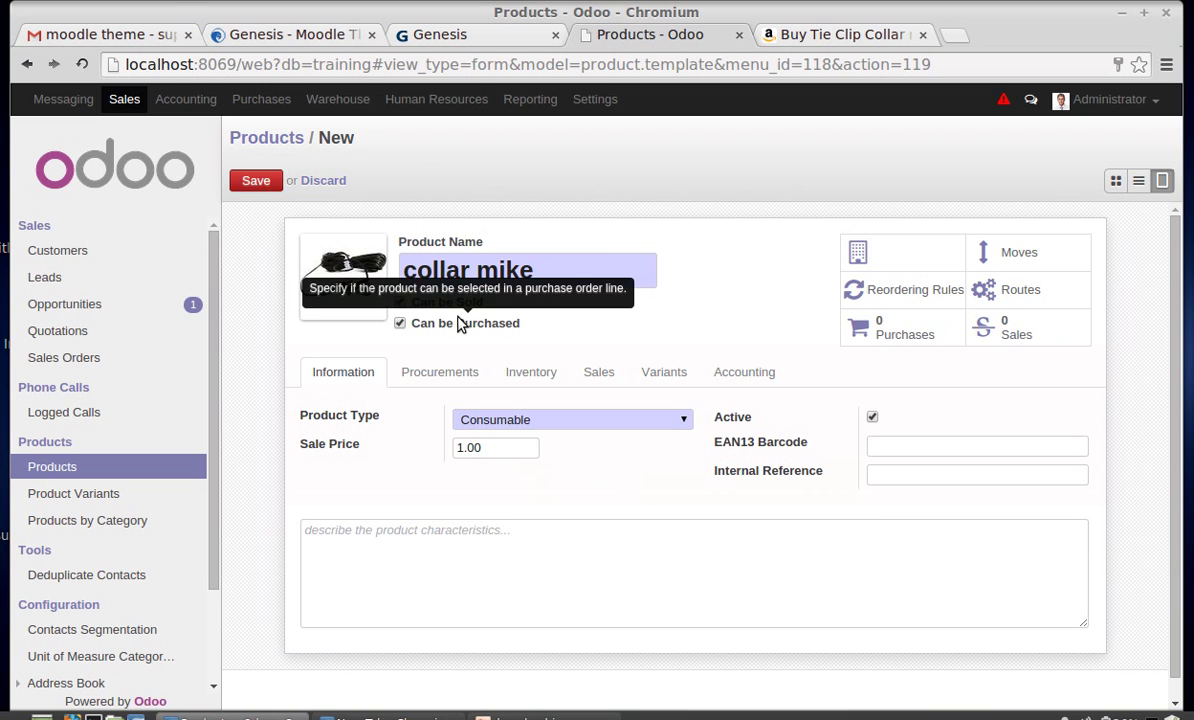
Turn the product's Can be Sold option off and back on
click(401, 326)
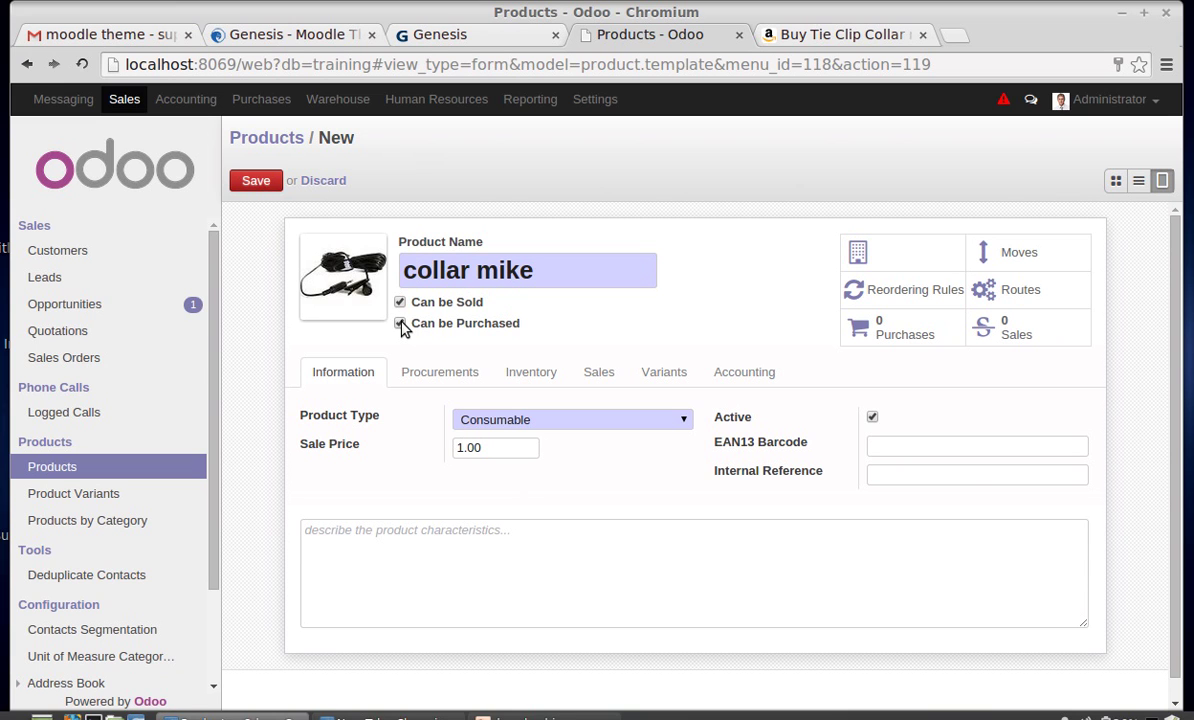
click(400, 302)
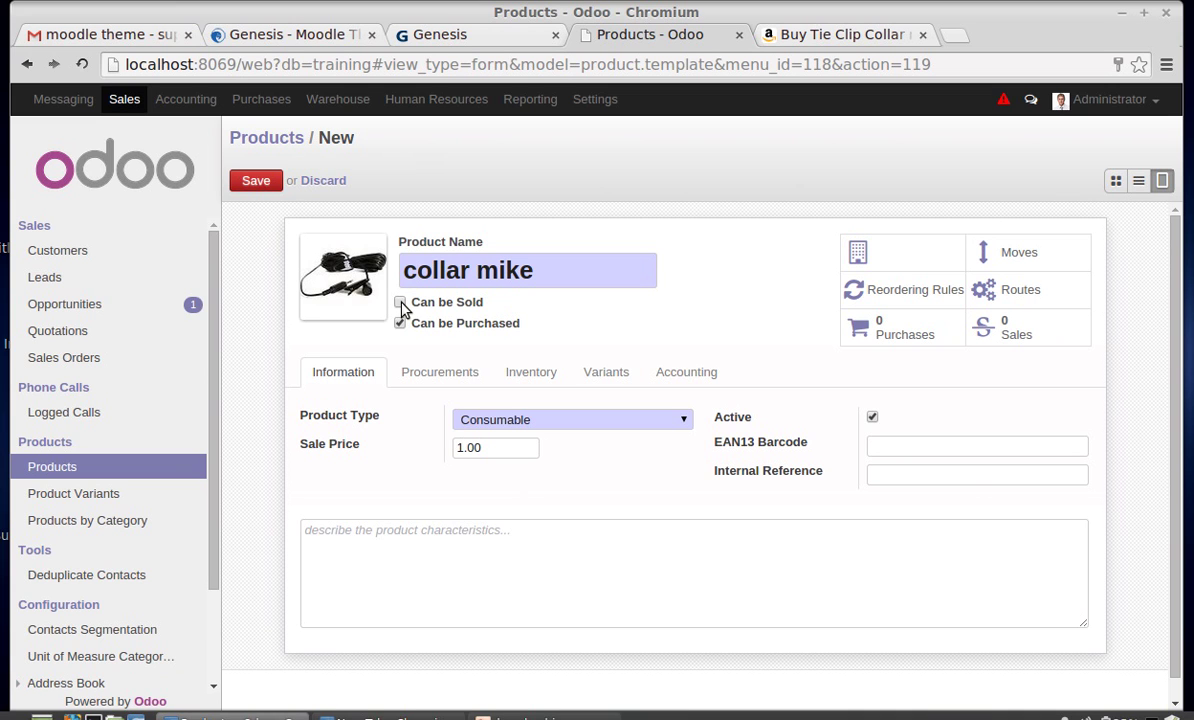
click(401, 304)
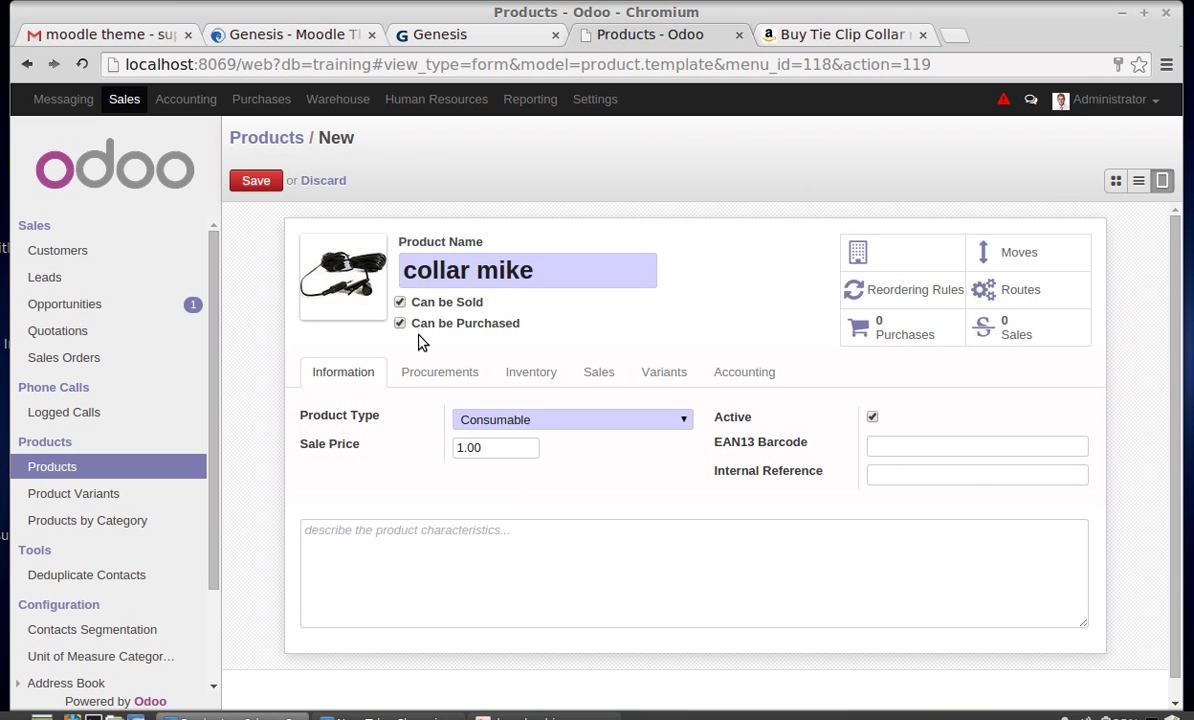
Review the product type choices and set the product's sale price to 500
scroll(420, 342, down, 1)
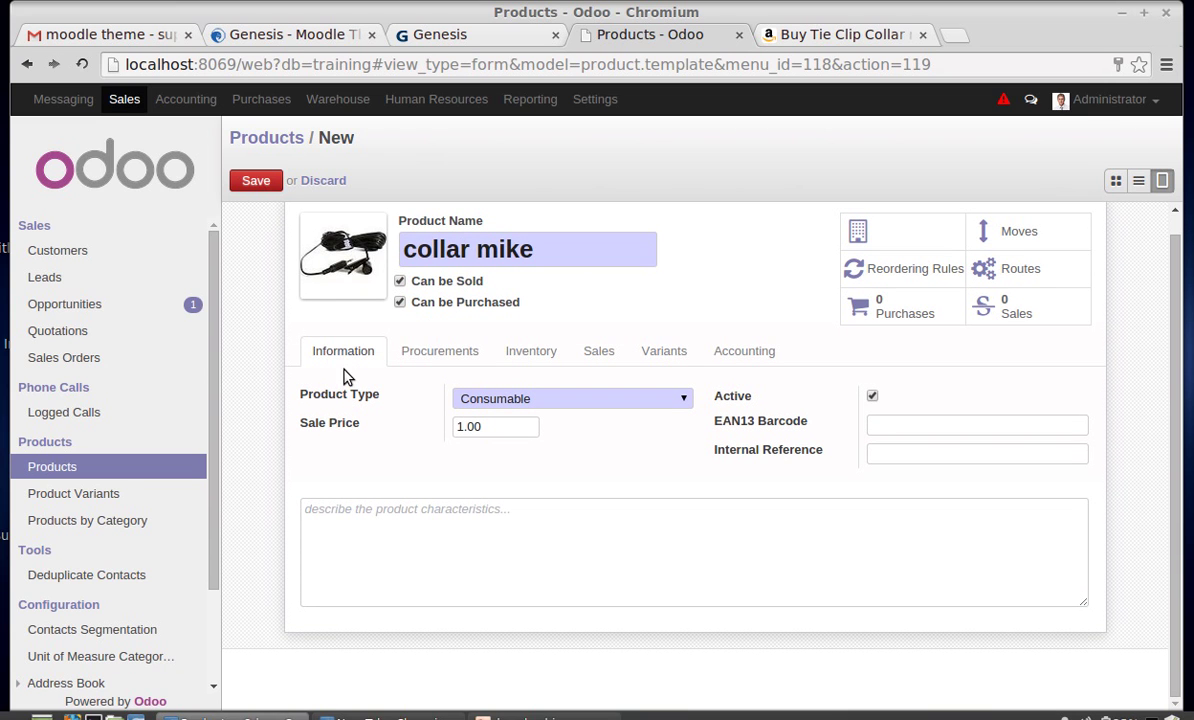
click(684, 401)
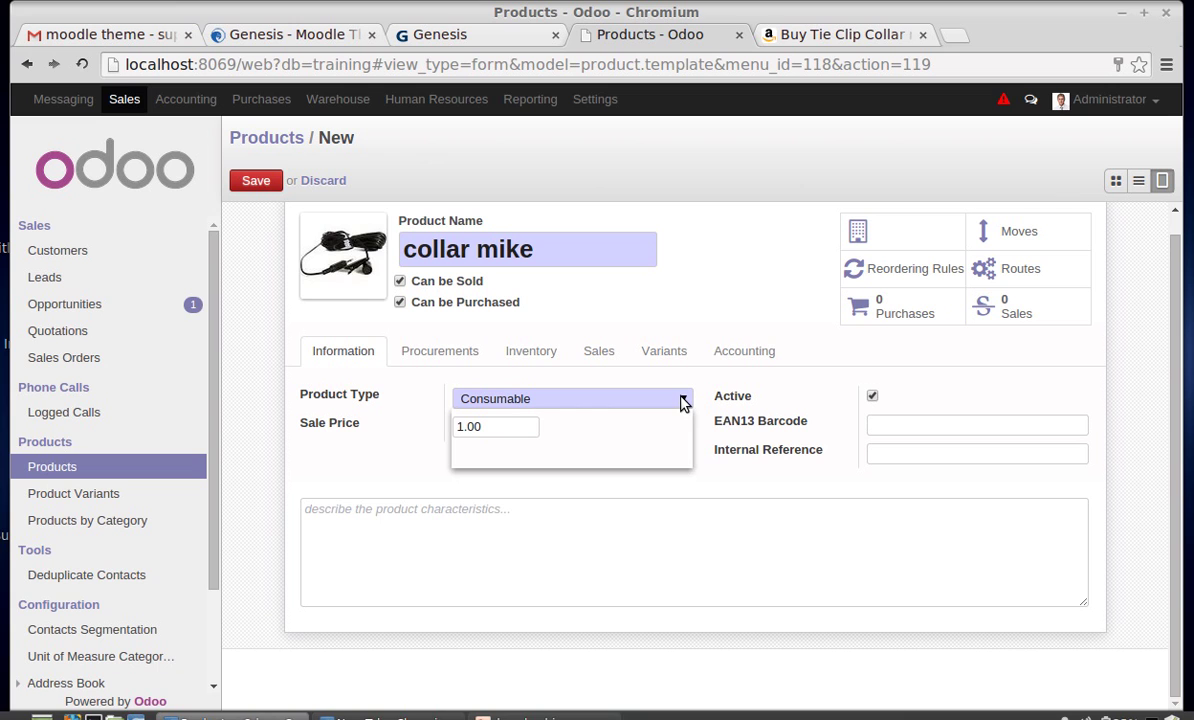
click(684, 402)
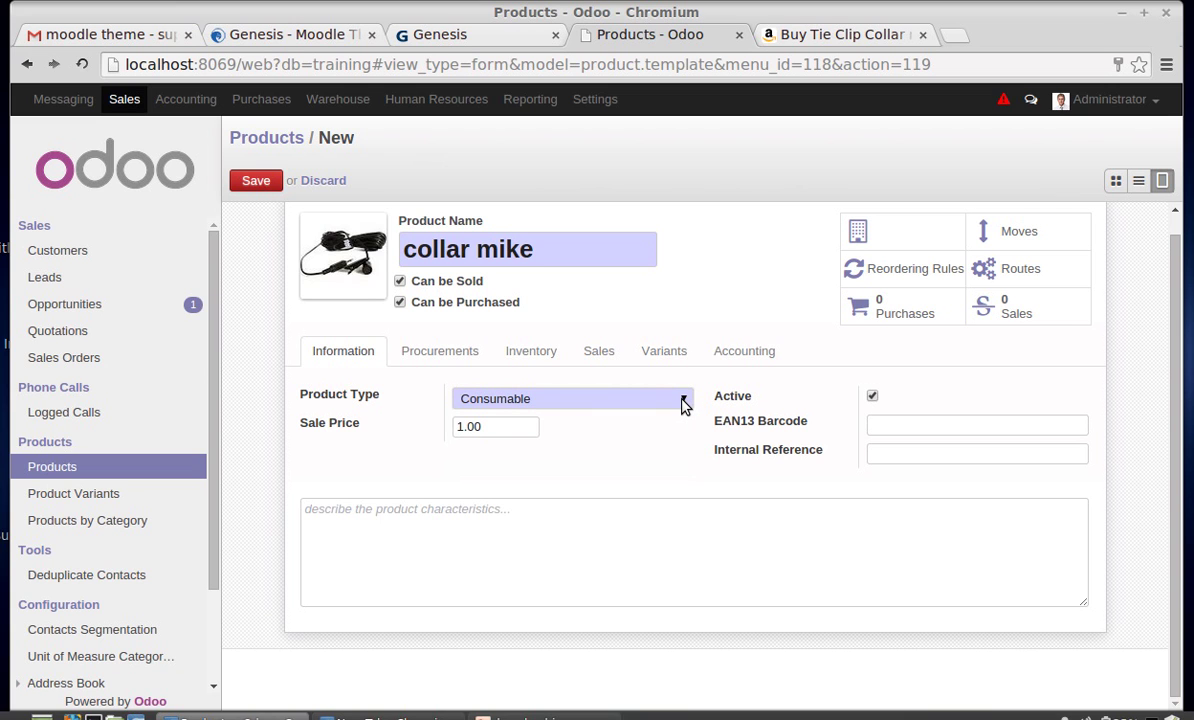
click(683, 400)
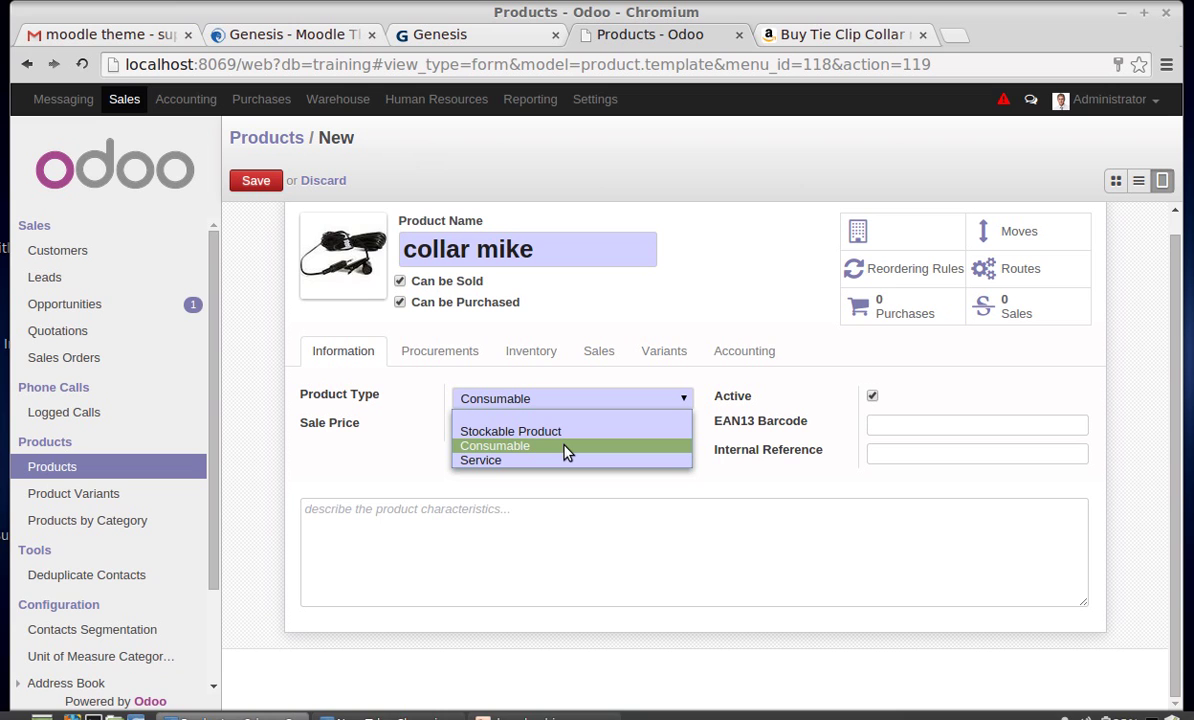
click(418, 459)
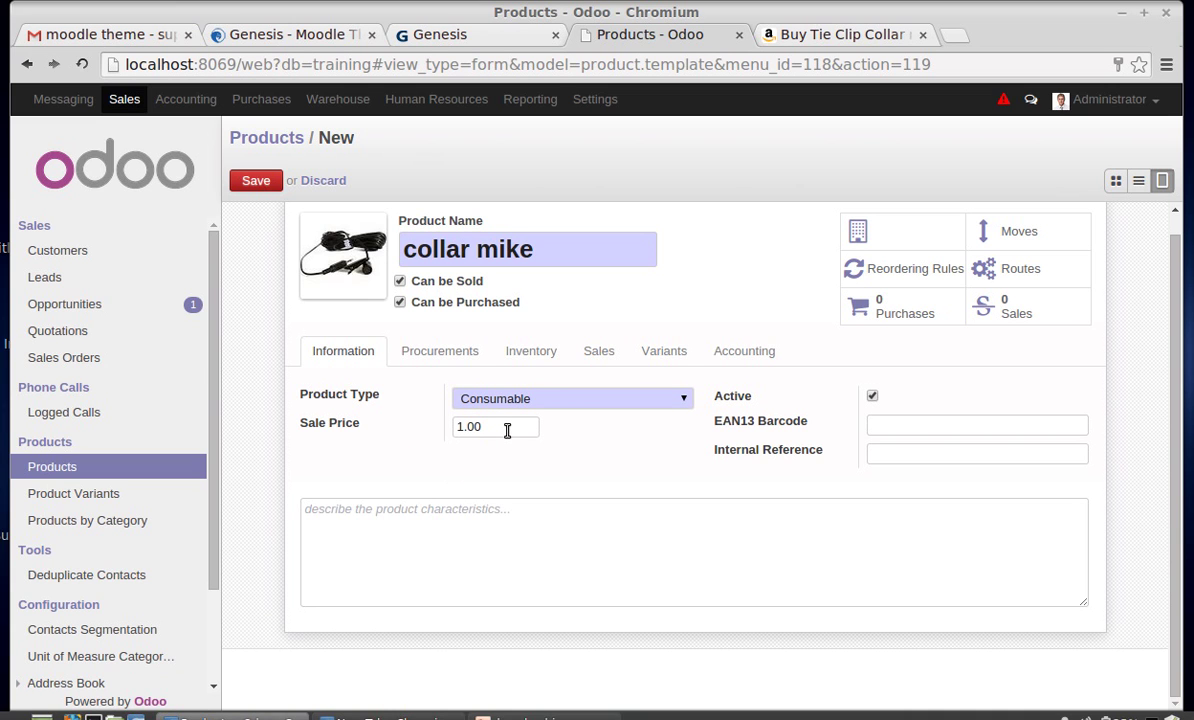
drag(507, 427, 445, 421)
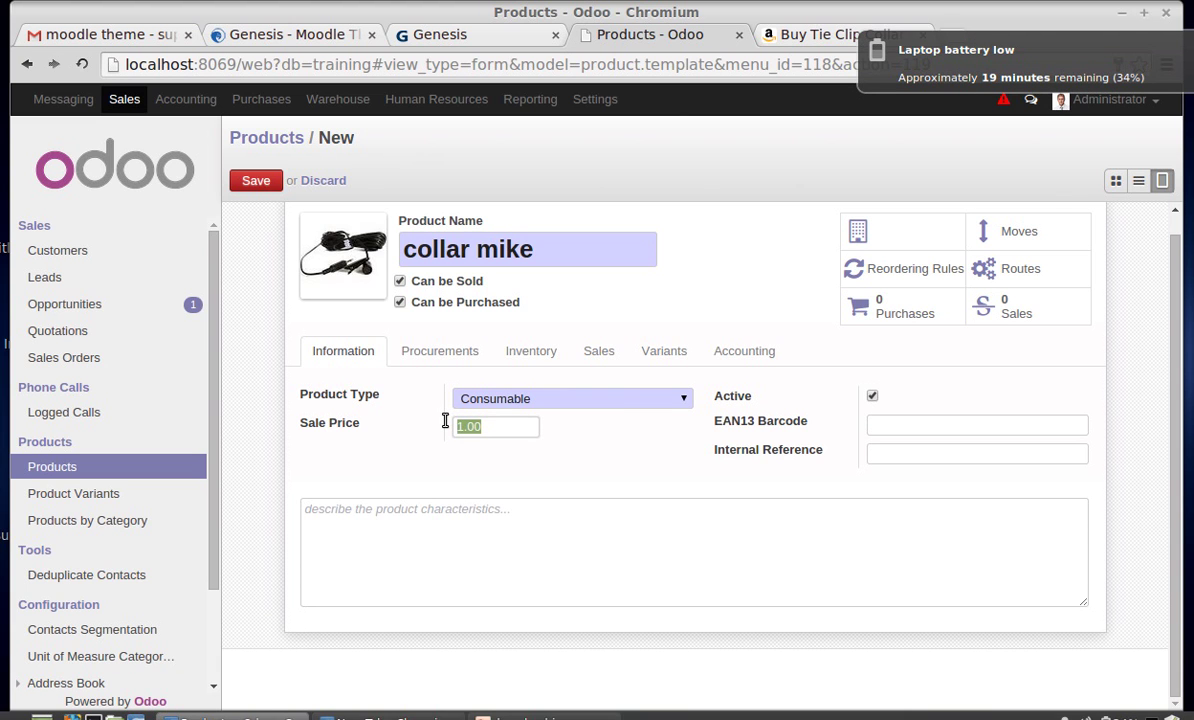
text(500)
In the procurement details, choose Standard Price as the costing method and set the cost price to 400
click(429, 358)
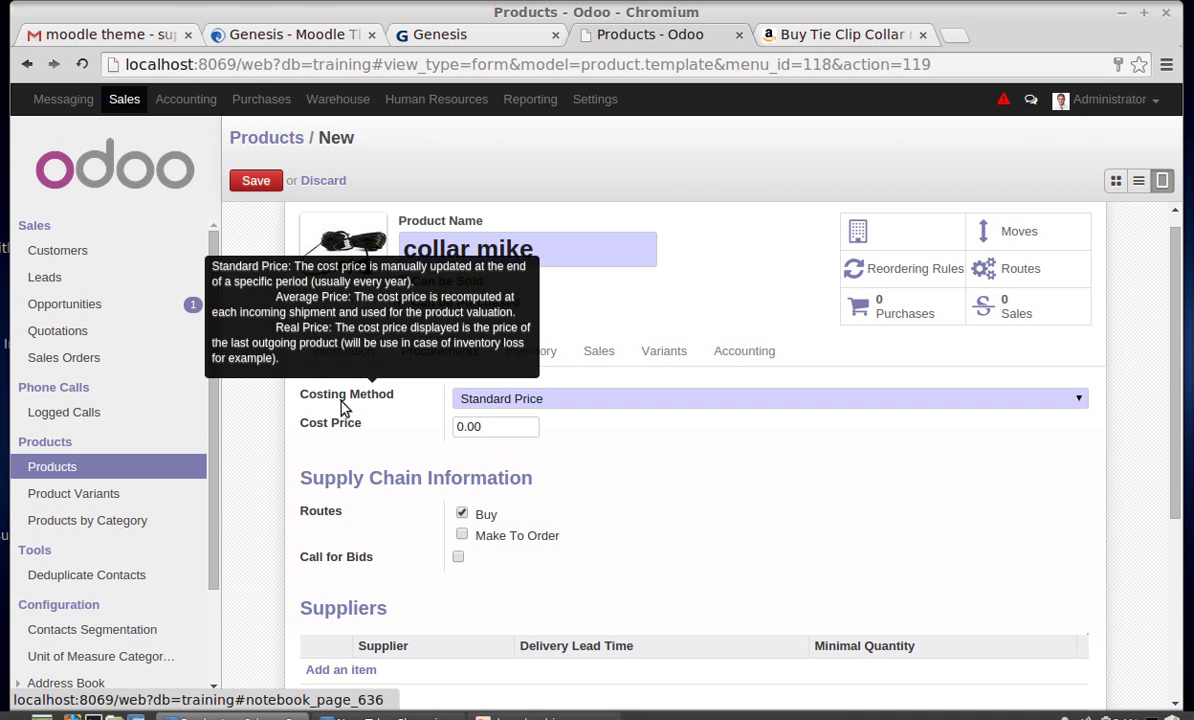
click(520, 404)
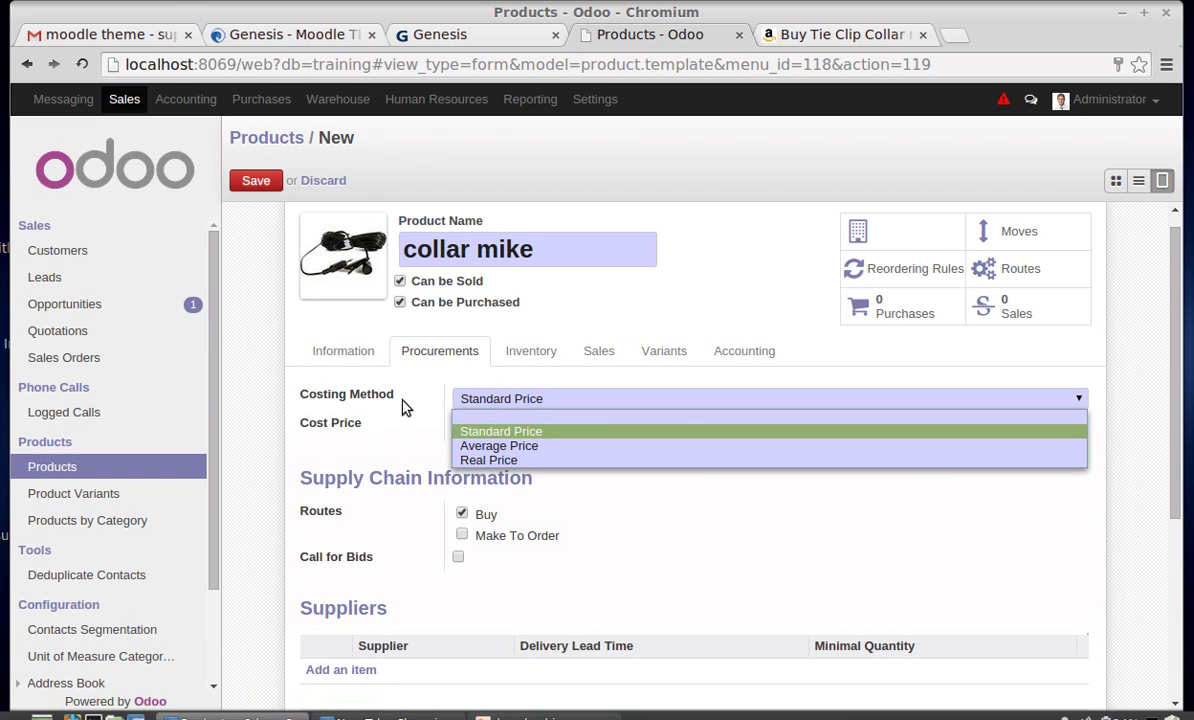
click(483, 438)
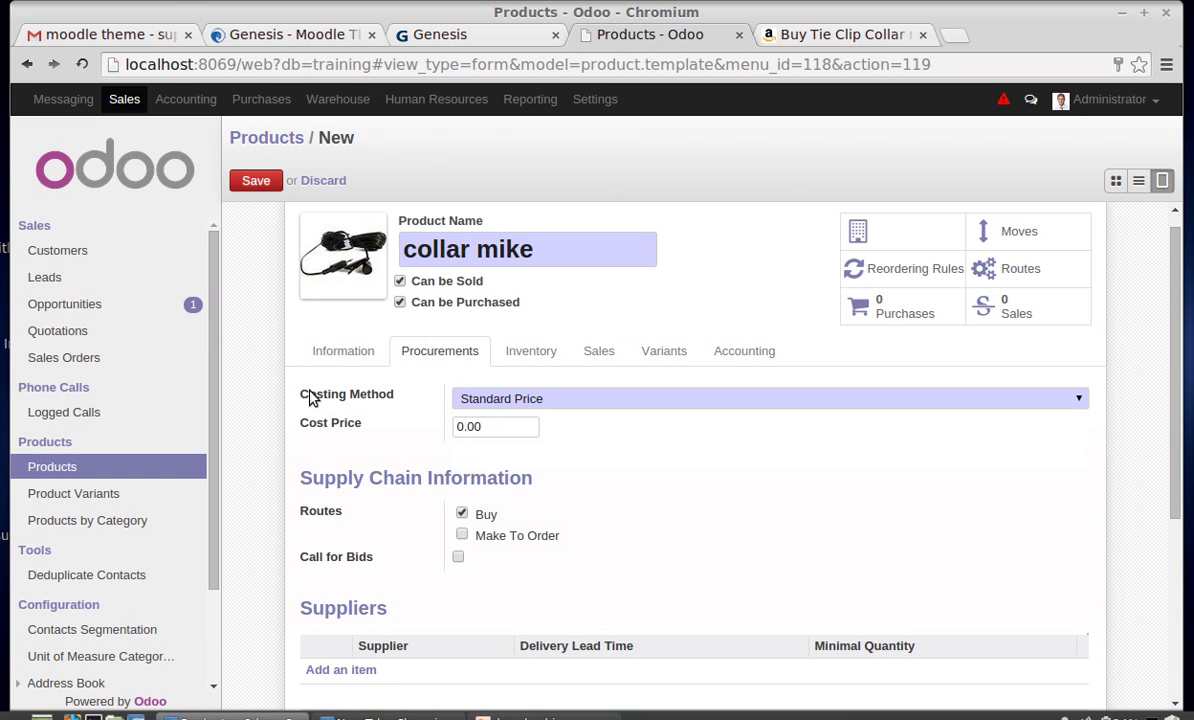
mouse_move(312, 398)
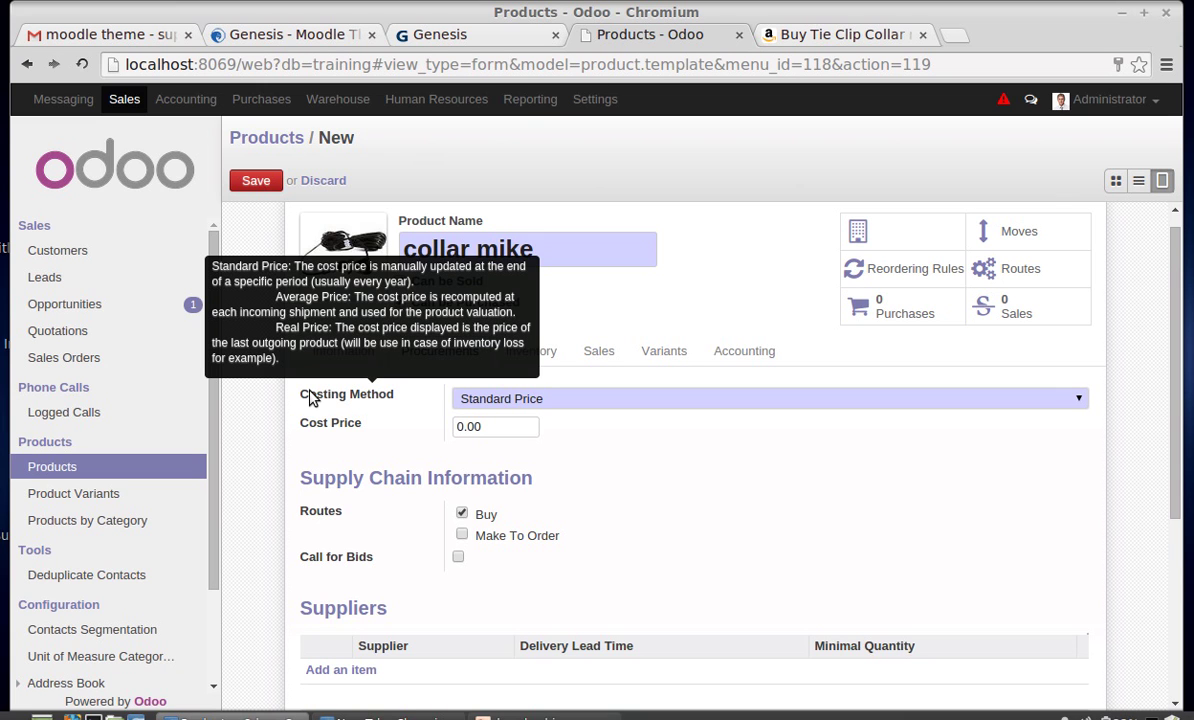
click(493, 428)
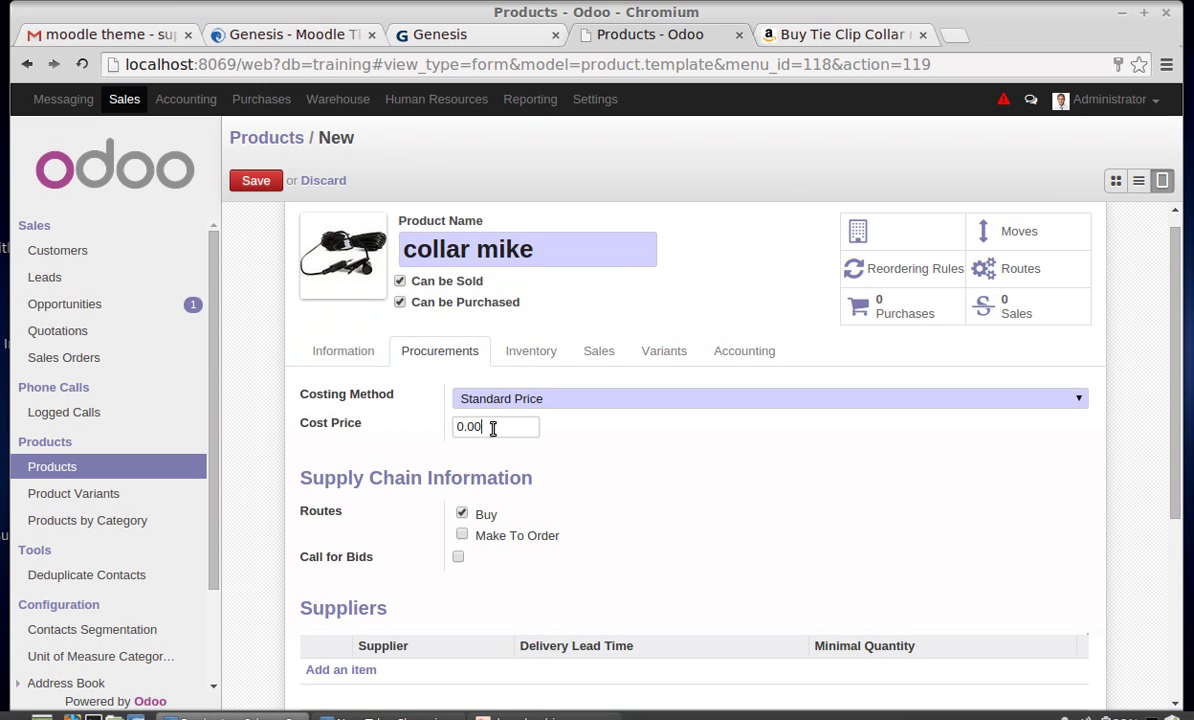
drag(493, 428, 442, 428)
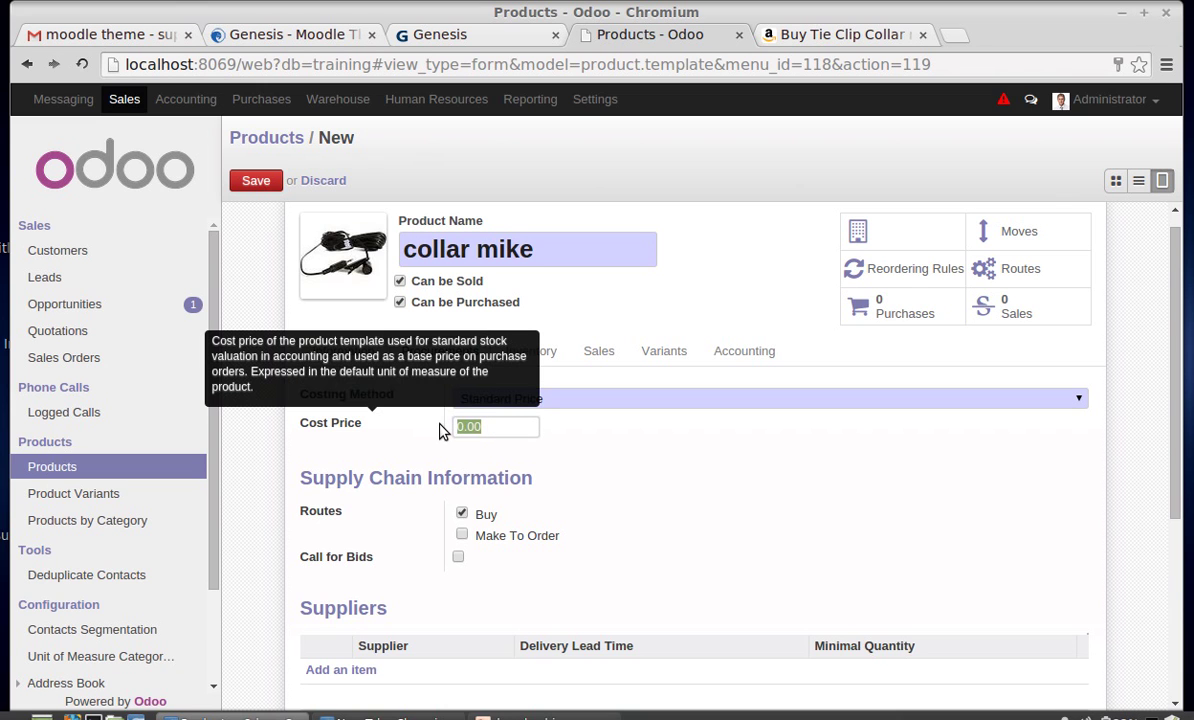
text(400)
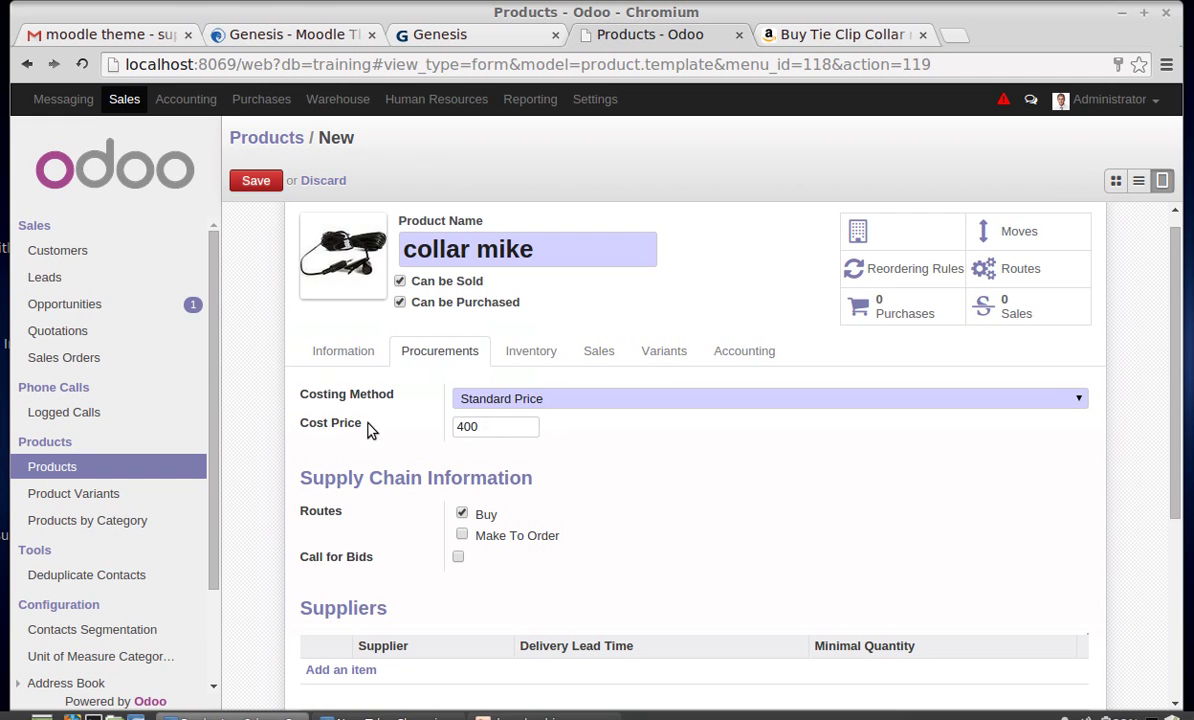
Compare the product's cost price with its sale price in the general information, returning to the procurement details
mouse_move(330, 428)
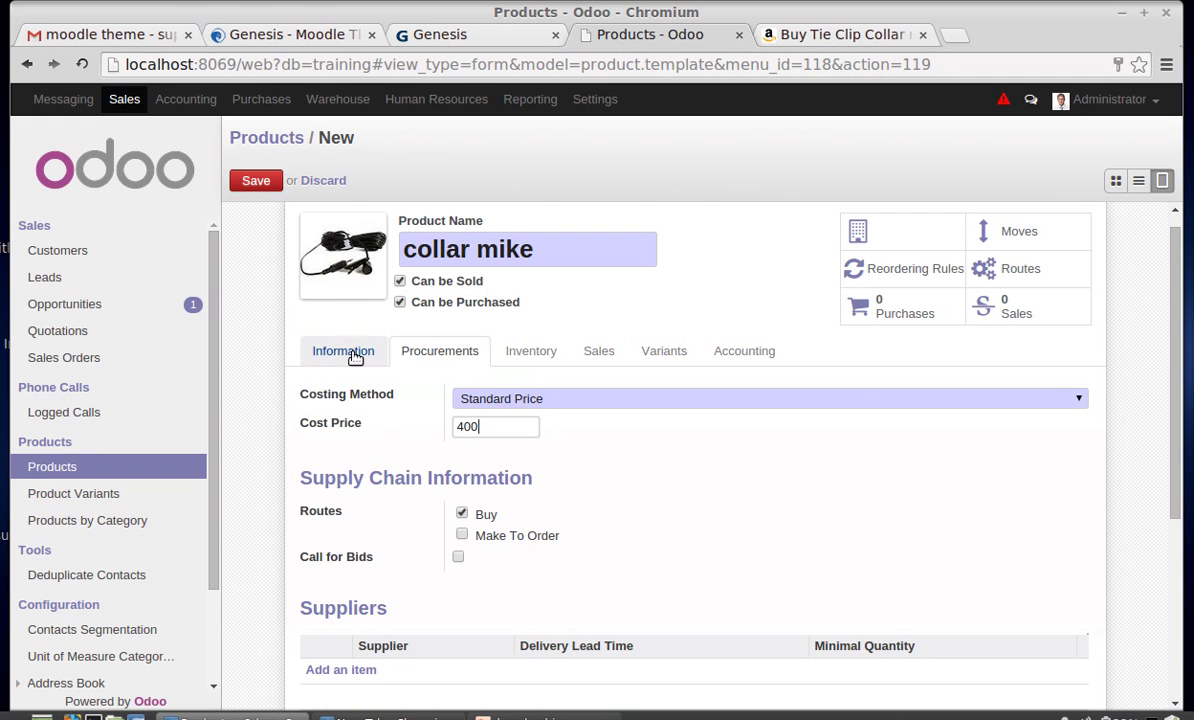
click(350, 351)
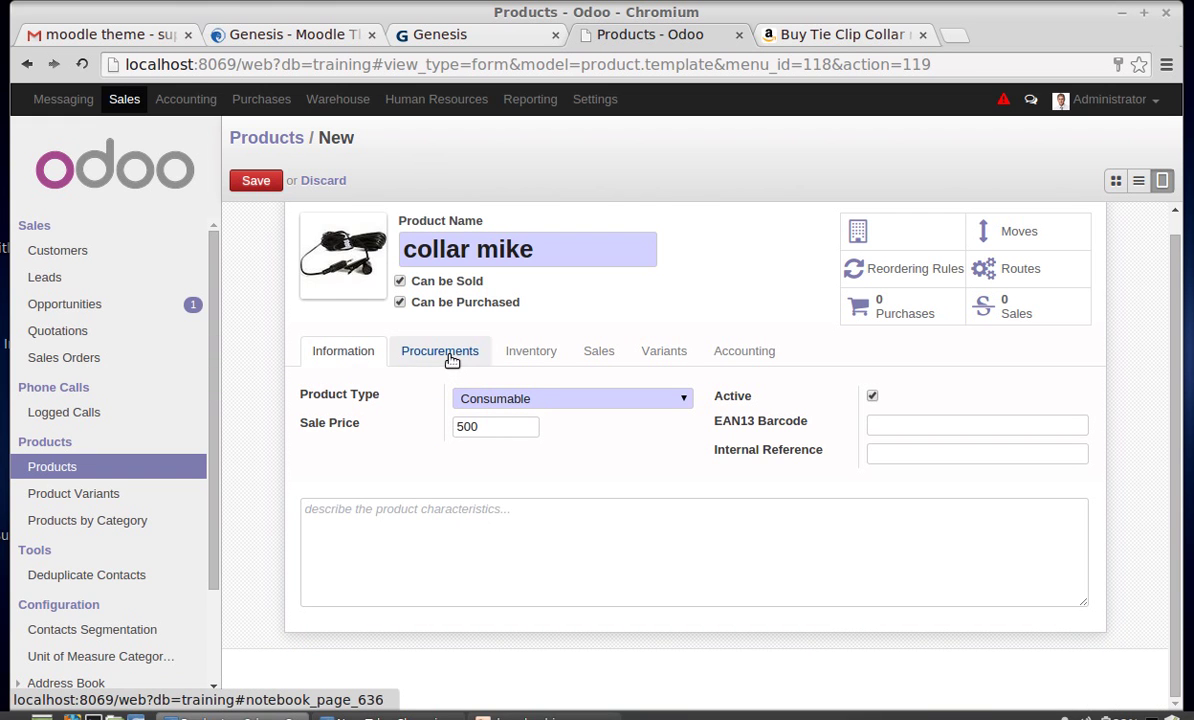
click(422, 340)
Turn the Make To Order supply route on and off again
scroll(494, 426, down, 2)
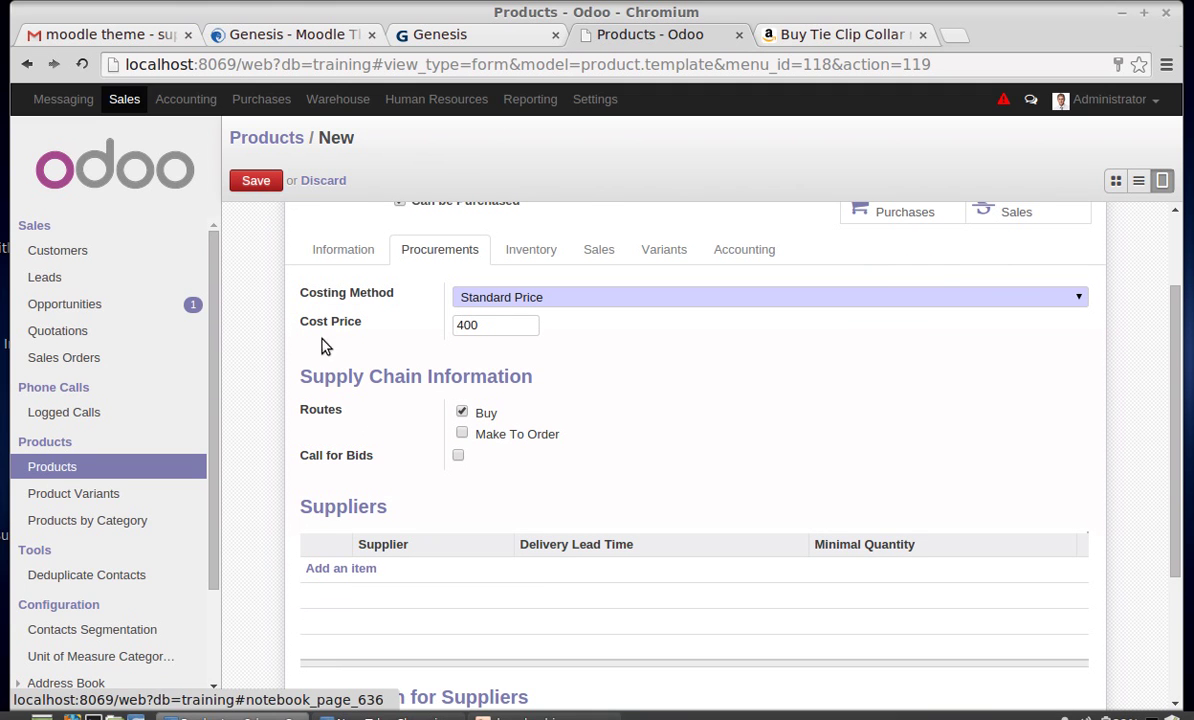
click(462, 434)
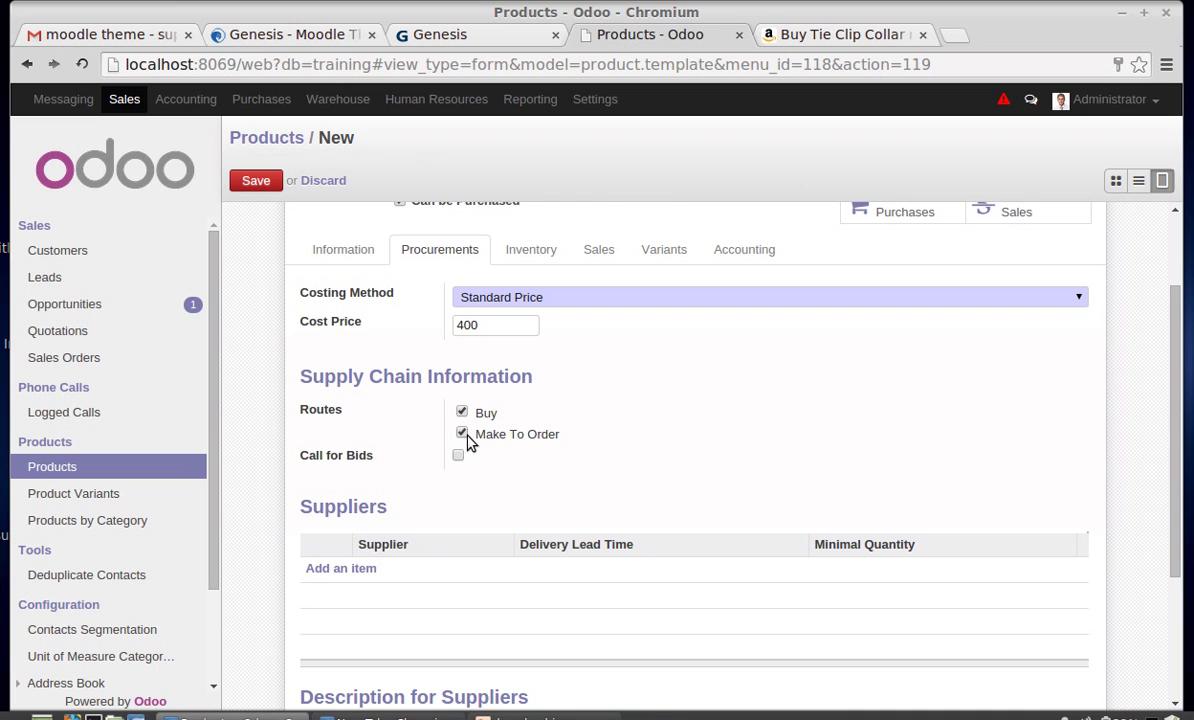
click(462, 434)
Read the explanation of the Call for Bids option and look over the Suppliers section
scroll(493, 480, down, 1)
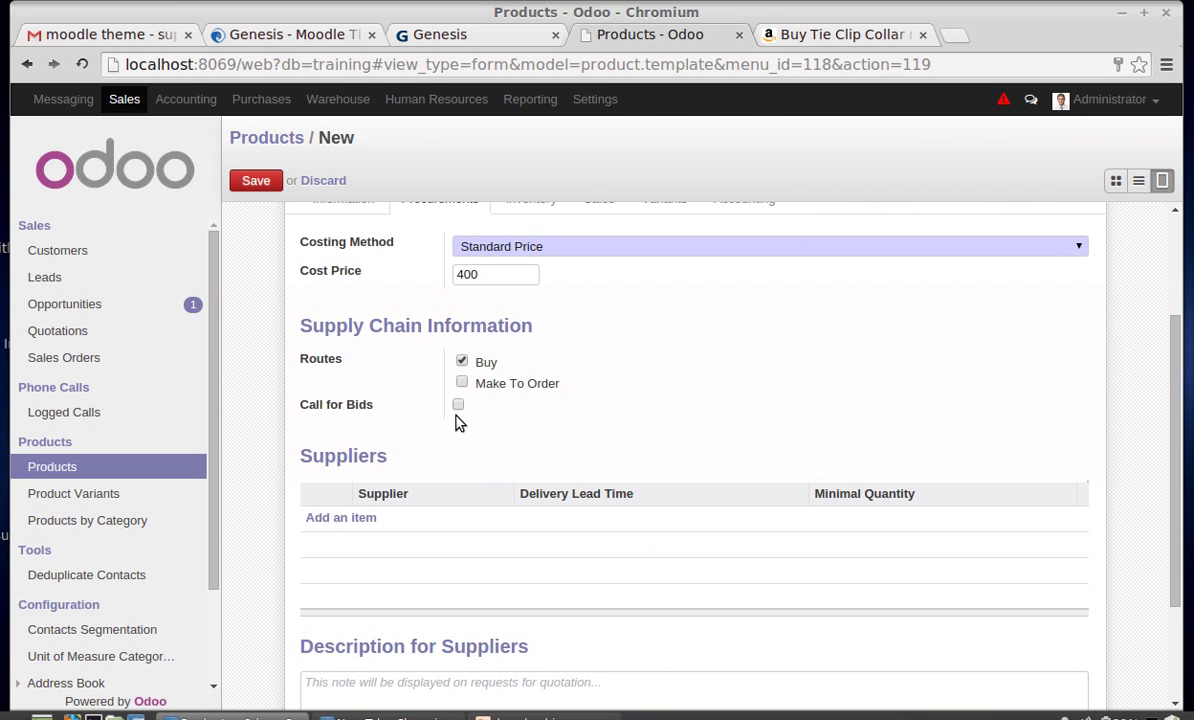
mouse_move(344, 412)
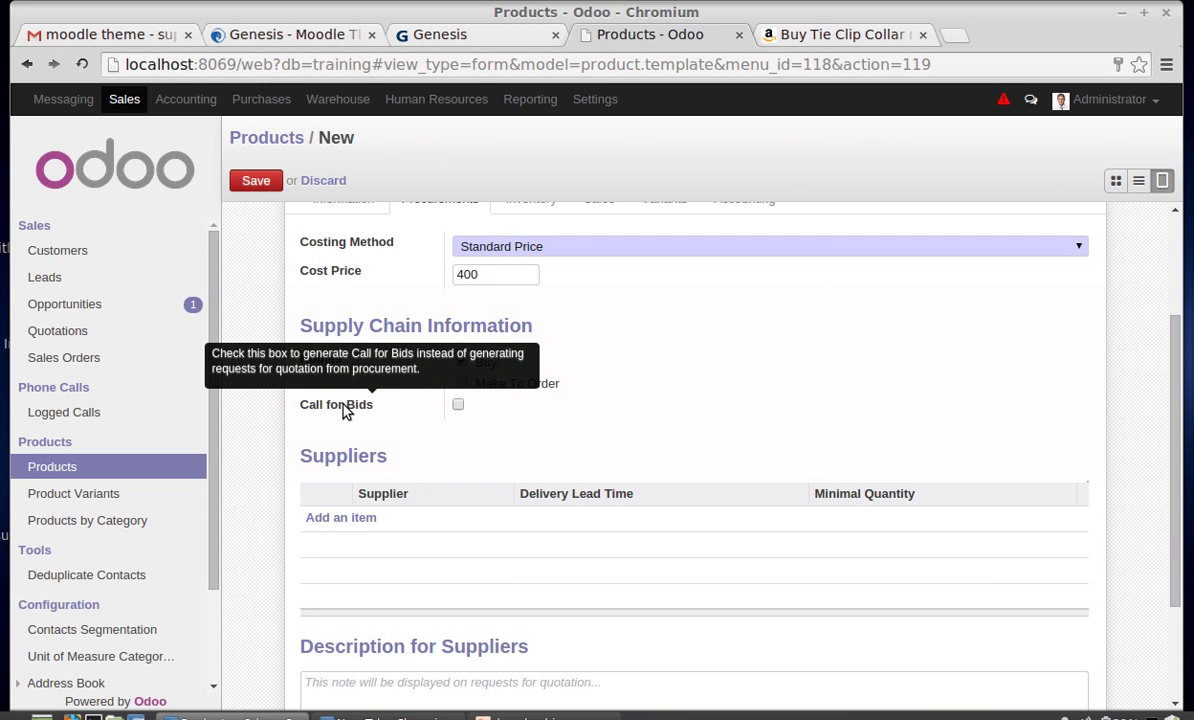
scroll(344, 412, down, 1)
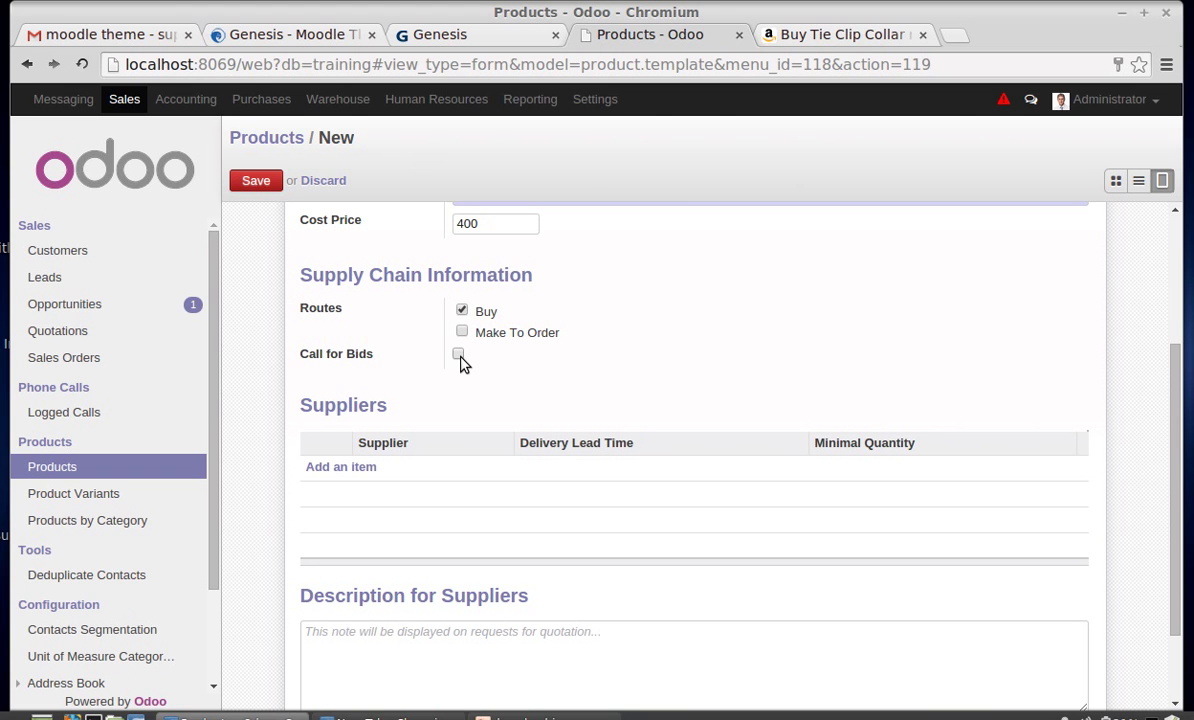
scroll(460, 362, down, 1)
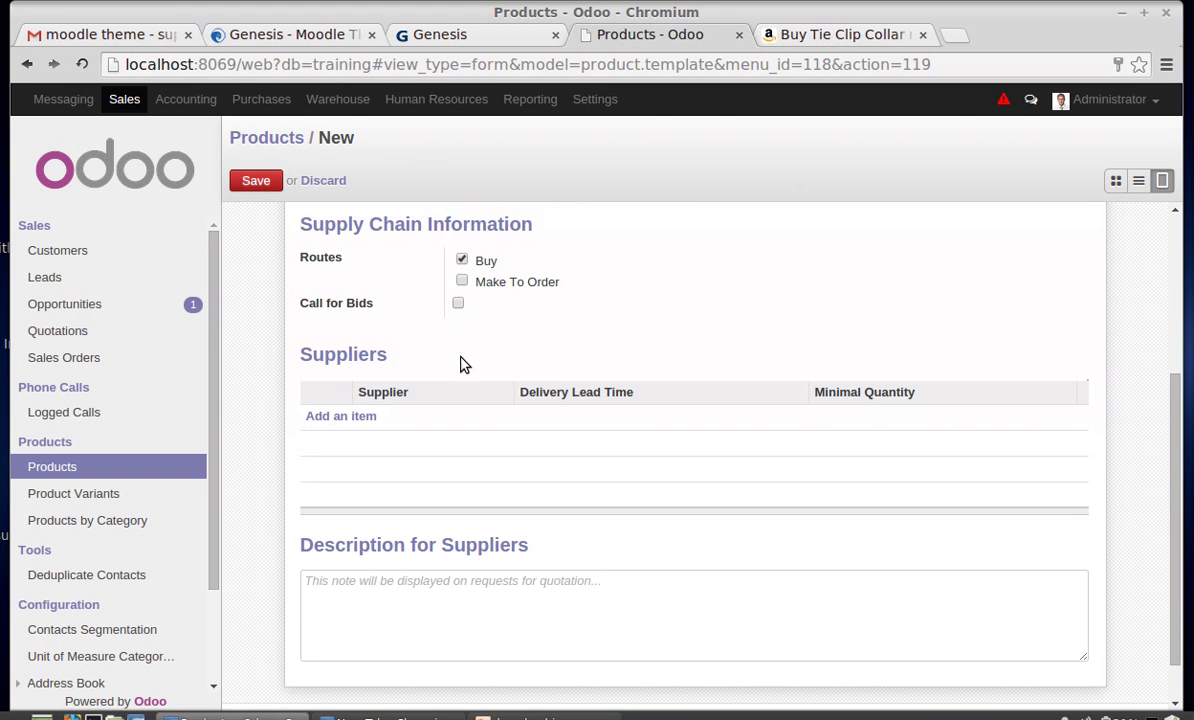
click(350, 418)
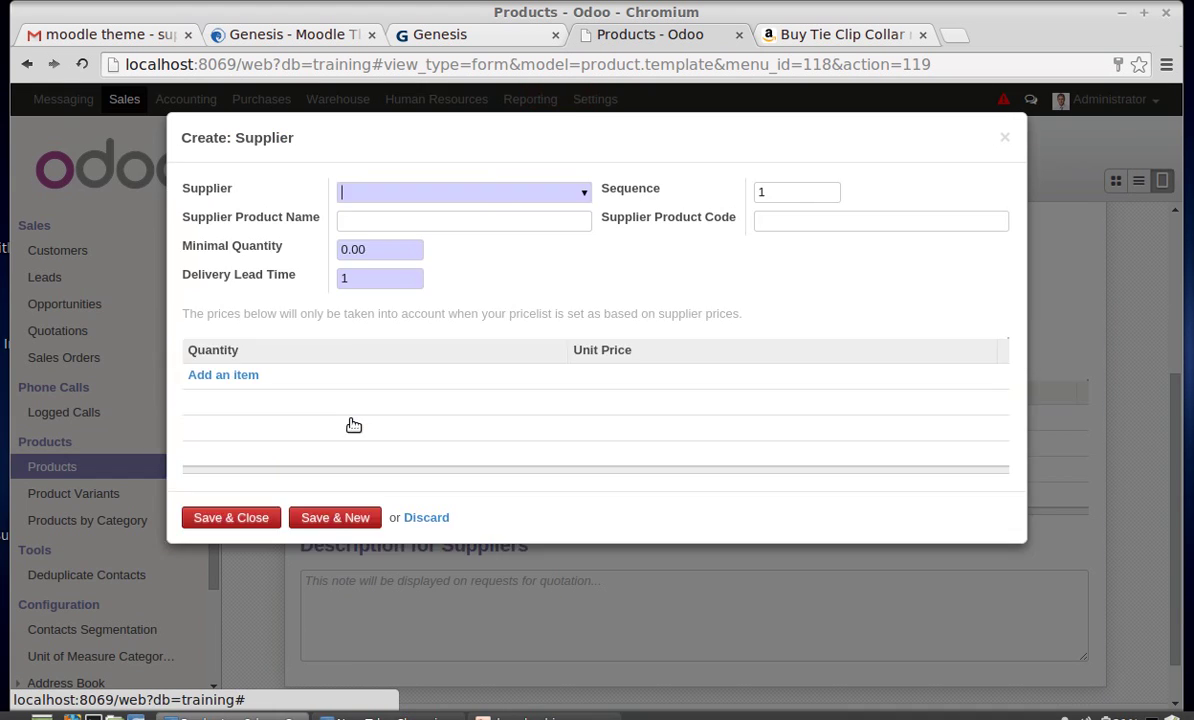
click(586, 195)
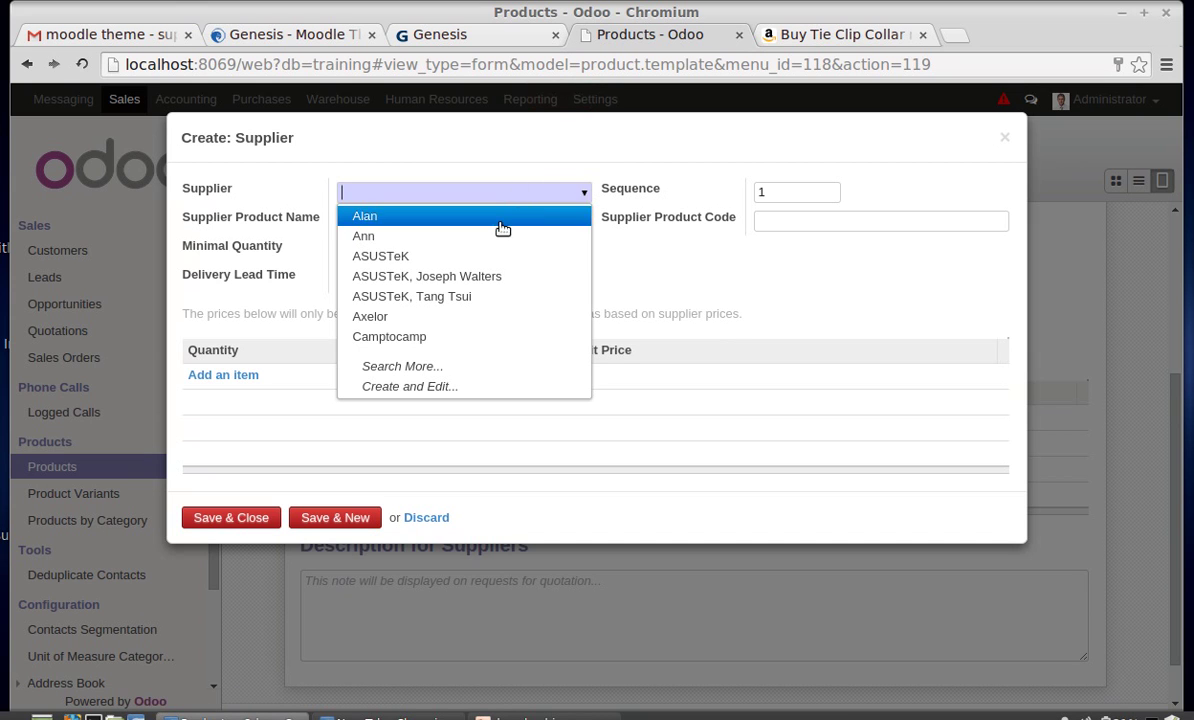
click(457, 316)
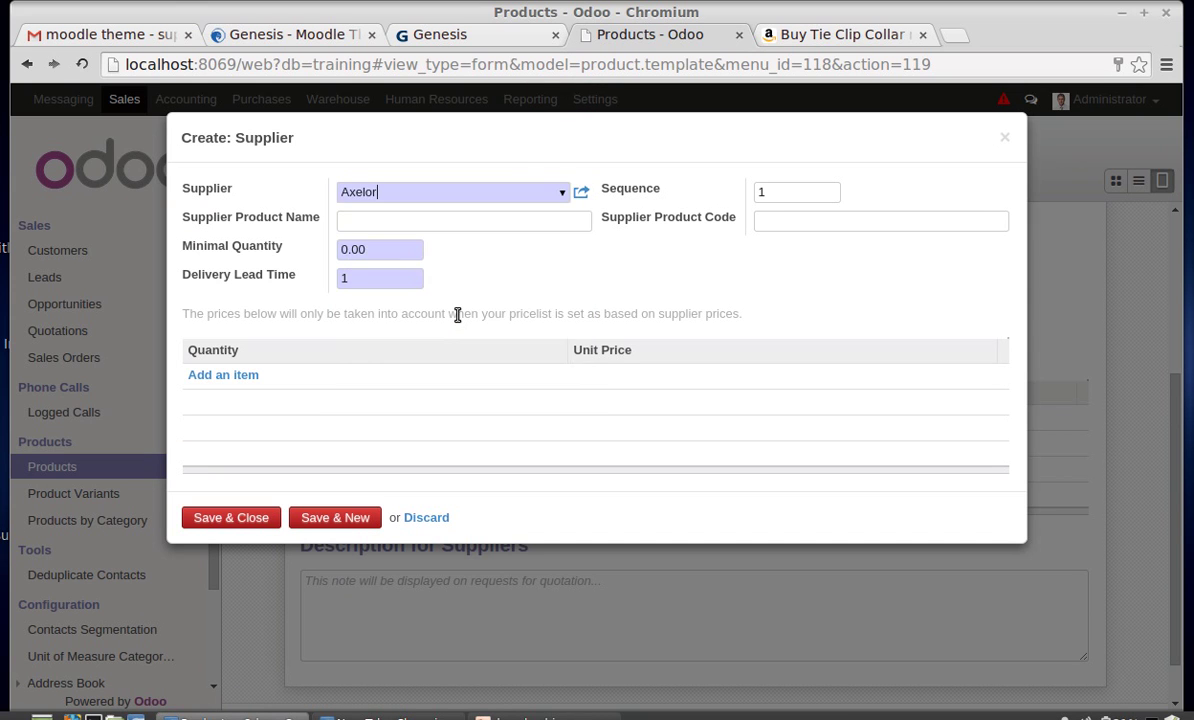
click(492, 216)
text(cl-mk-1)
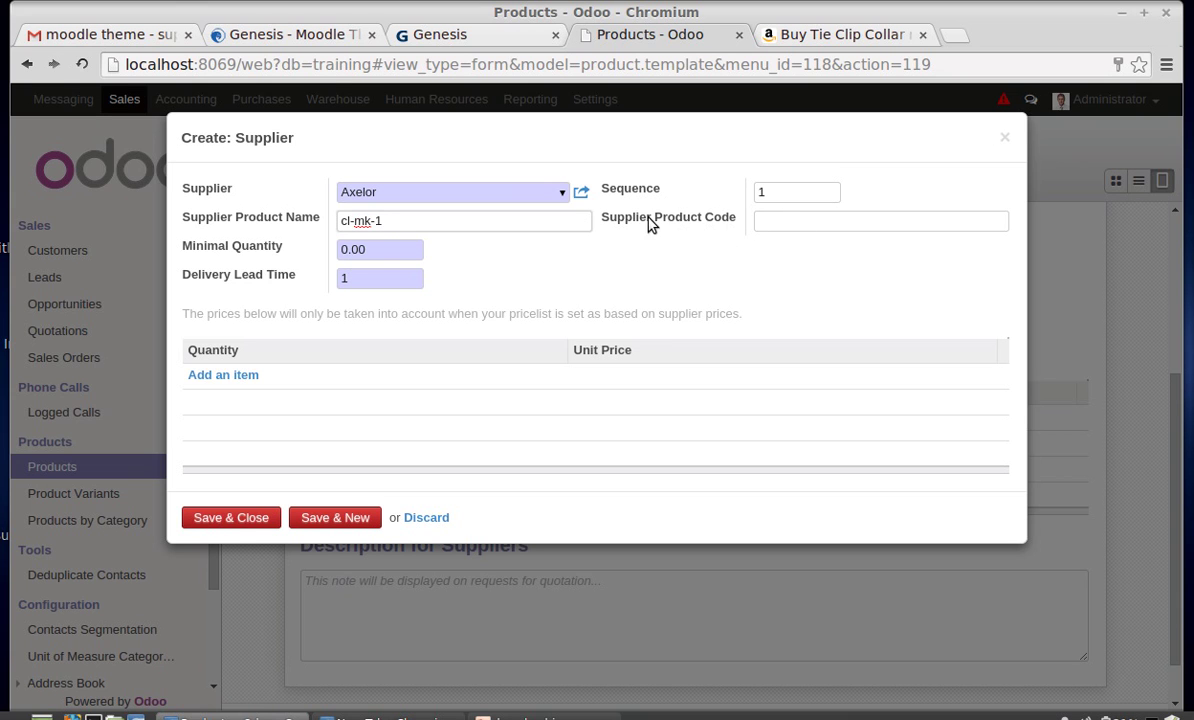
click(382, 250)
drag(382, 250, 337, 255)
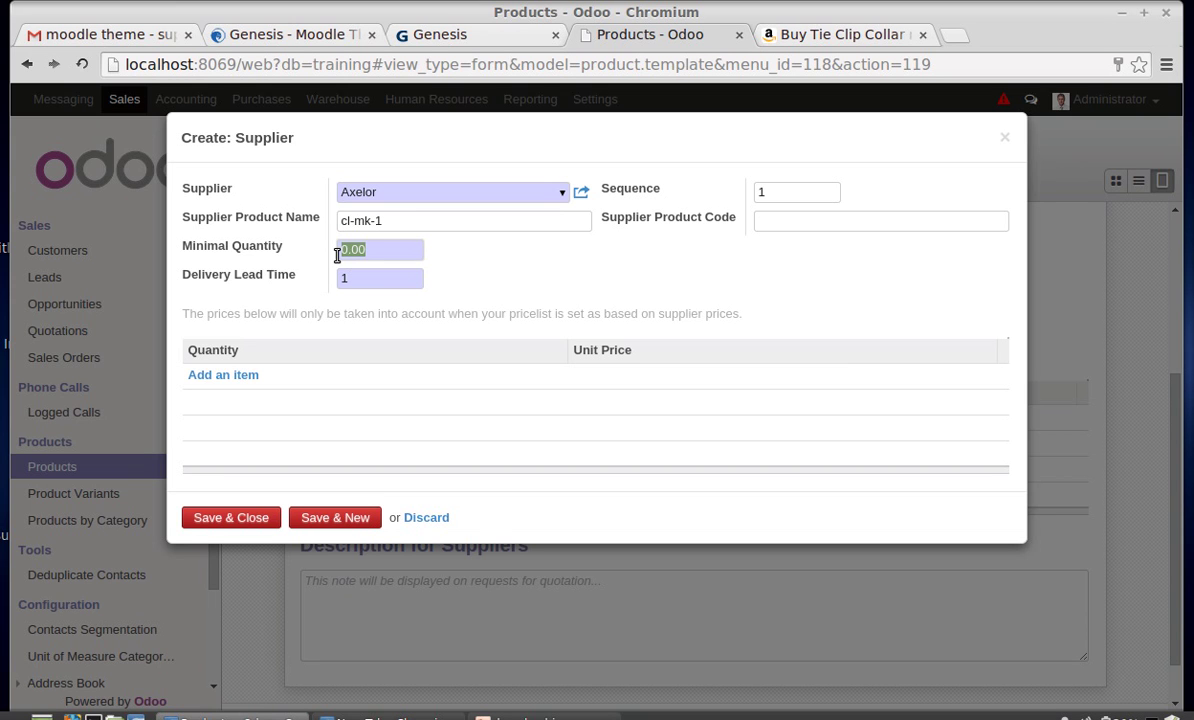
text(10)
double_click(344, 277)
mouse_move(315, 289)
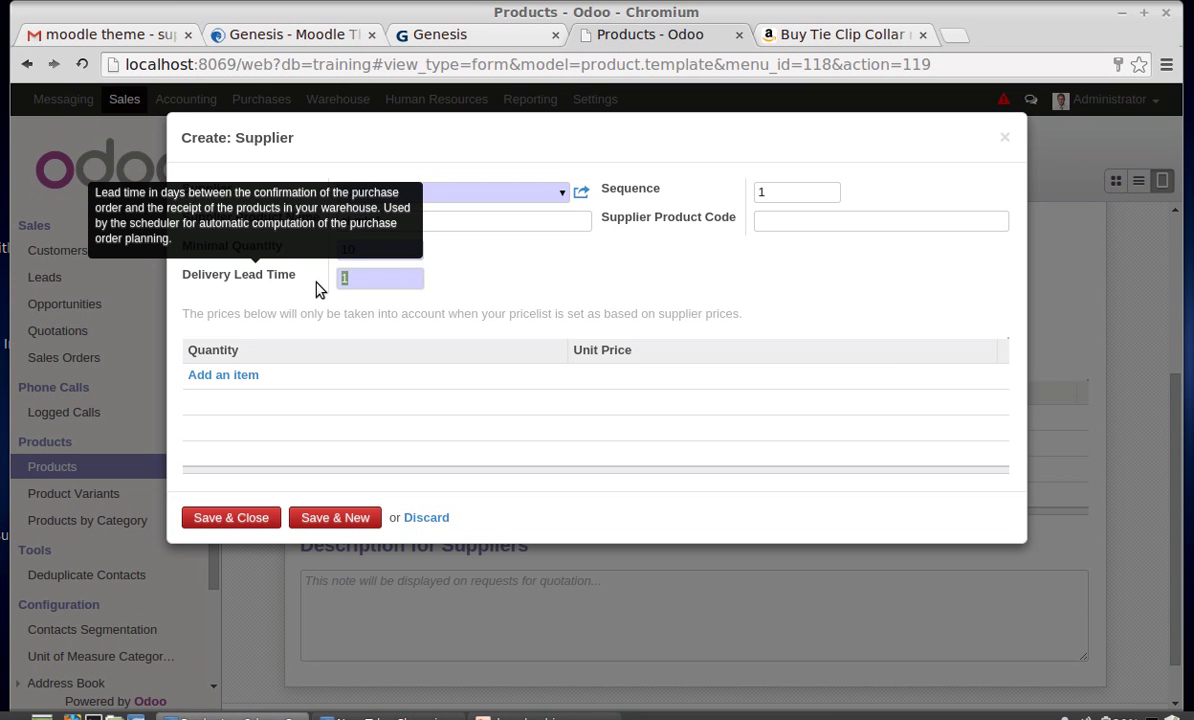
text(7)
click(228, 377)
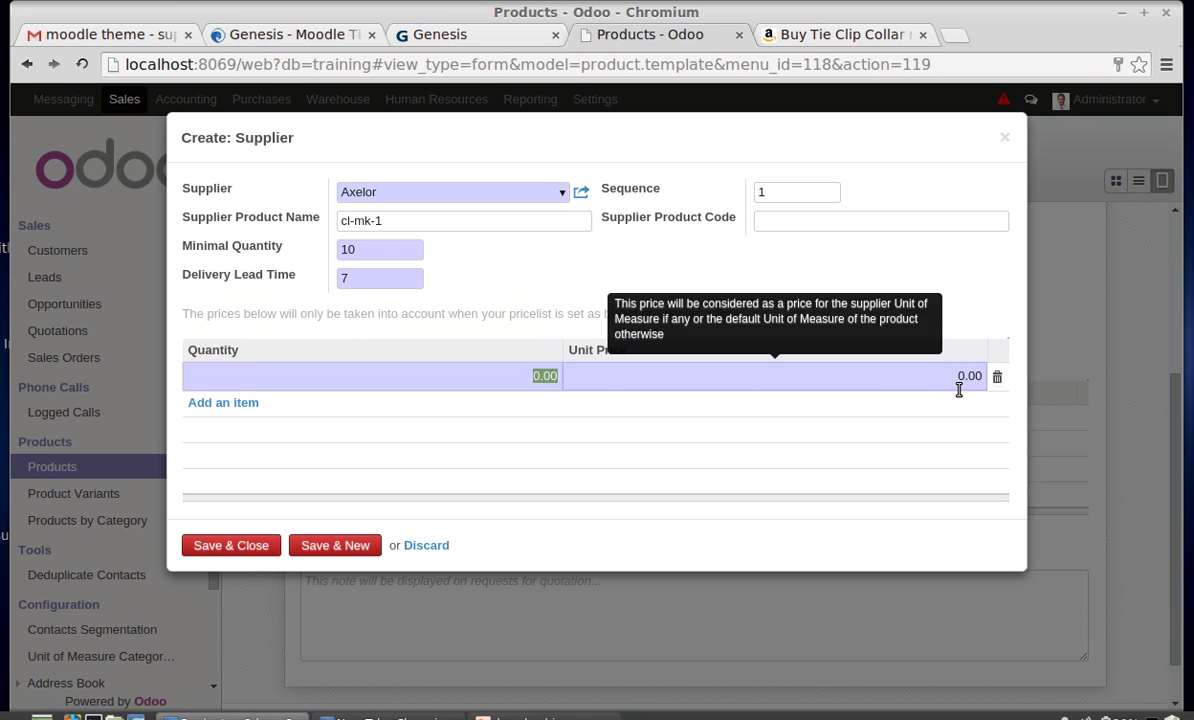
click(245, 548)
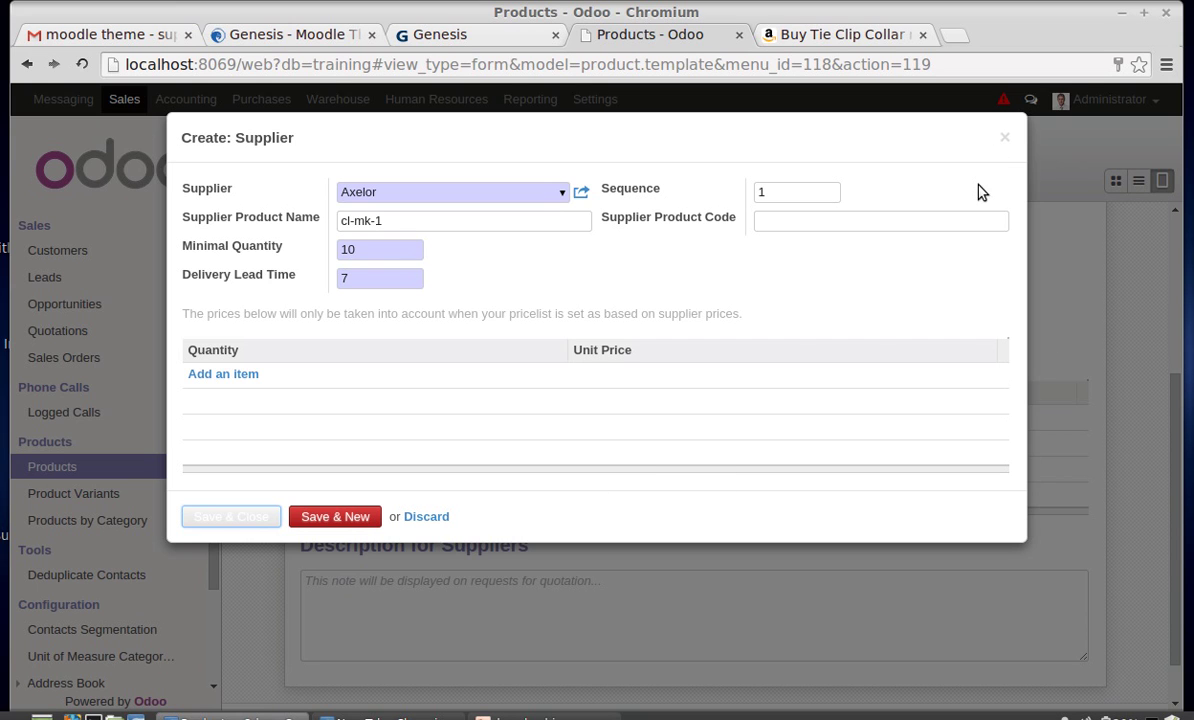
click(1005, 138)
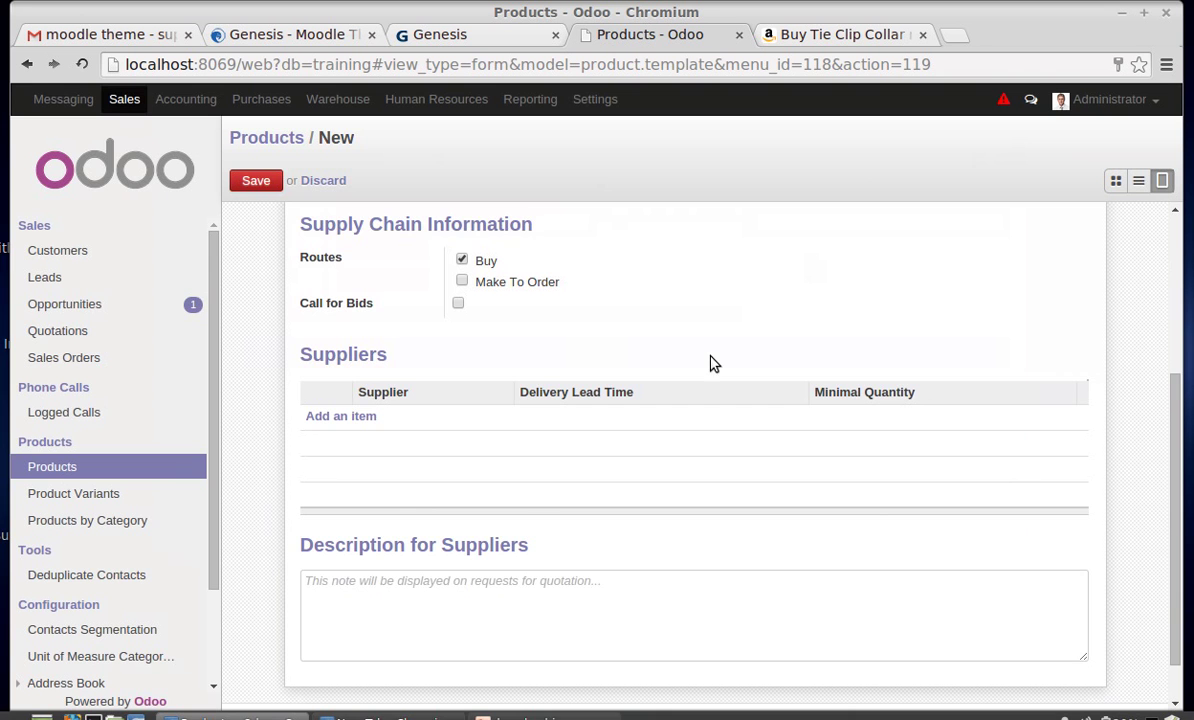
Start a new supplier entry for the product with Axelor as the supplier and cm-1 as the supplier product name
scroll(472, 536, down, 1)
scroll(472, 536, up, 1)
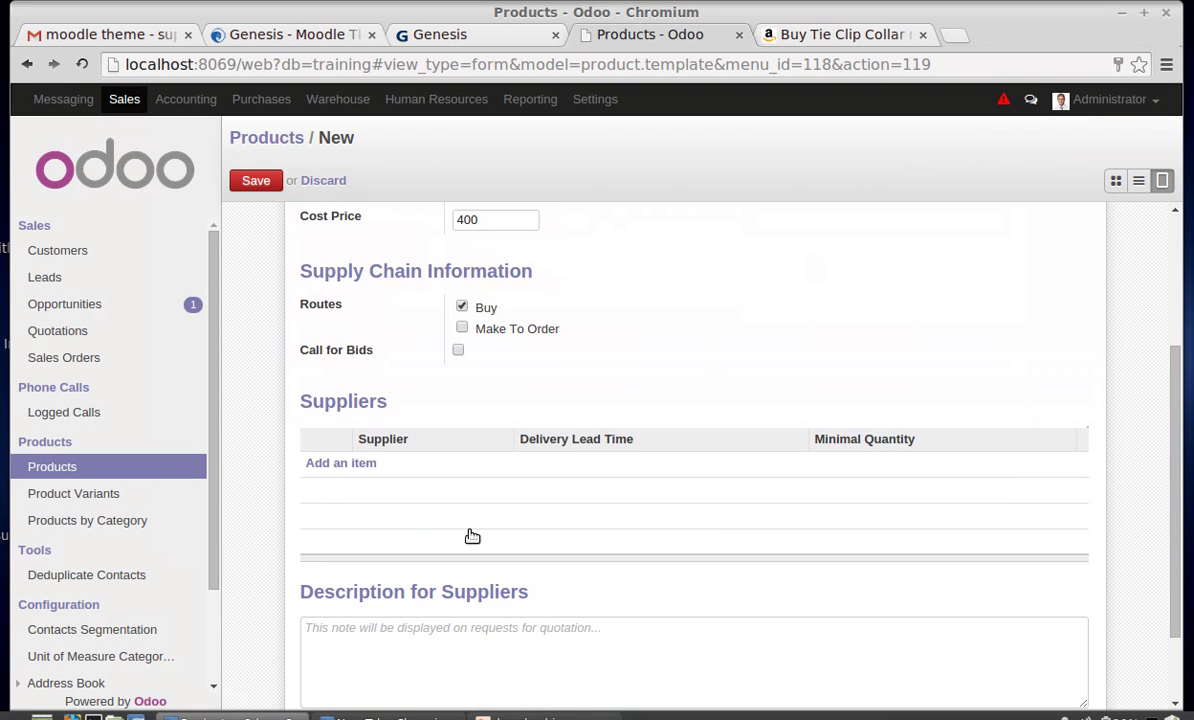
scroll(472, 536, up, 2)
scroll(469, 537, down, 2)
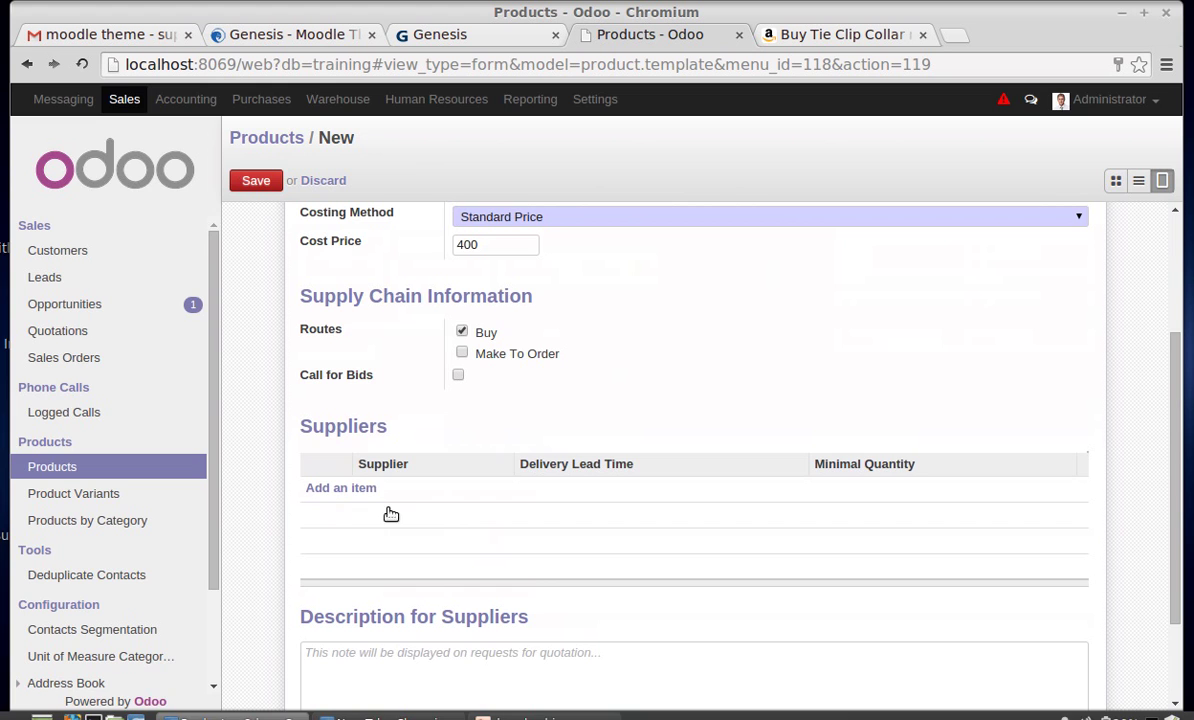
click(334, 494)
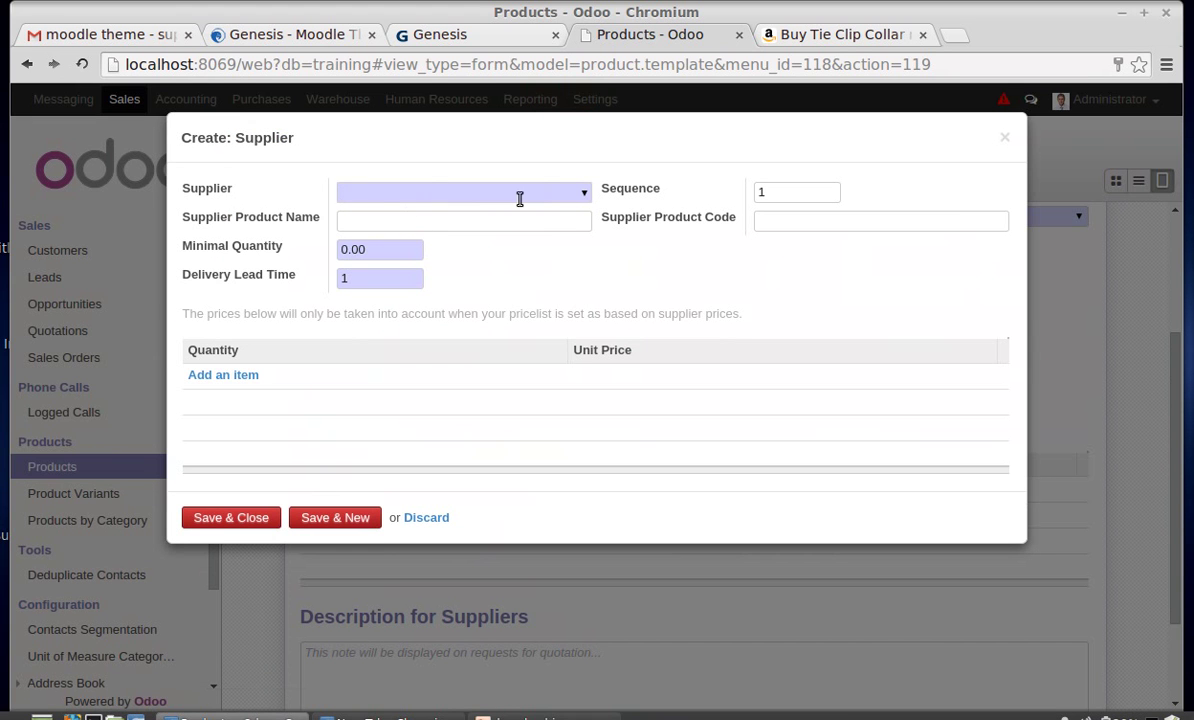
click(585, 194)
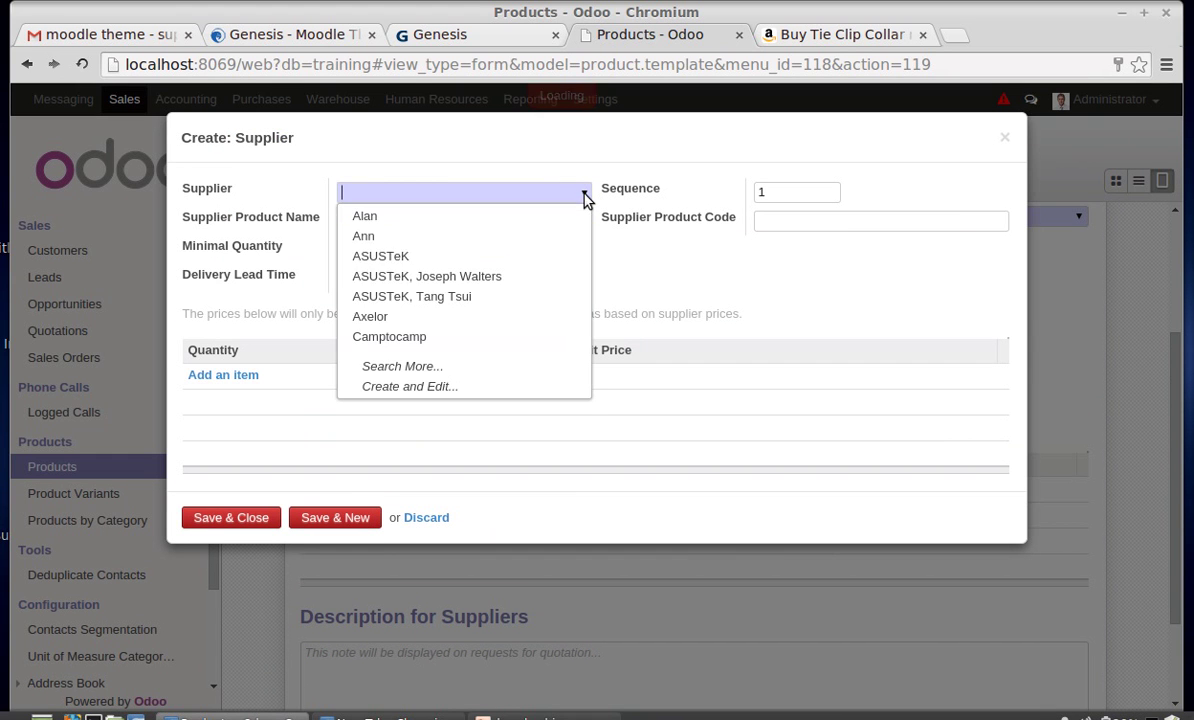
click(461, 315)
click(375, 221)
text(cm-1)
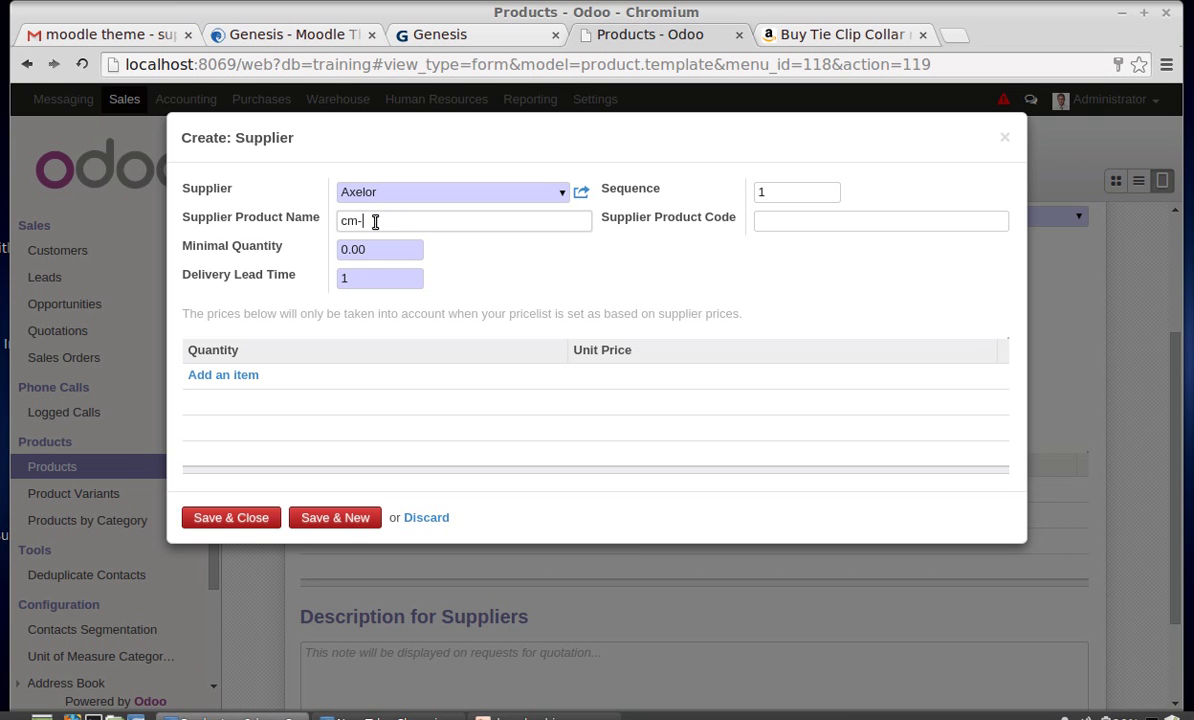
Set the supplier's minimal quantity to 10 and save the supplier entry
click(400, 250)
key(ctrl+a)
text(1)
click(398, 278)
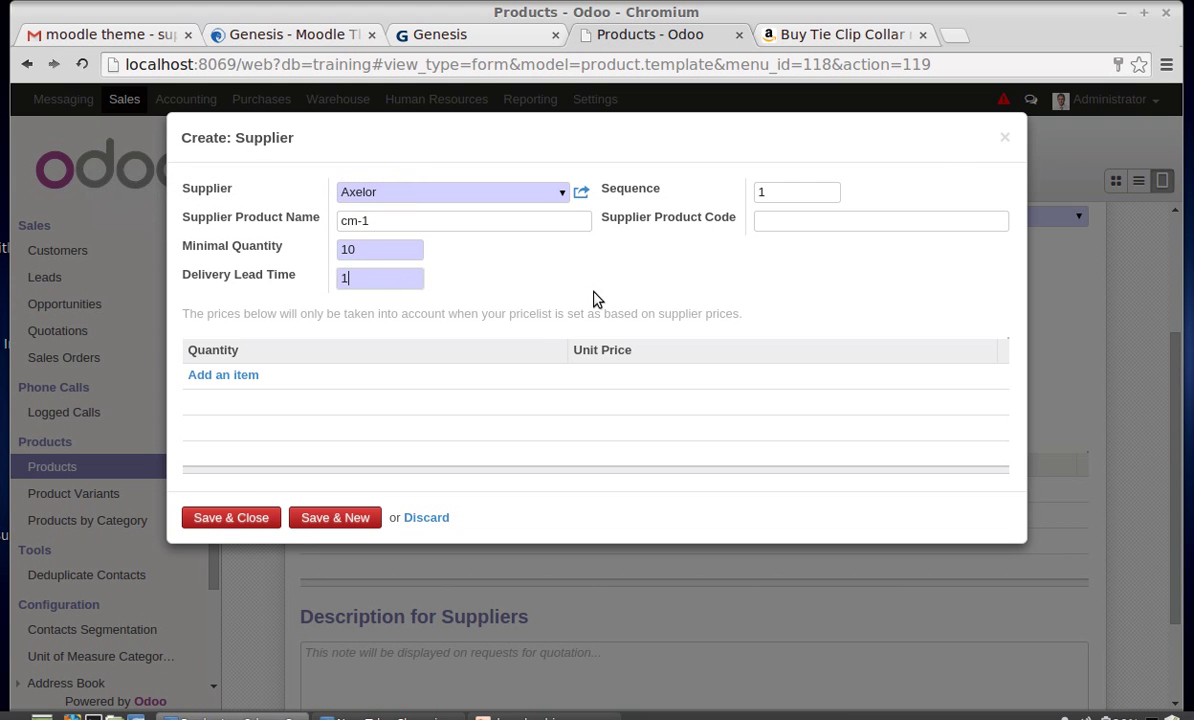
click(249, 519)
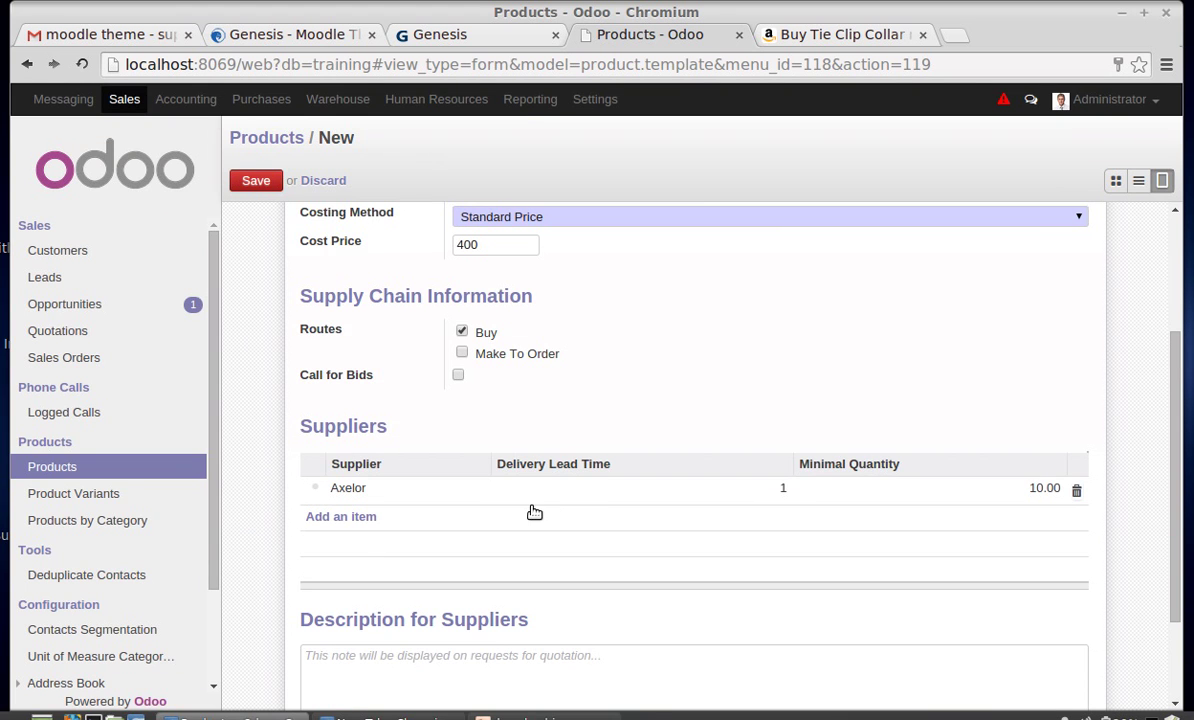
Enter "high quality collar mike" as the description for suppliers
scroll(533, 512, down, 3)
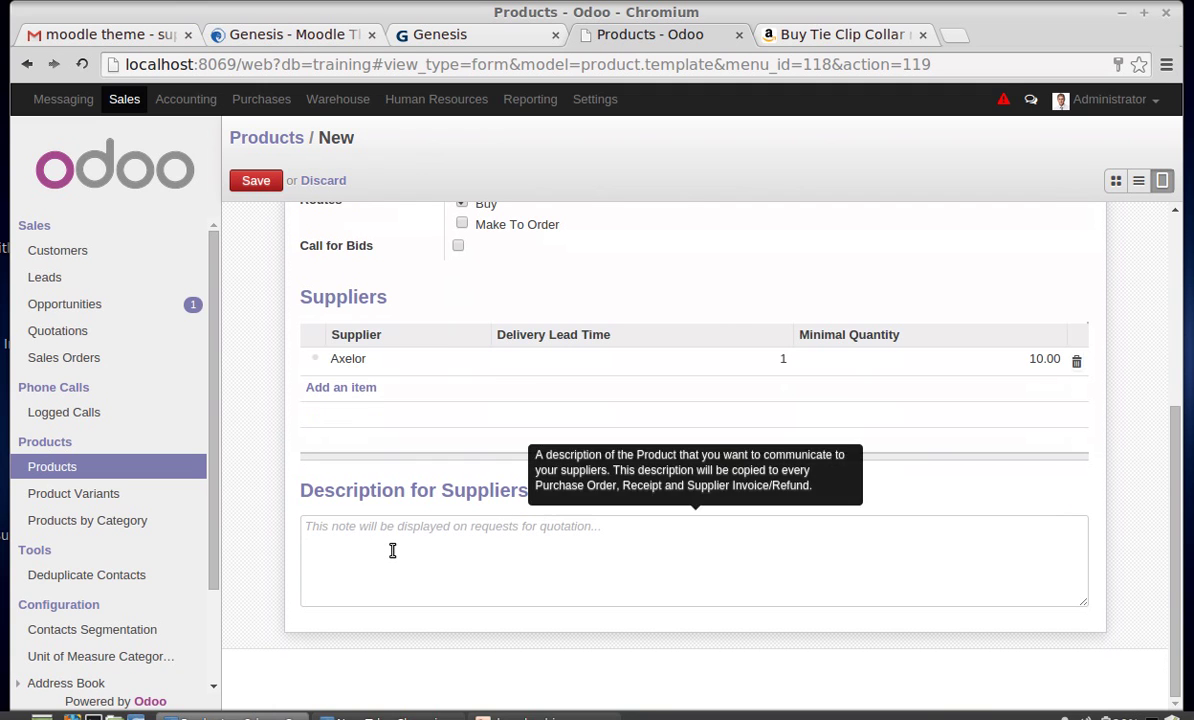
click(392, 550)
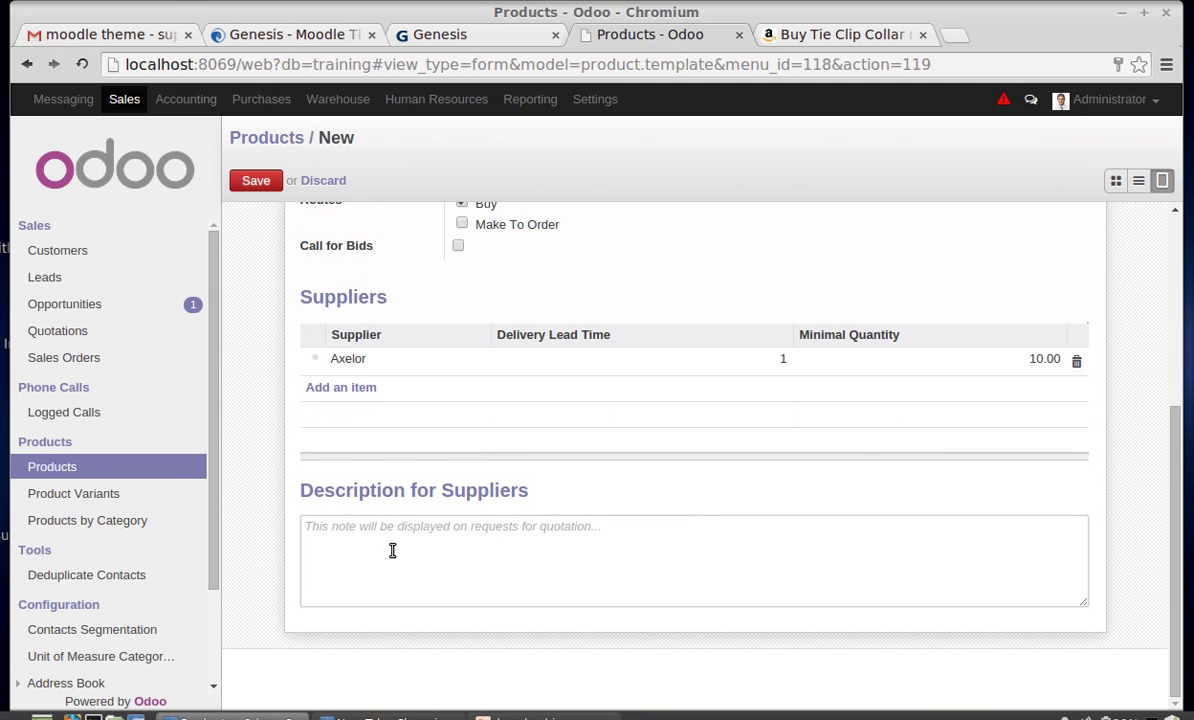
text(high quality c)
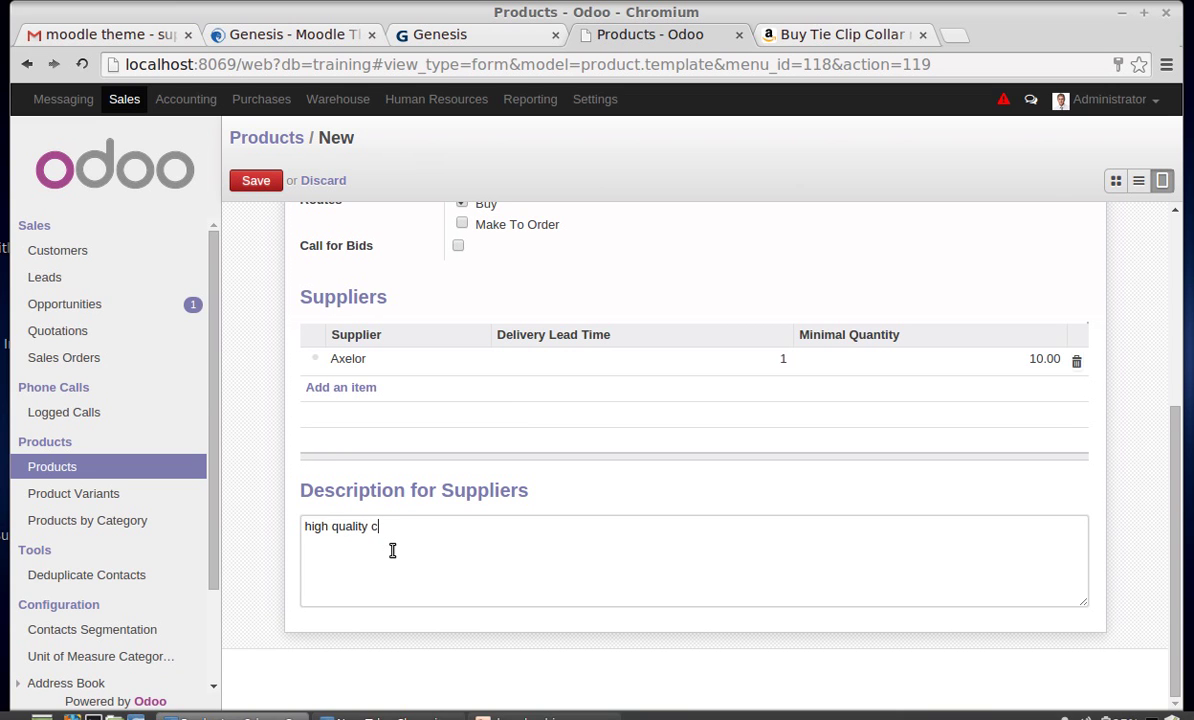
text(ollar mike)
In the inventory details, update the product's quantity on hand to 50 at the WH/Stock location
scroll(590, 617, up, 5)
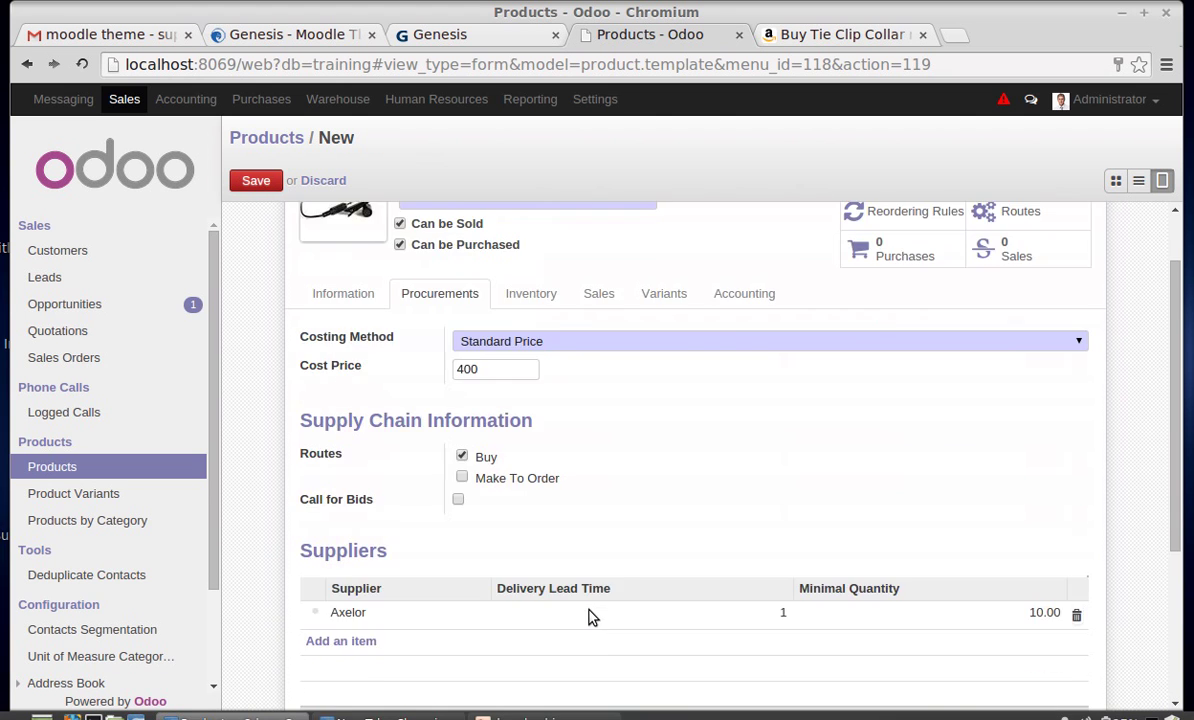
scroll(590, 617, down, 3)
scroll(590, 617, up, 3)
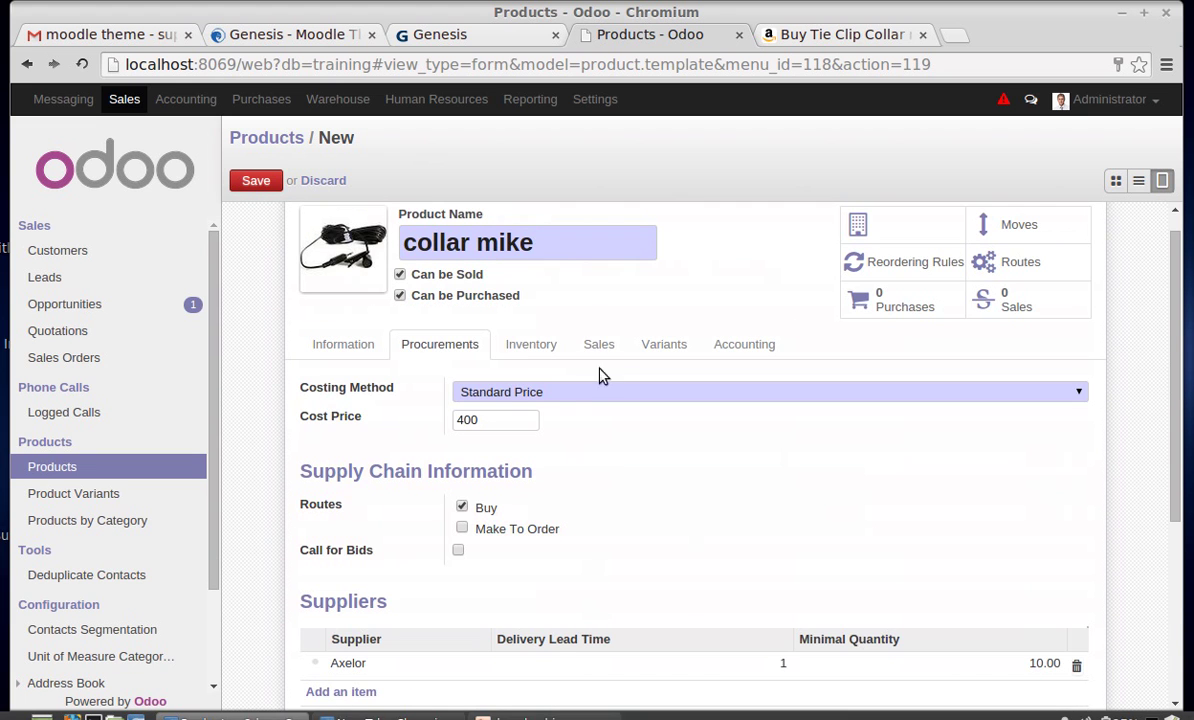
click(529, 344)
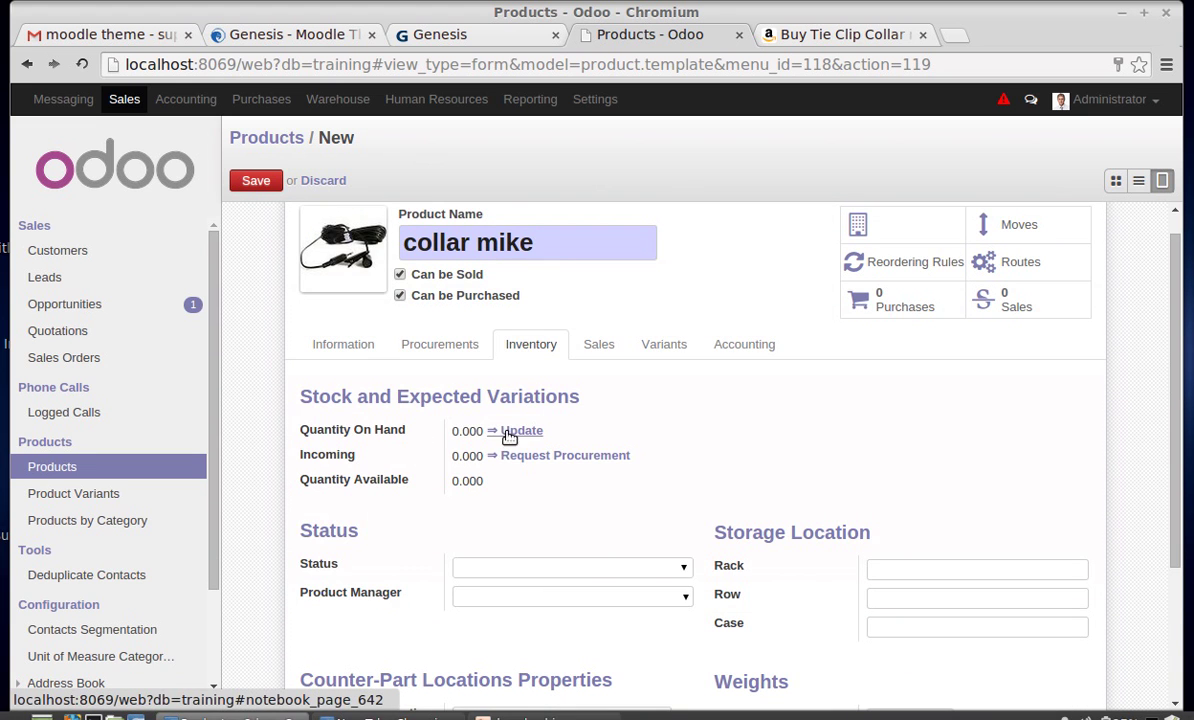
click(520, 433)
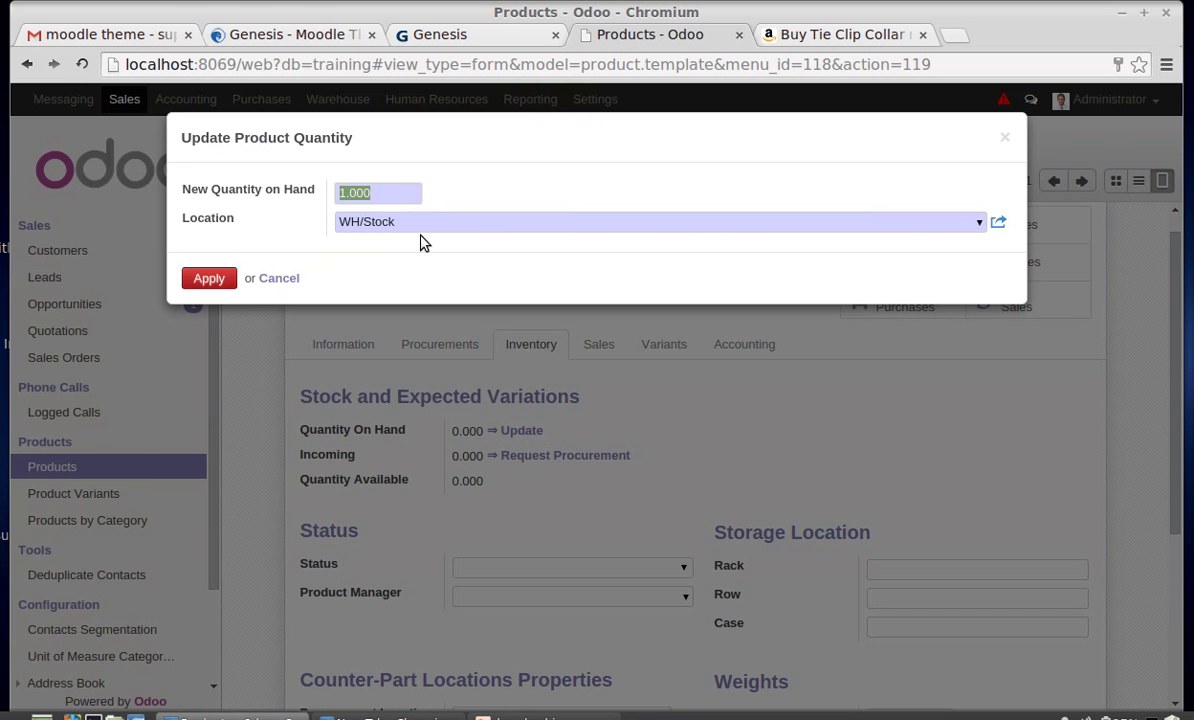
text(50)
click(221, 275)
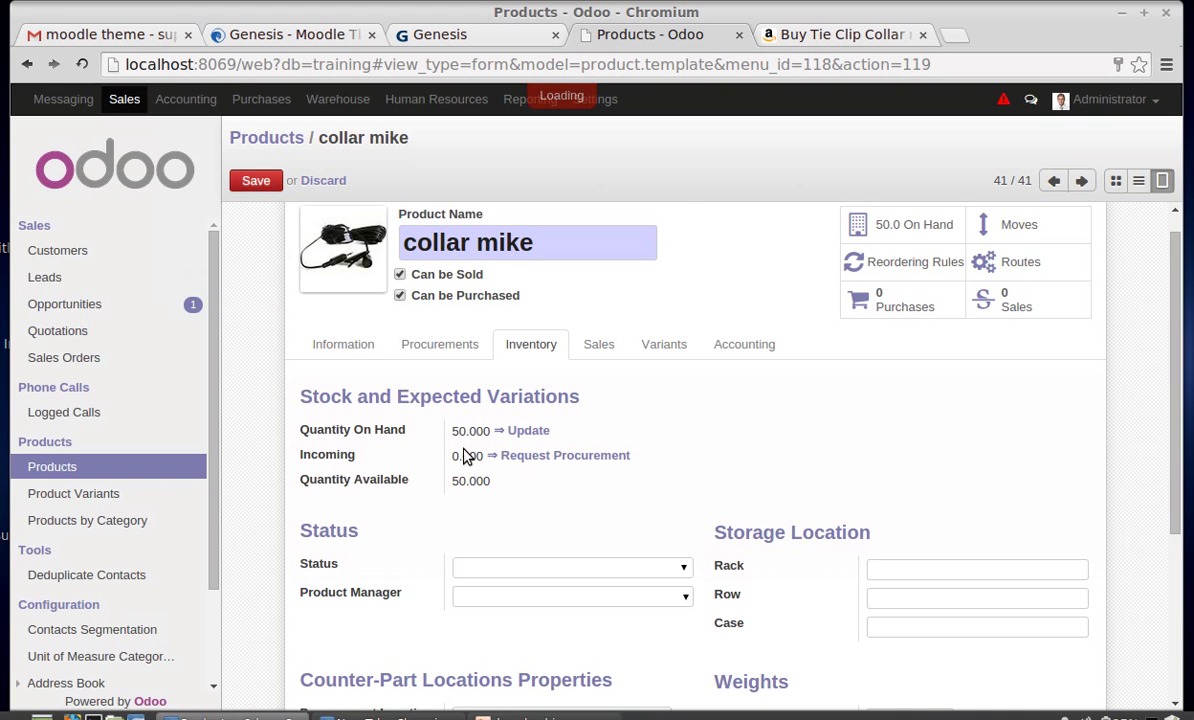
Review the available product status options in the inventory details without choosing one
scroll(465, 455, down, 1)
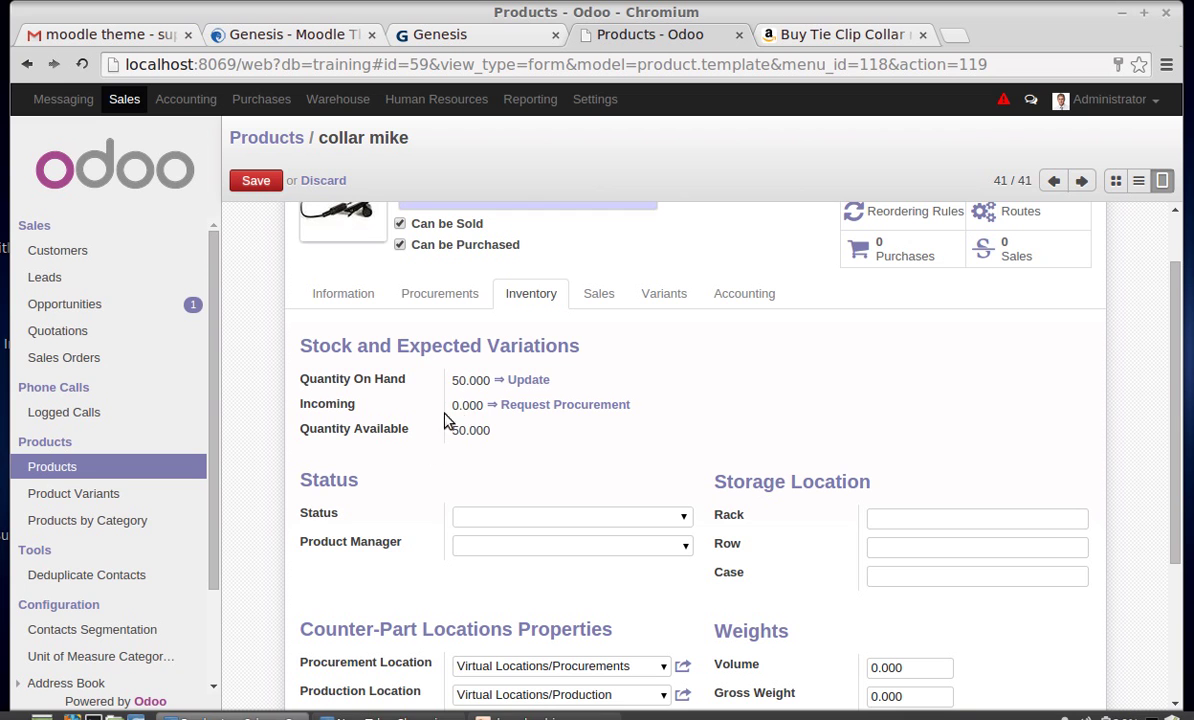
scroll(476, 448, down, 2)
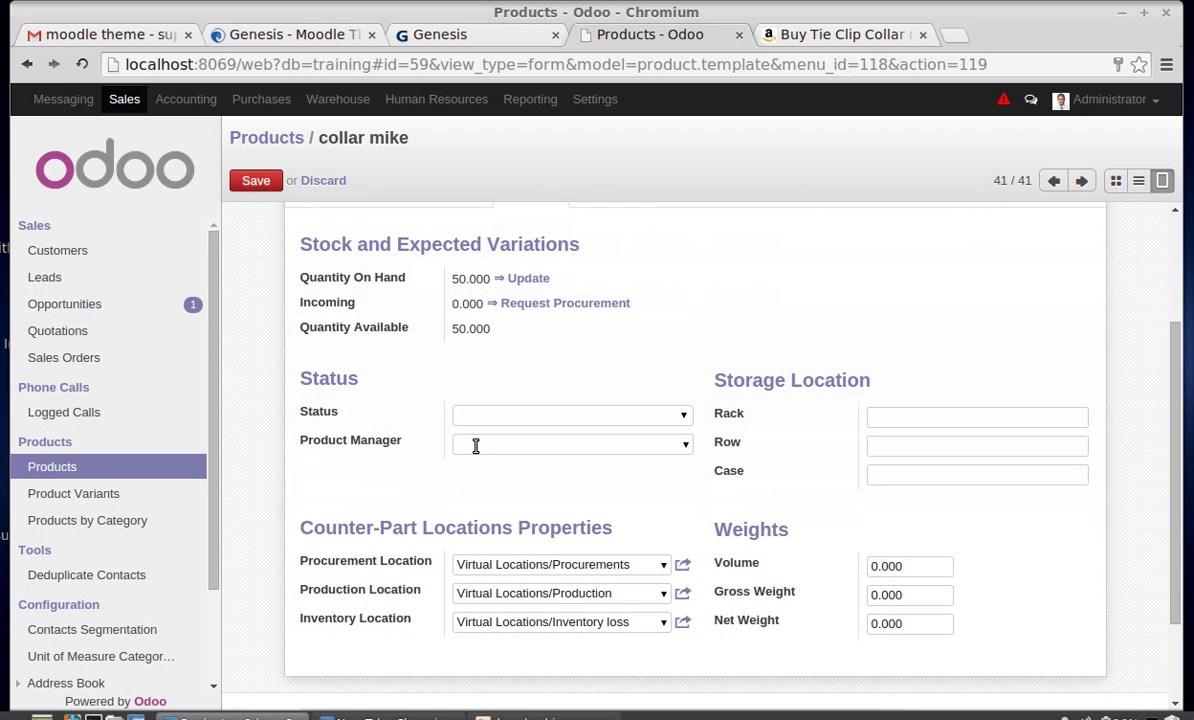
click(686, 417)
click(686, 417)
click(686, 417)
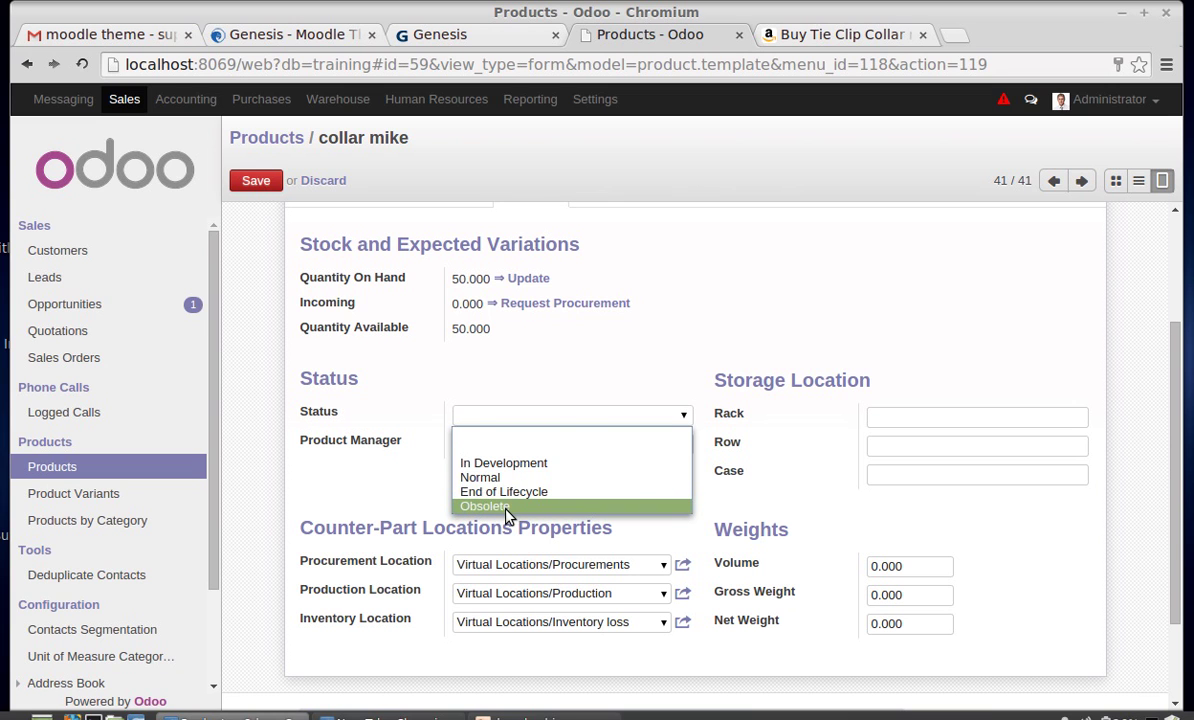
click(490, 421)
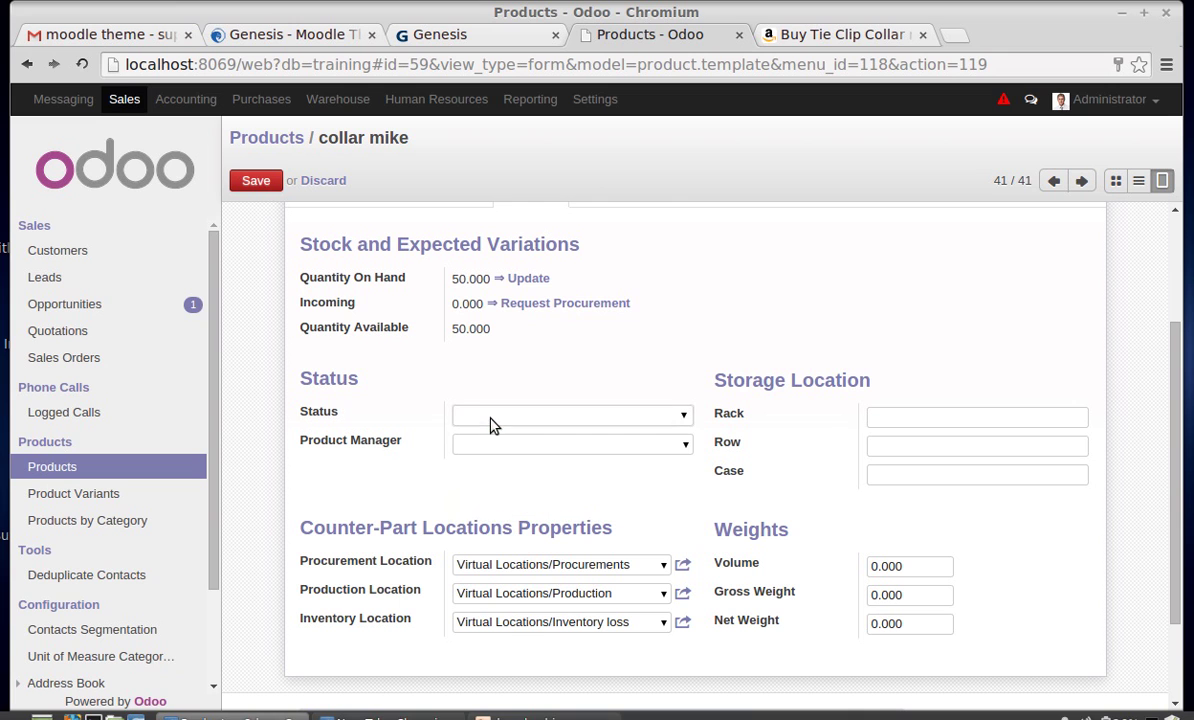
Assign Administrator as the product manager and look over the counter-part location and storage location fields
click(687, 446)
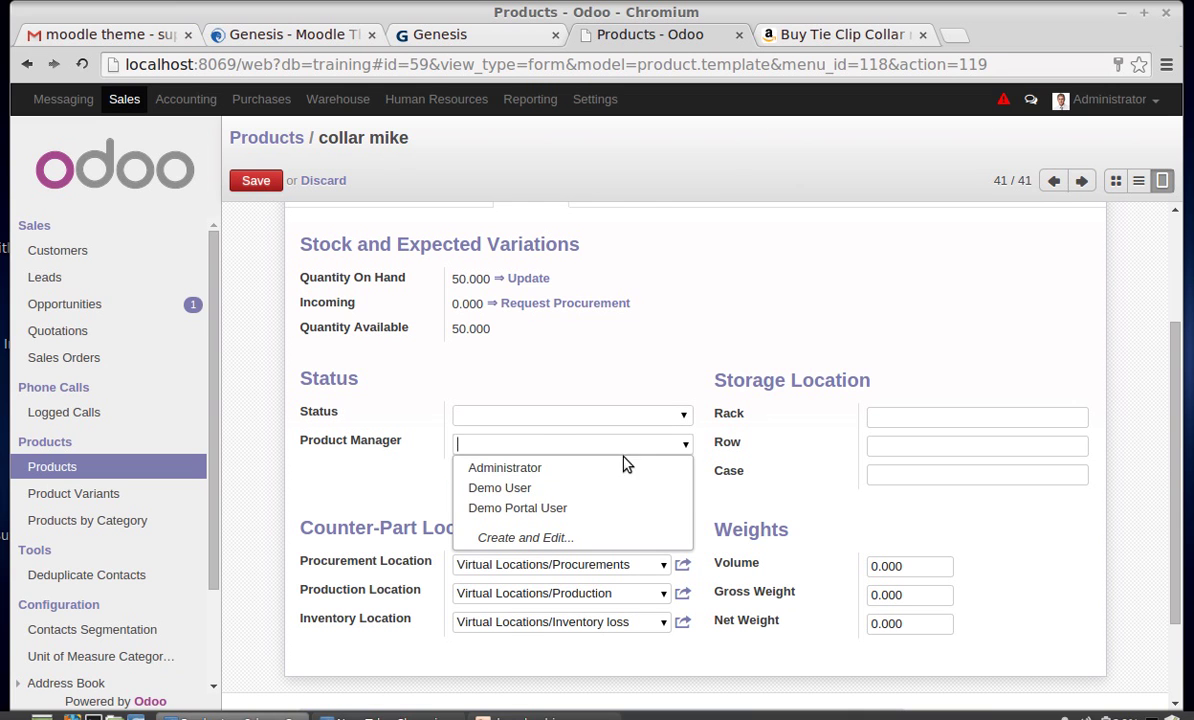
click(557, 477)
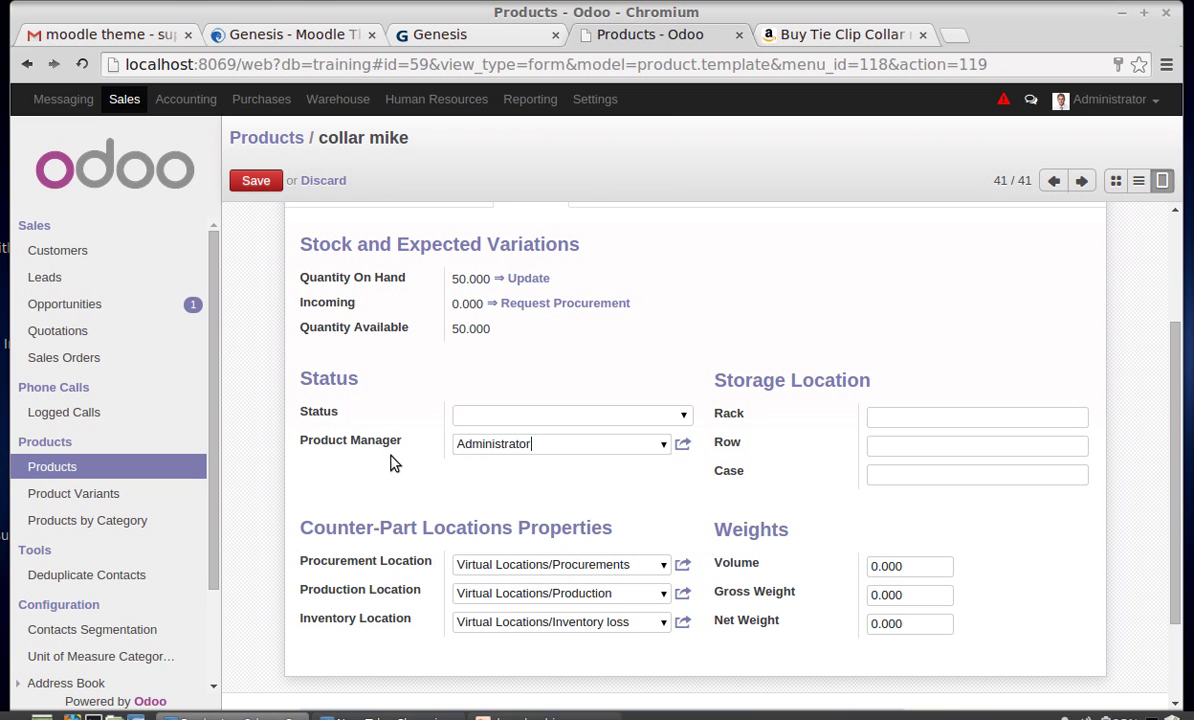
scroll(392, 462, down, 3)
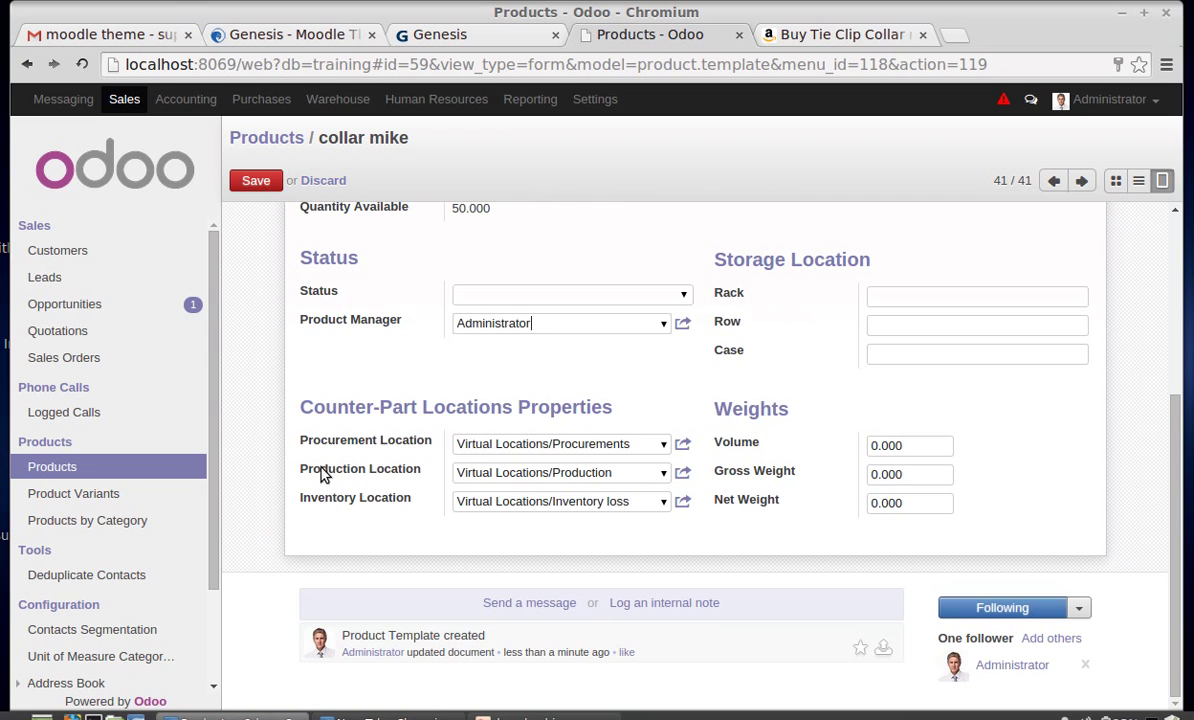
mouse_move(340, 472)
click(890, 297)
scroll(740, 509, up, 3)
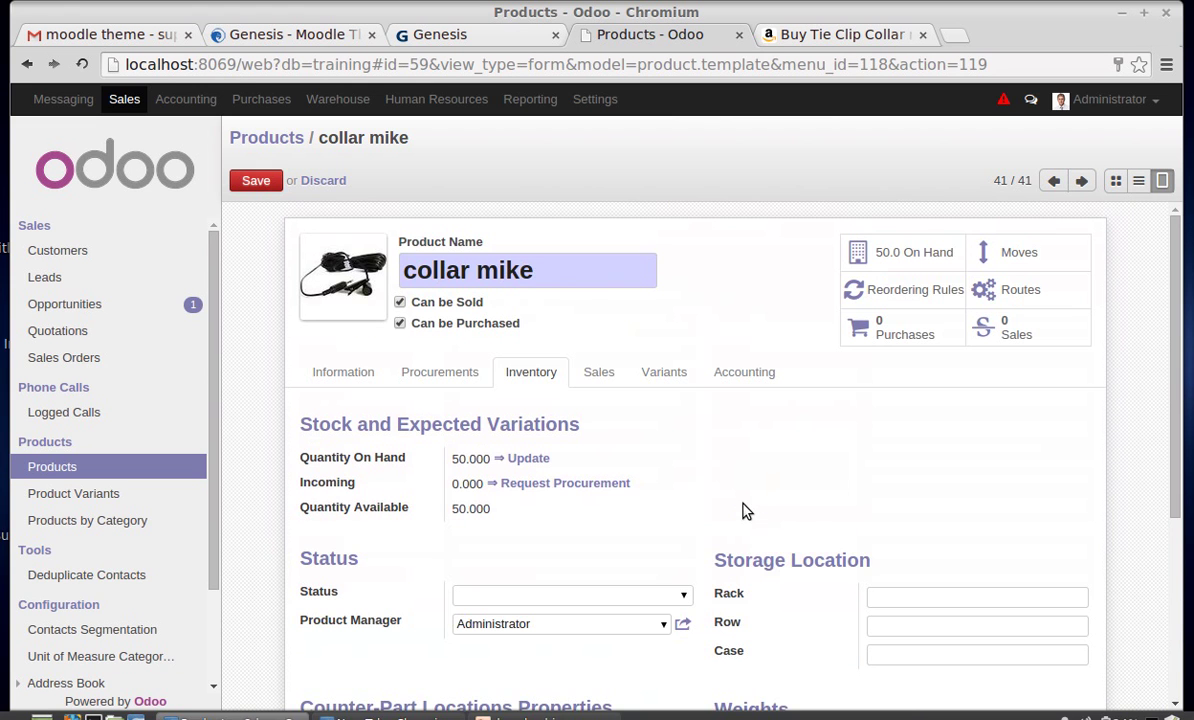
Set the warranty to 6 months in the sale conditions and look over the customer lead time and quotation description
click(601, 376)
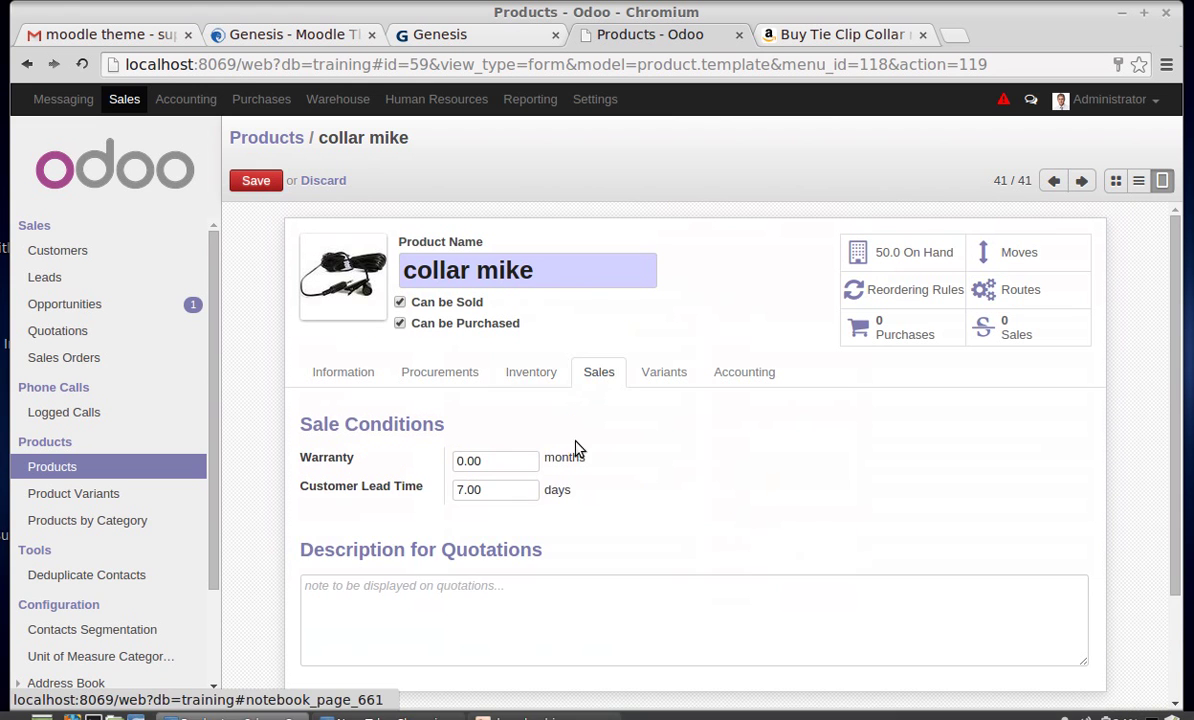
scroll(604, 458, down, 2)
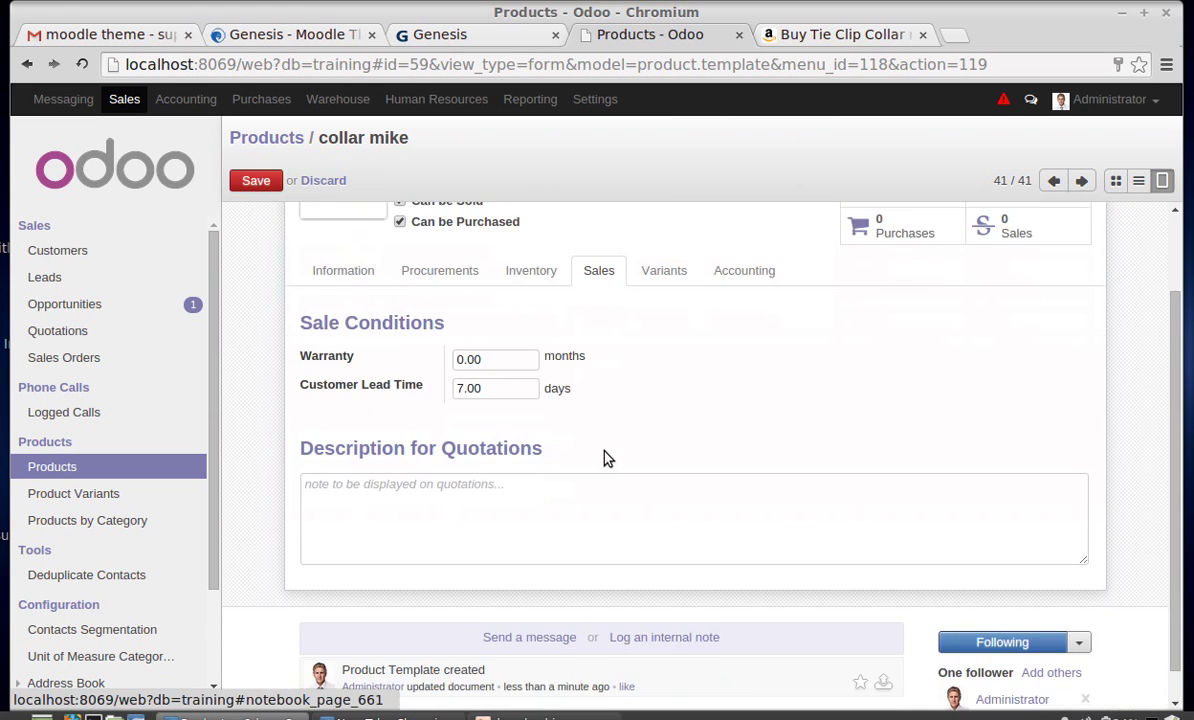
double_click(491, 355)
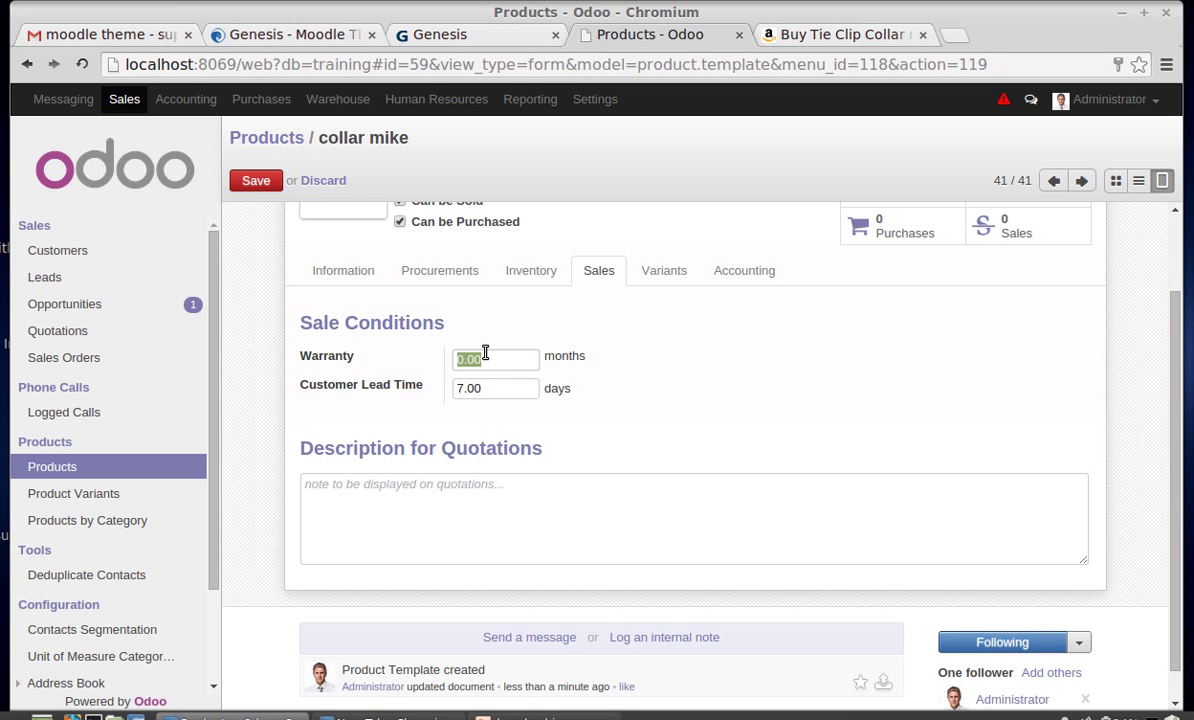
text(6)
drag(496, 385, 455, 388)
scroll(514, 388, up, 2)
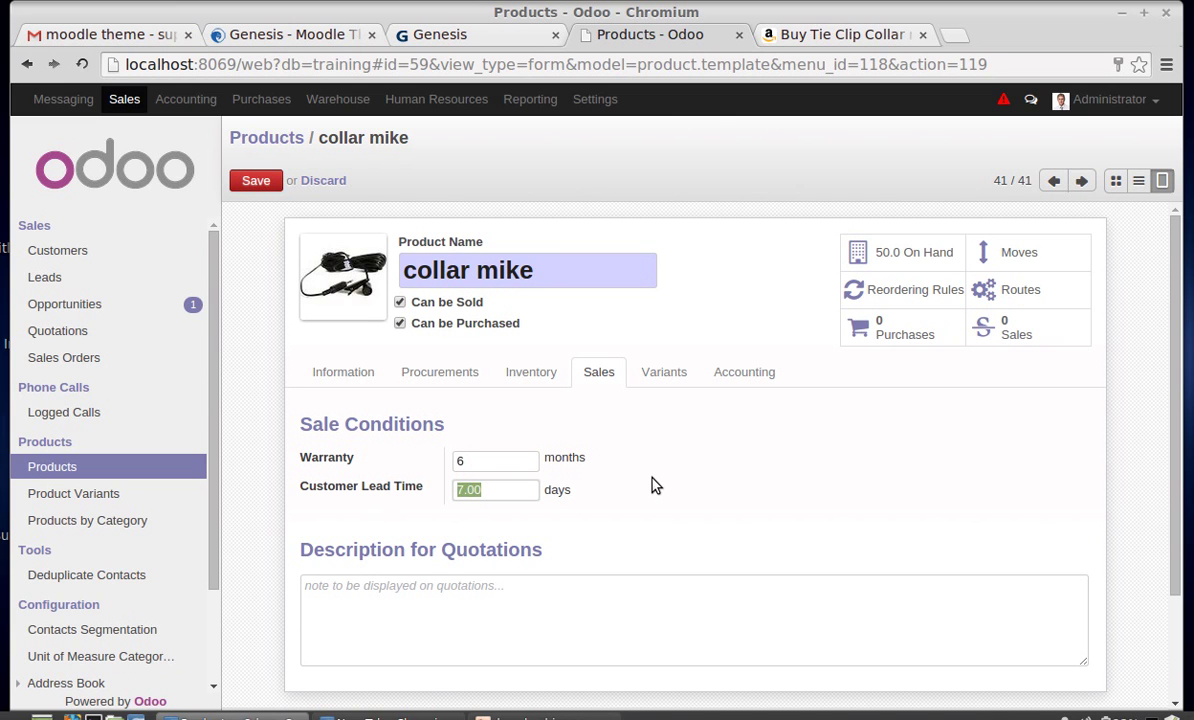
scroll(655, 485, down, 2)
click(481, 502)
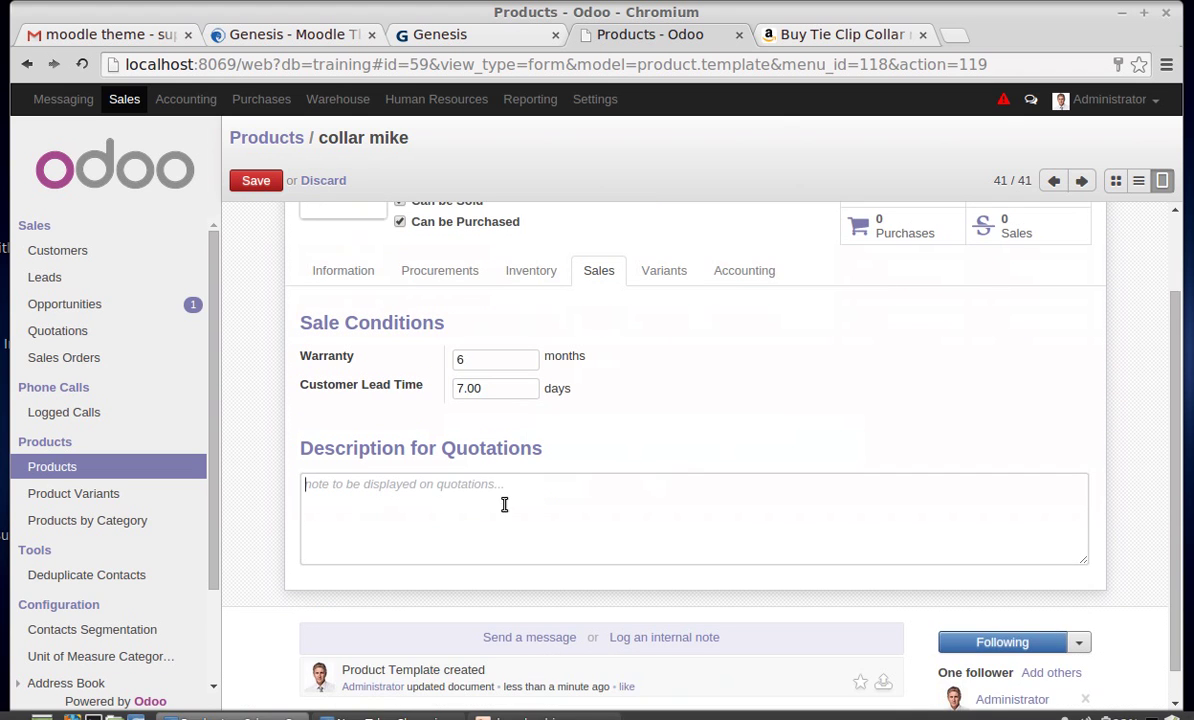
scroll(510, 508, up, 2)
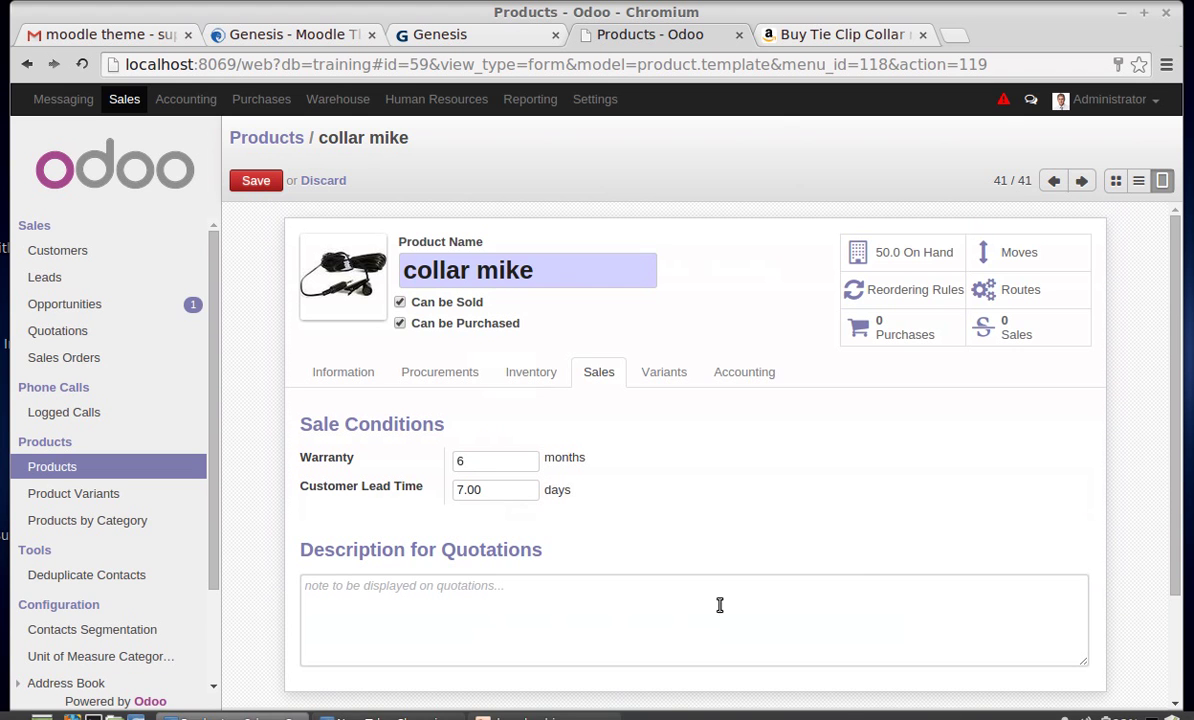
Add an origin attribute to the product's variants with the values india and USA
click(674, 380)
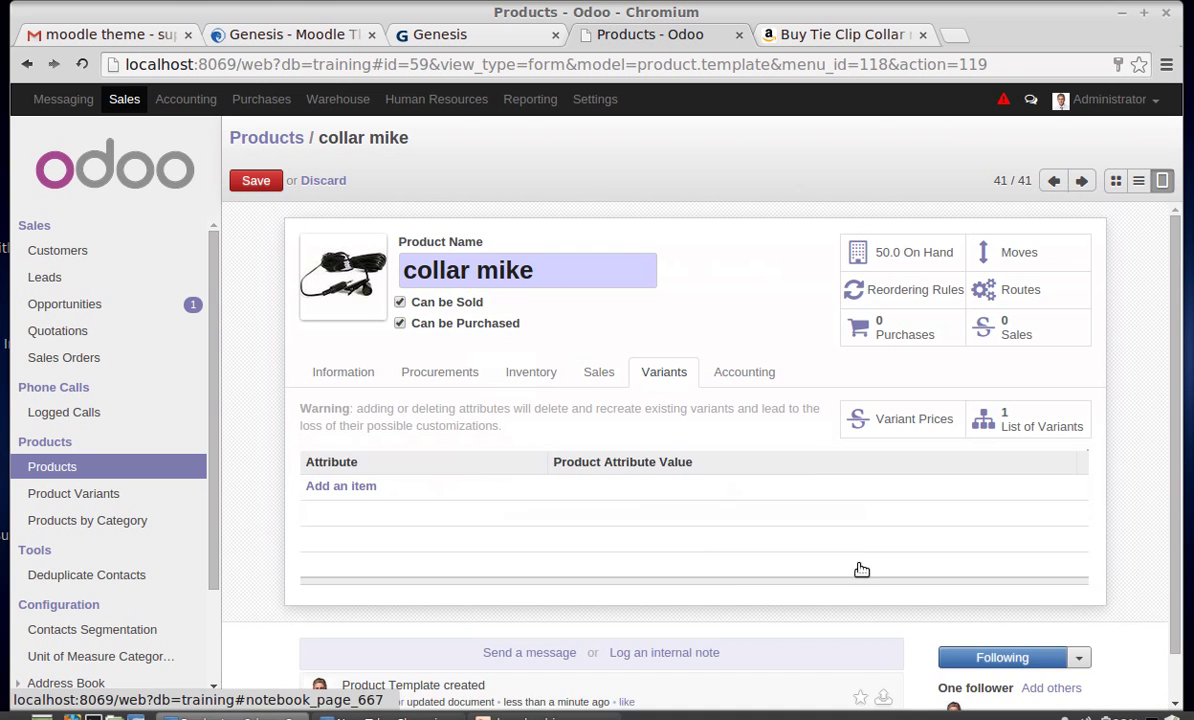
scroll(872, 564, down, 1)
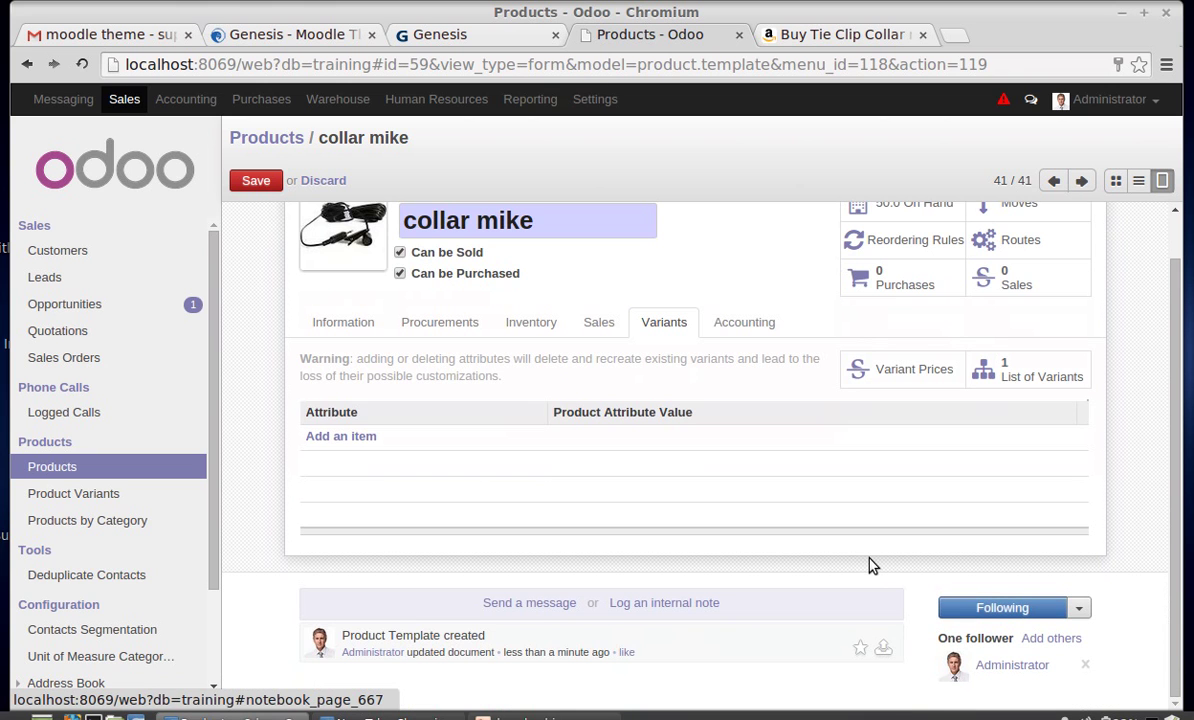
click(339, 437)
text(orig)
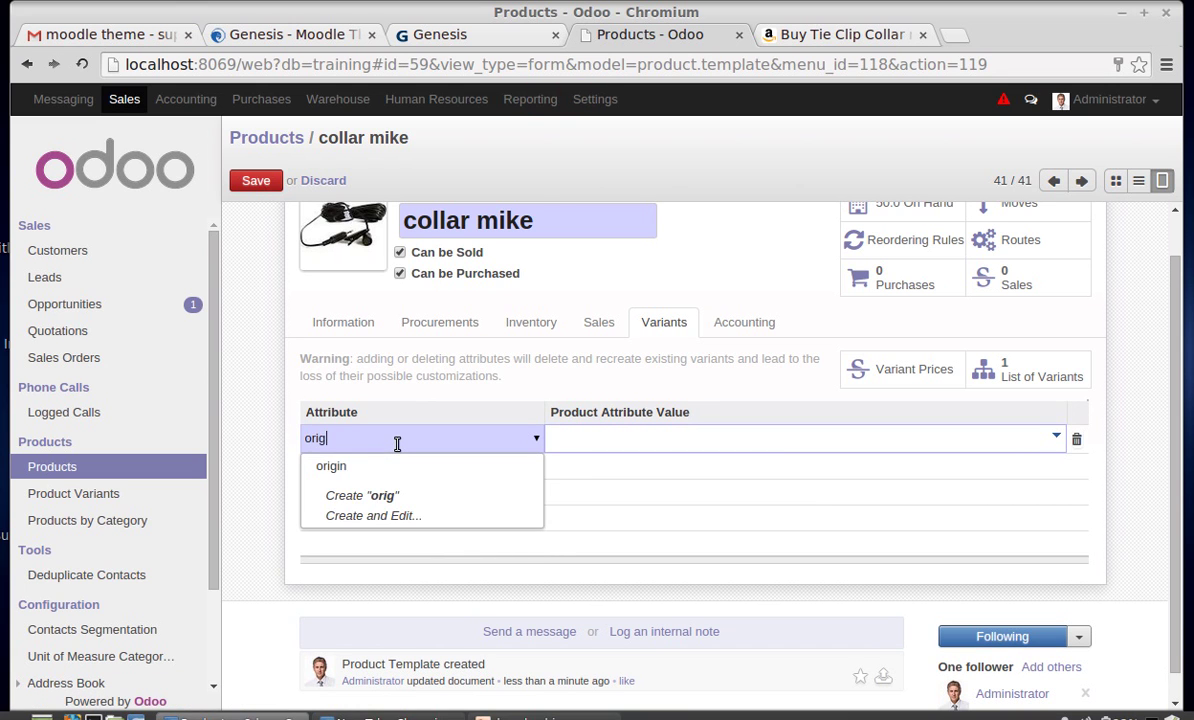
click(378, 468)
click(608, 440)
text(indi)
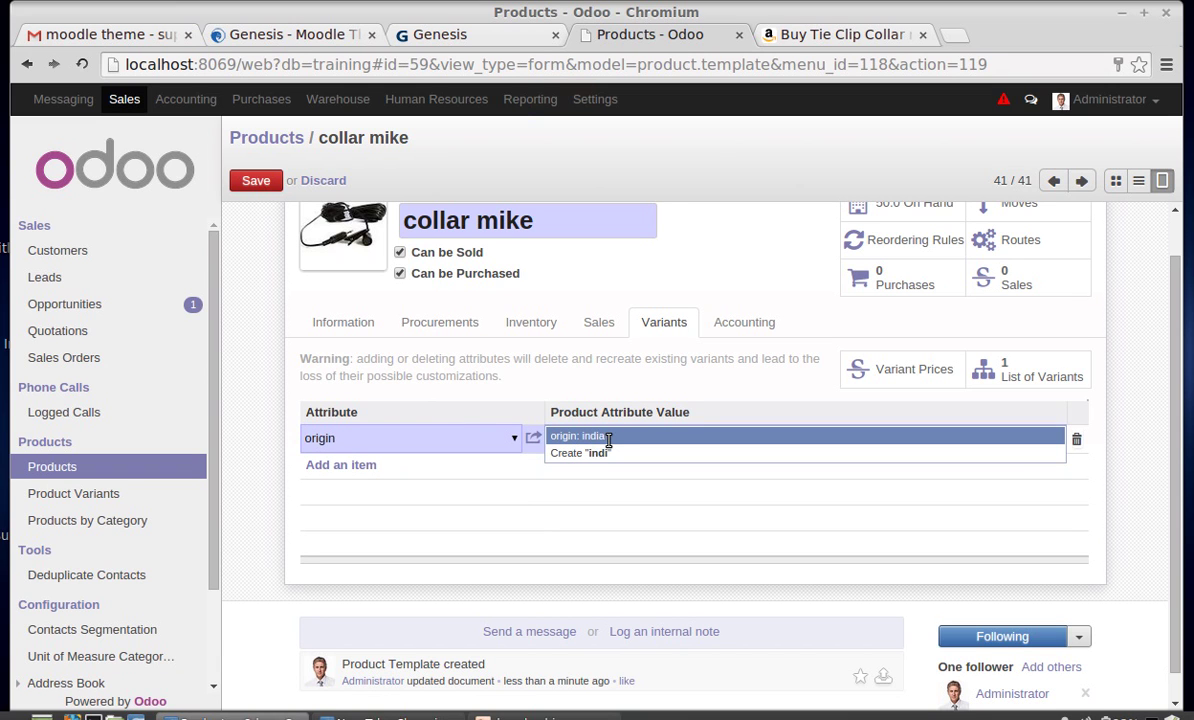
click(610, 437)
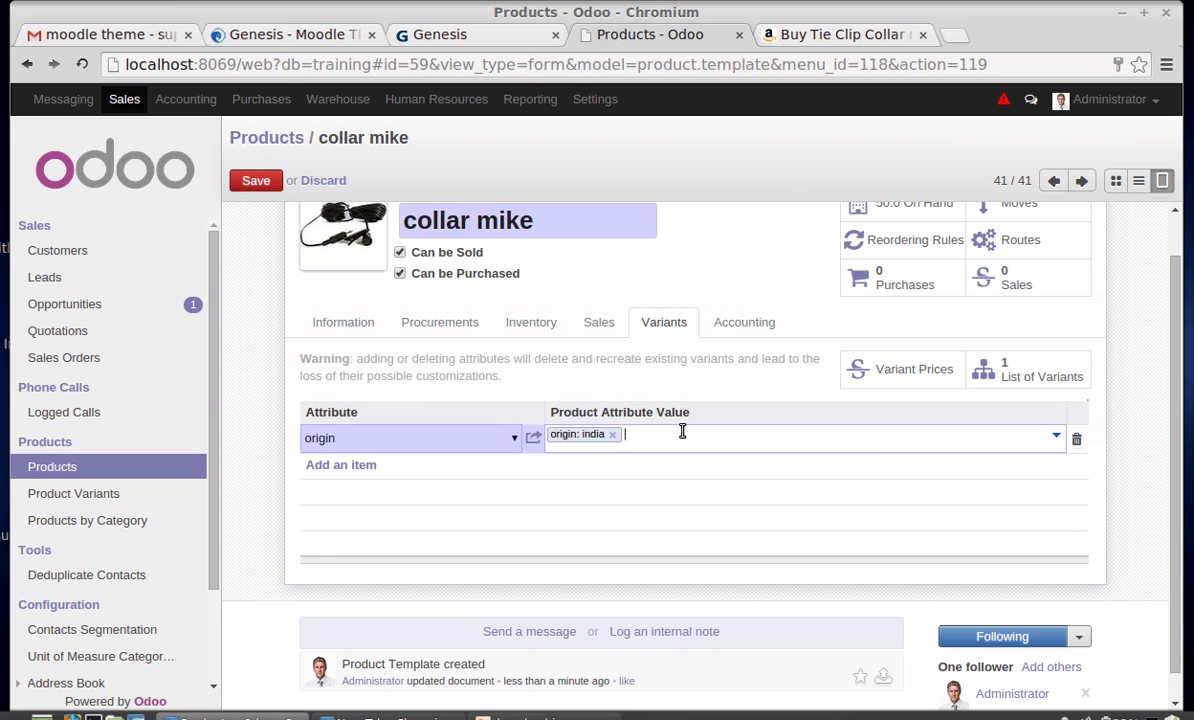
text(usa)
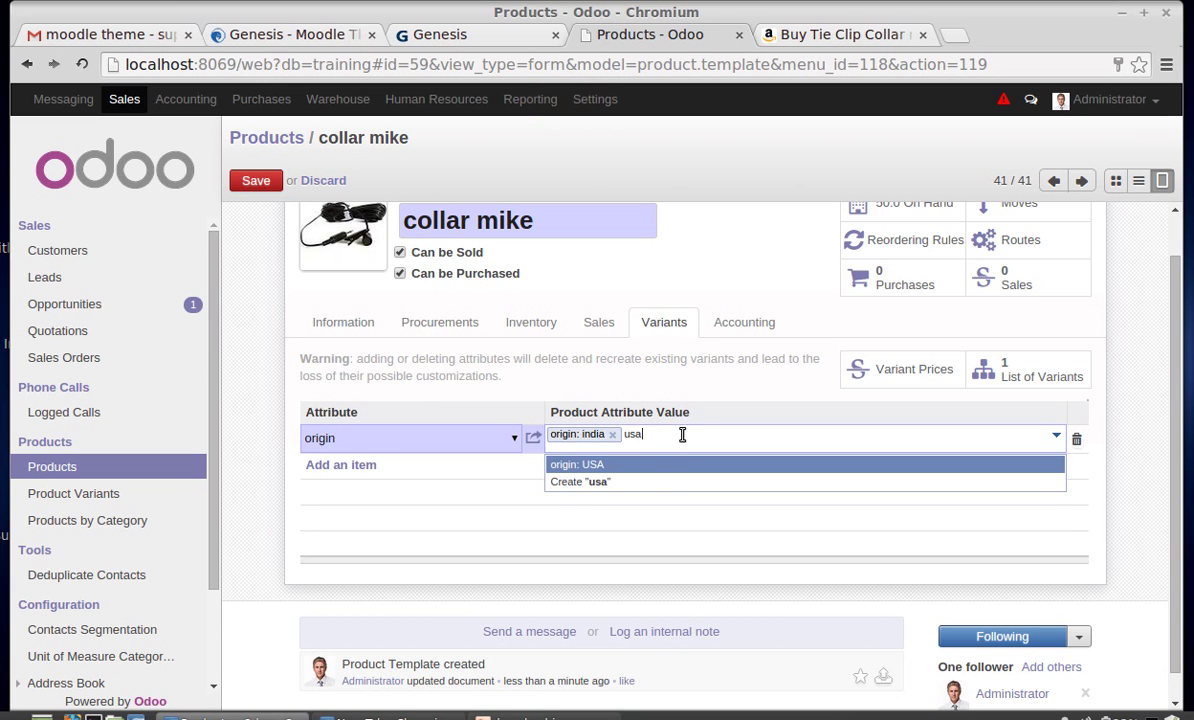
click(662, 466)
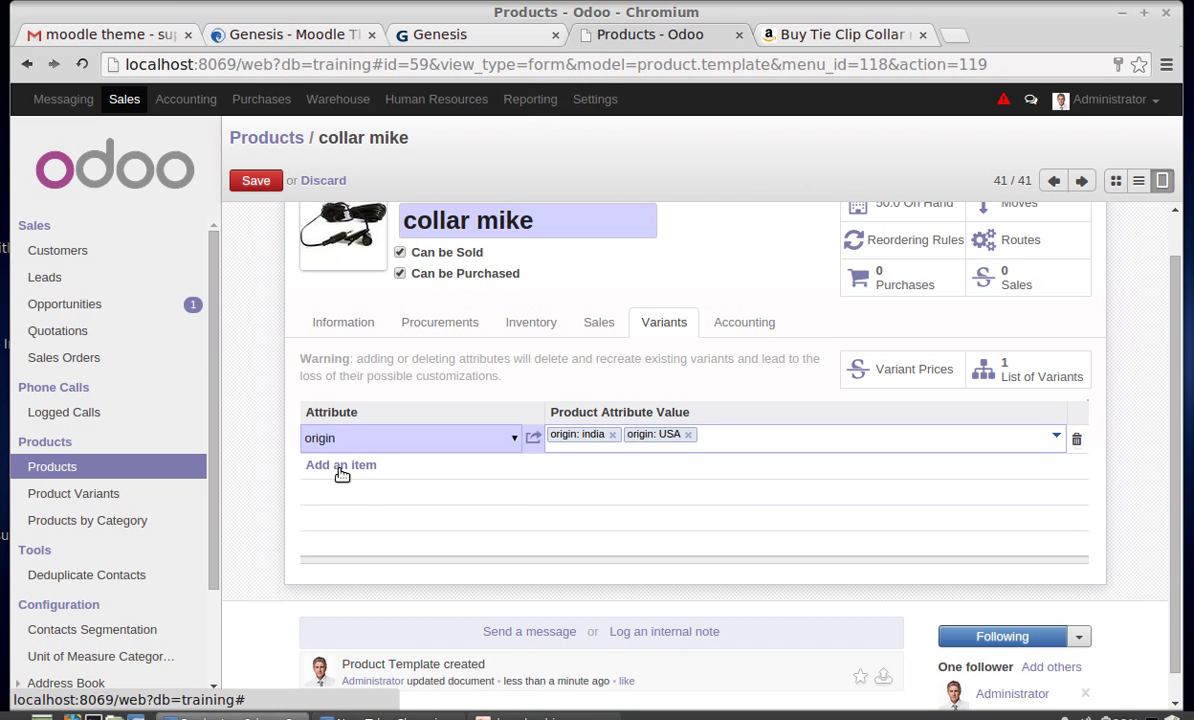
Add a Color attribute with the values White and Black, and check the product's list of variants
click(341, 466)
text(colo)
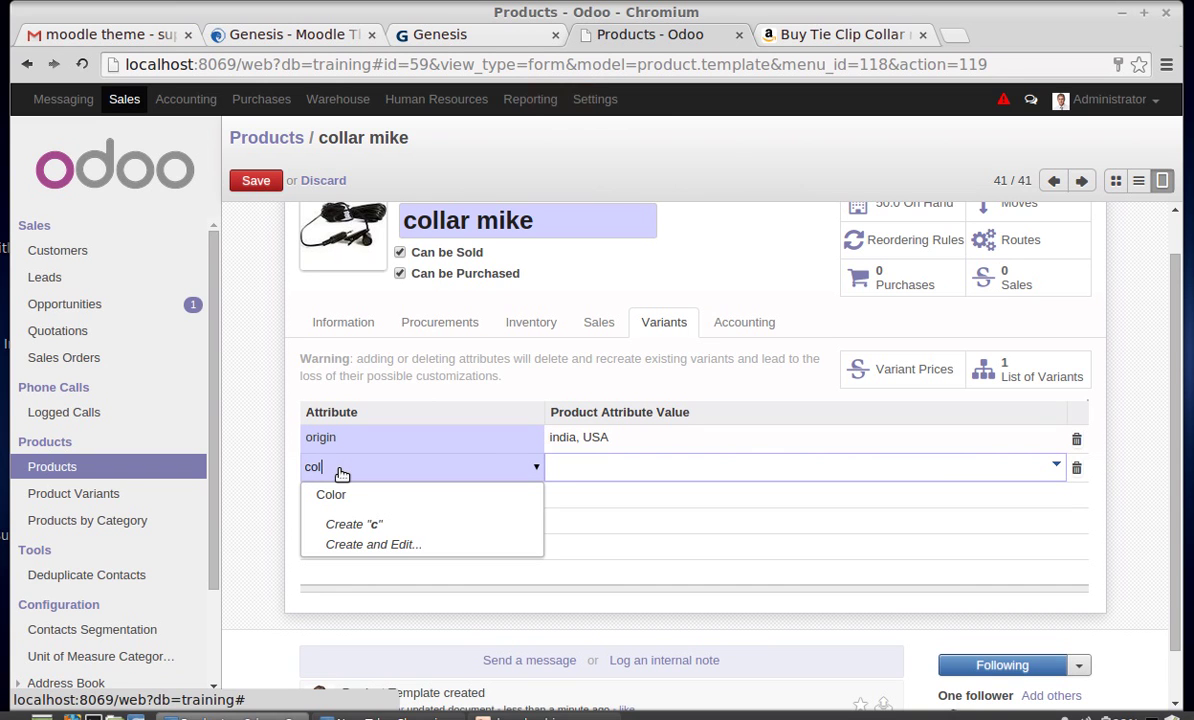
click(331, 494)
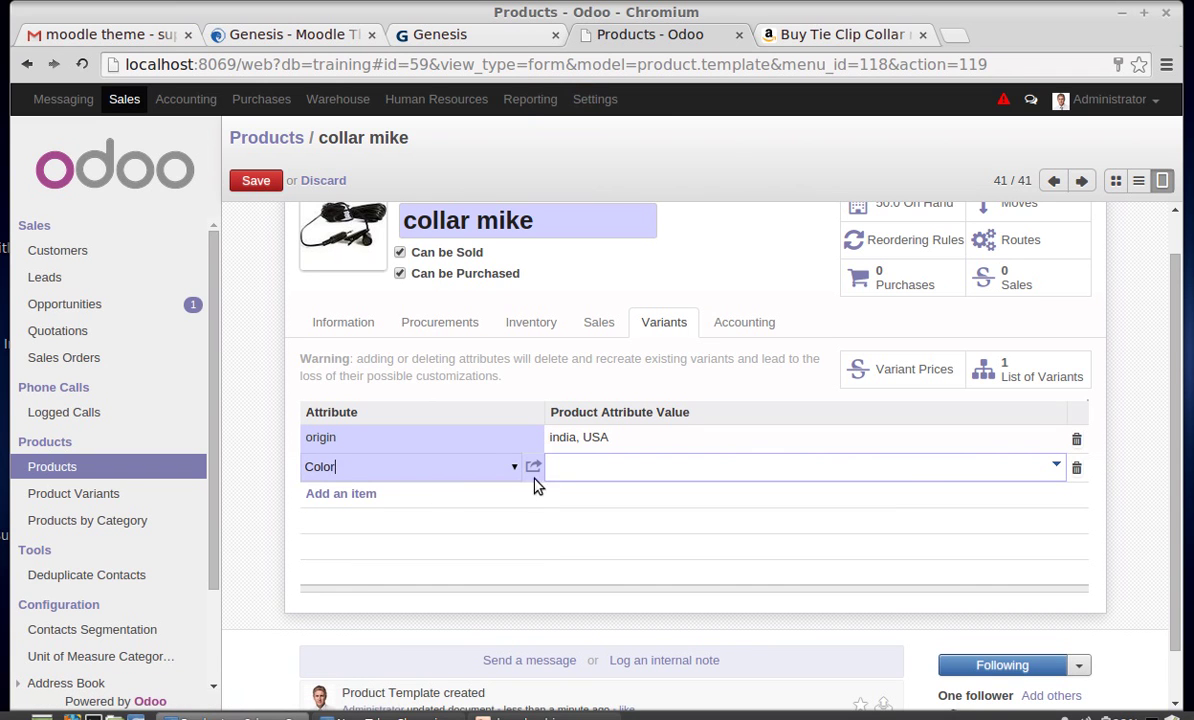
text(whit)
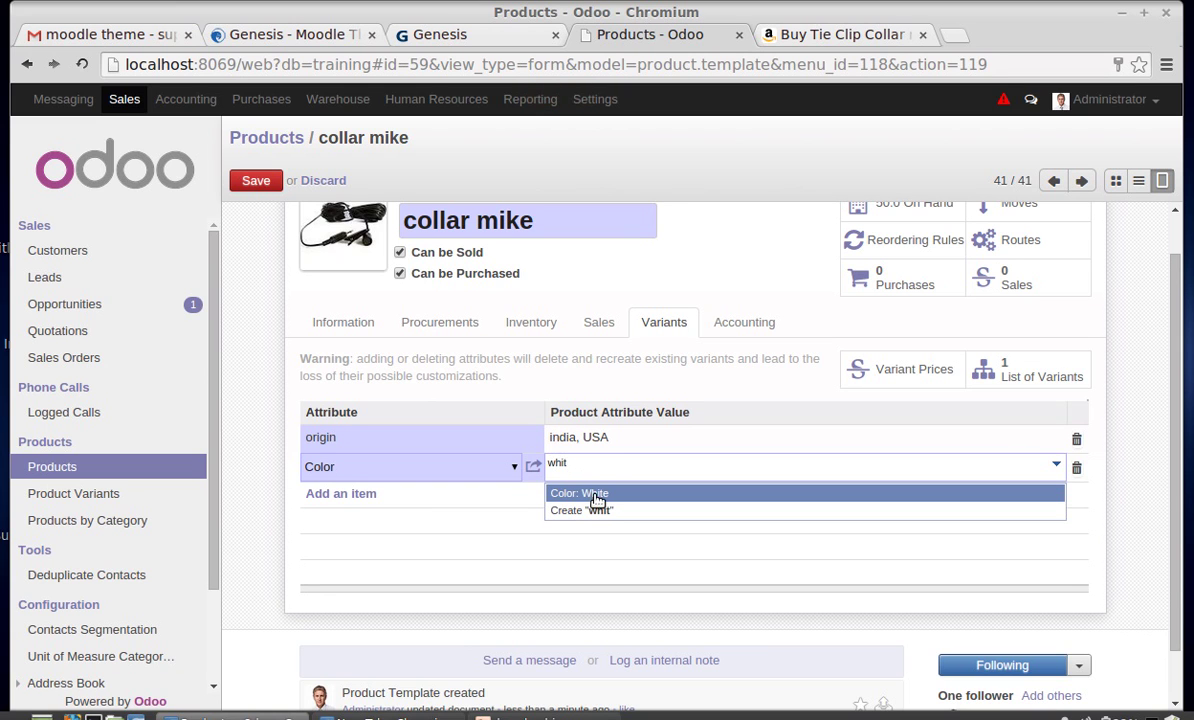
click(593, 494)
text(black)
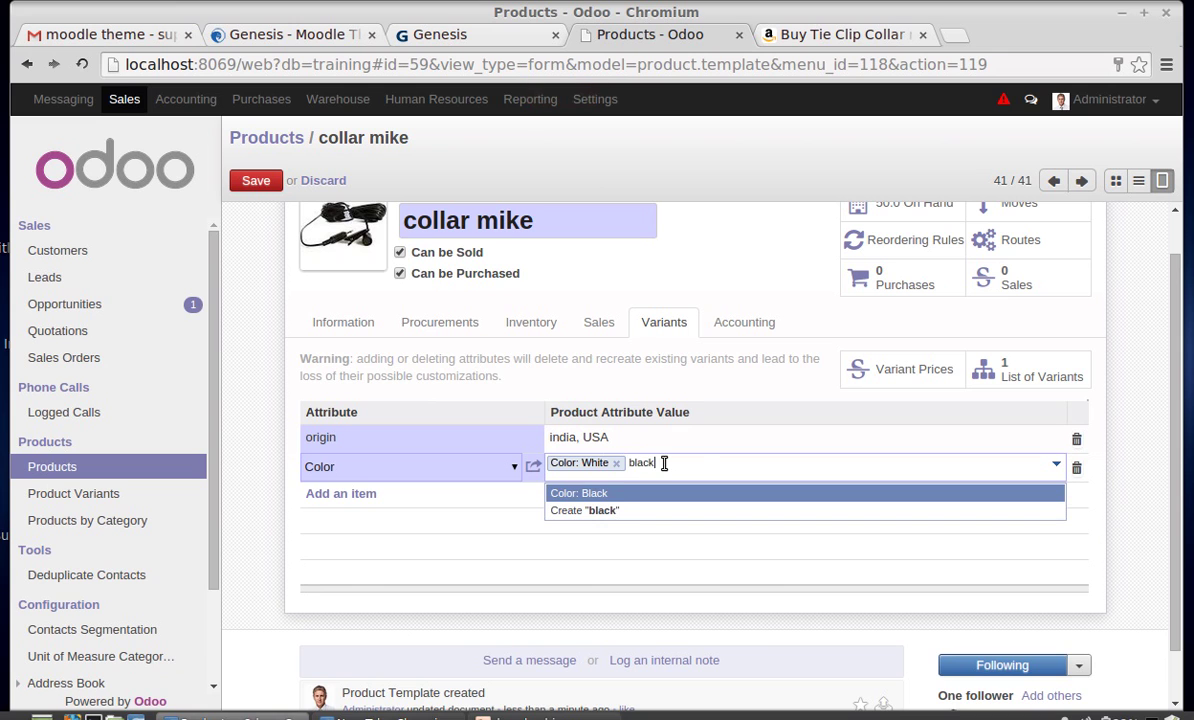
click(619, 494)
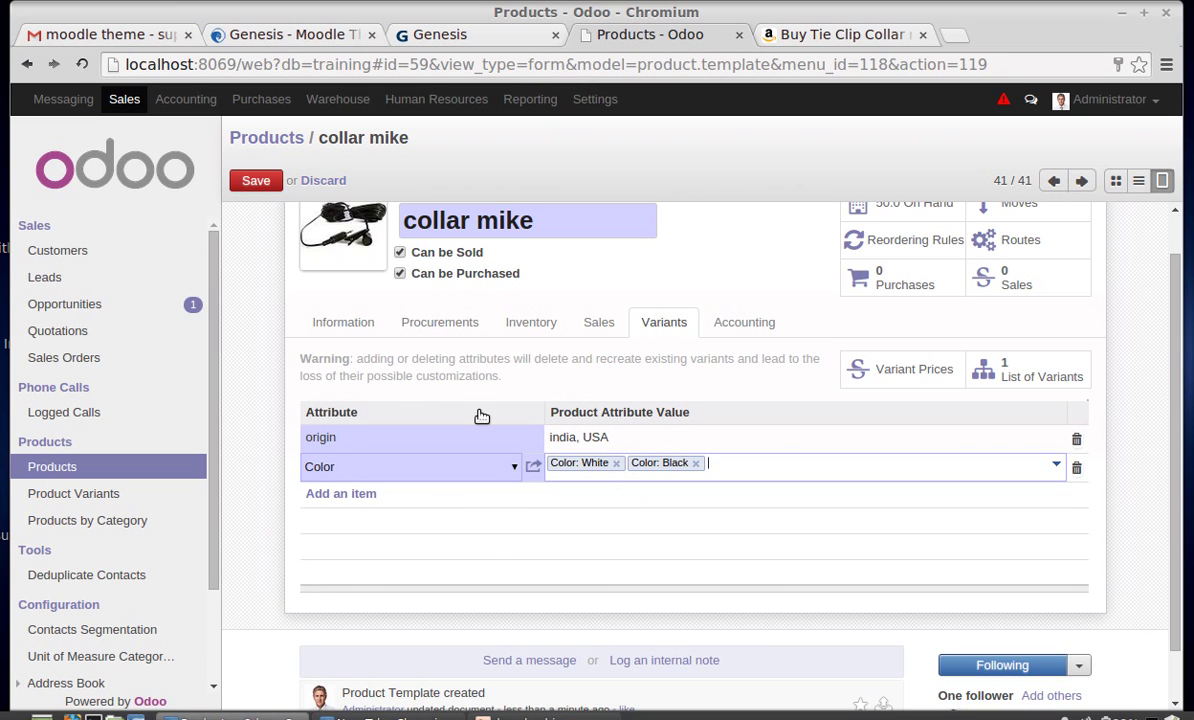
click(1012, 380)
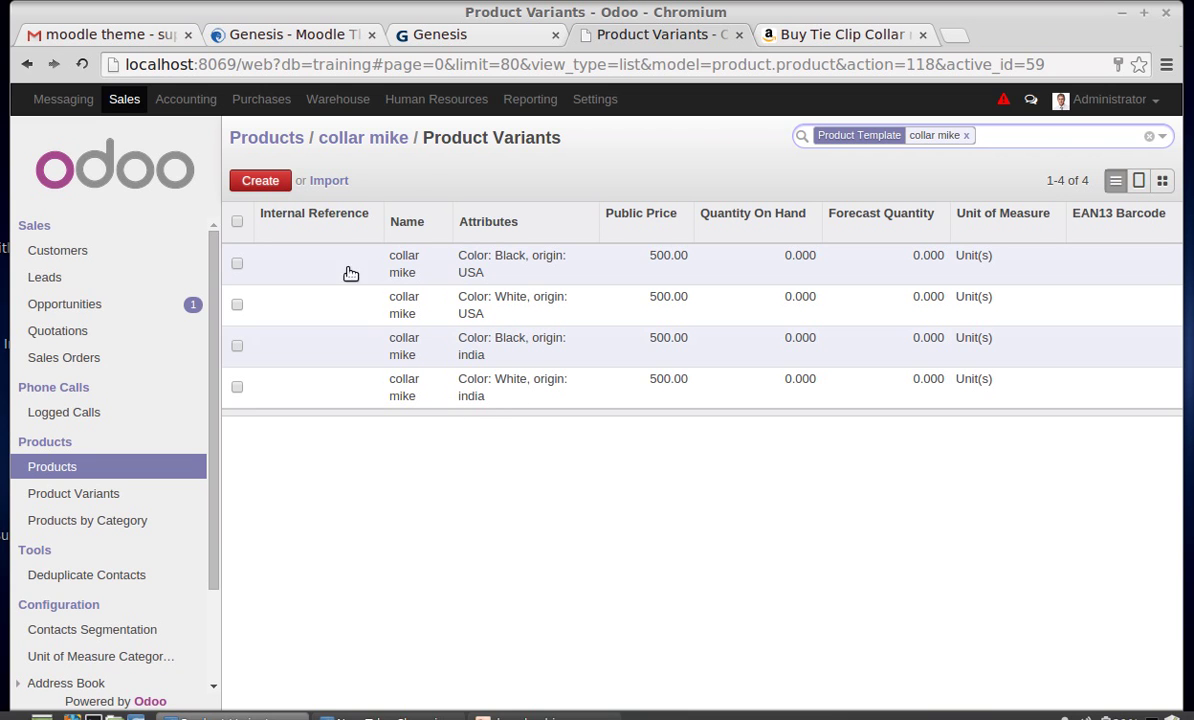
click(389, 140)
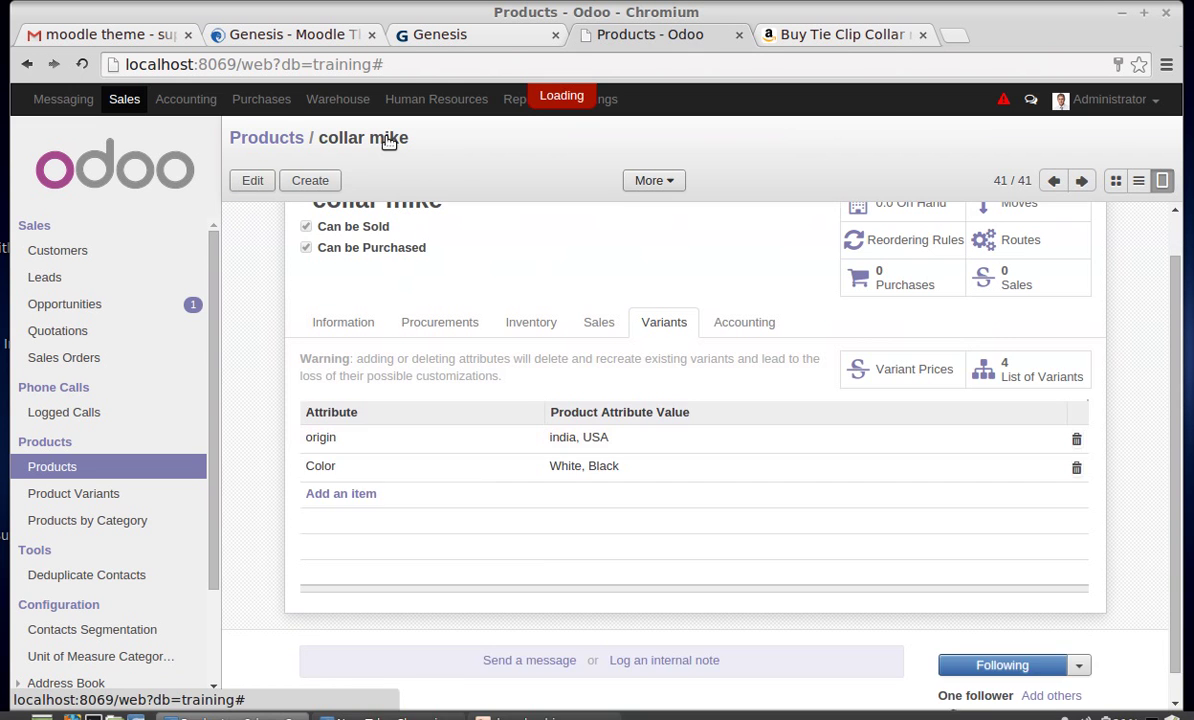
In the variant prices, set the attribute price extra of Color White to 100 and save it
click(938, 375)
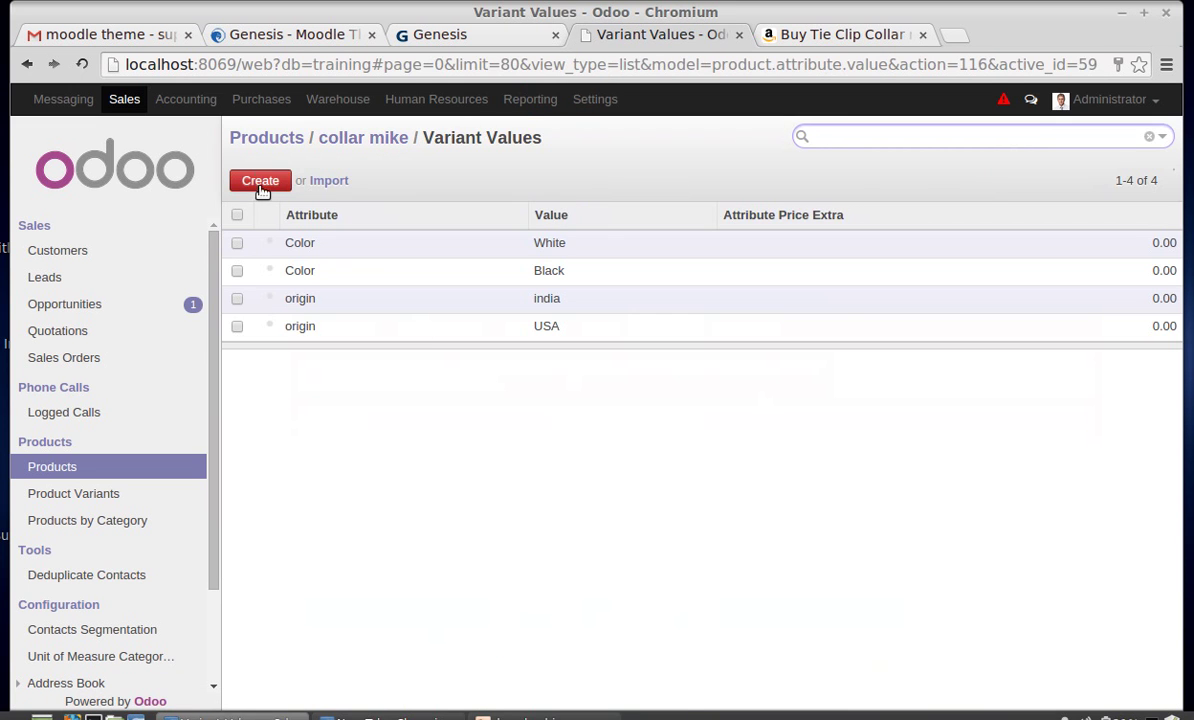
click(667, 253)
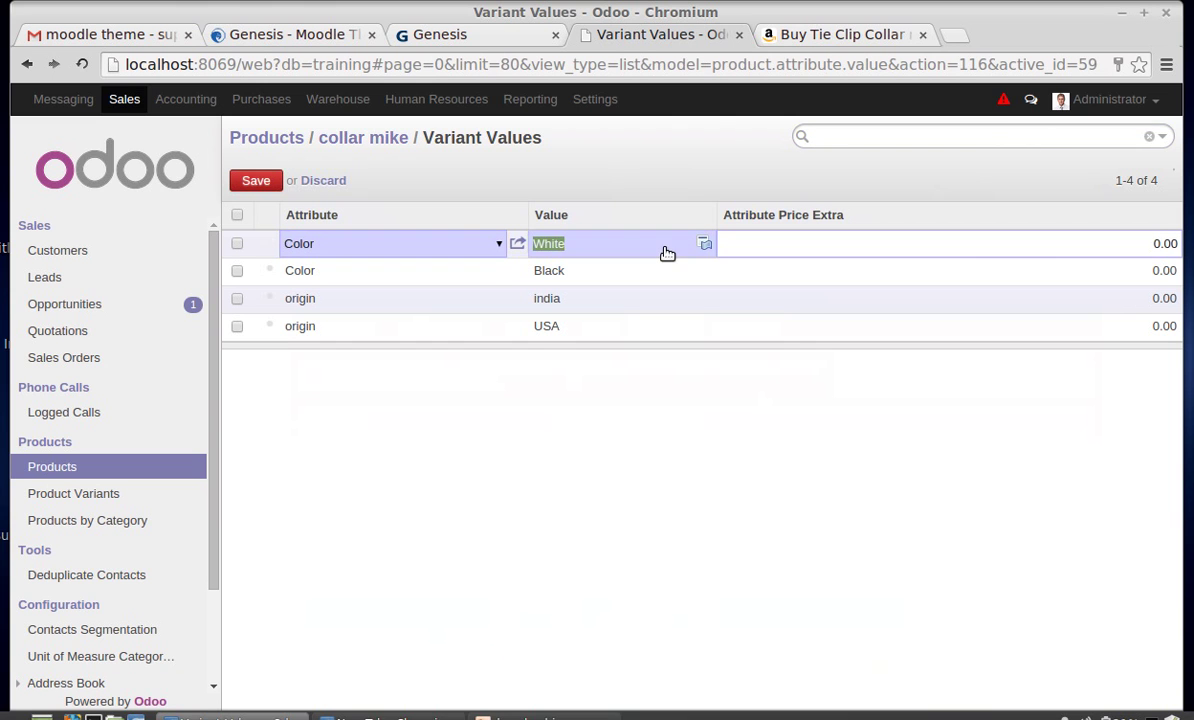
click(1150, 247)
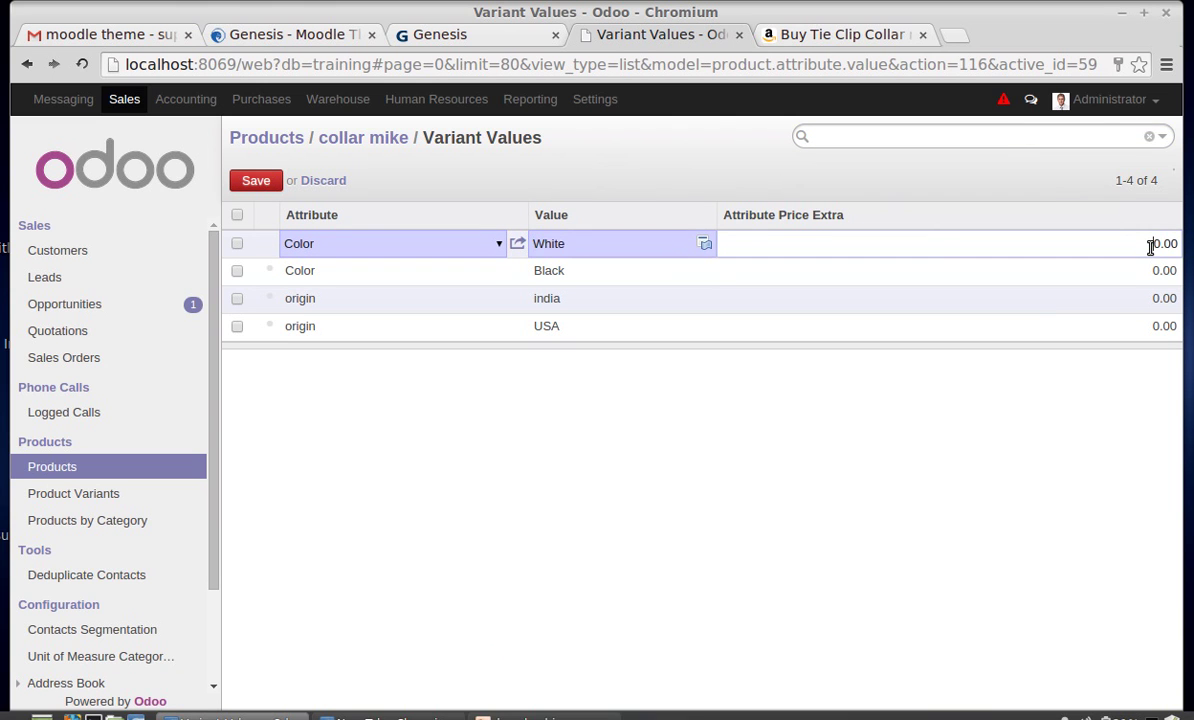
key(ctrl+a)
text(1)
click(257, 180)
Review the public prices of the collar mike variants in the list of variants and return to the product
click(362, 140)
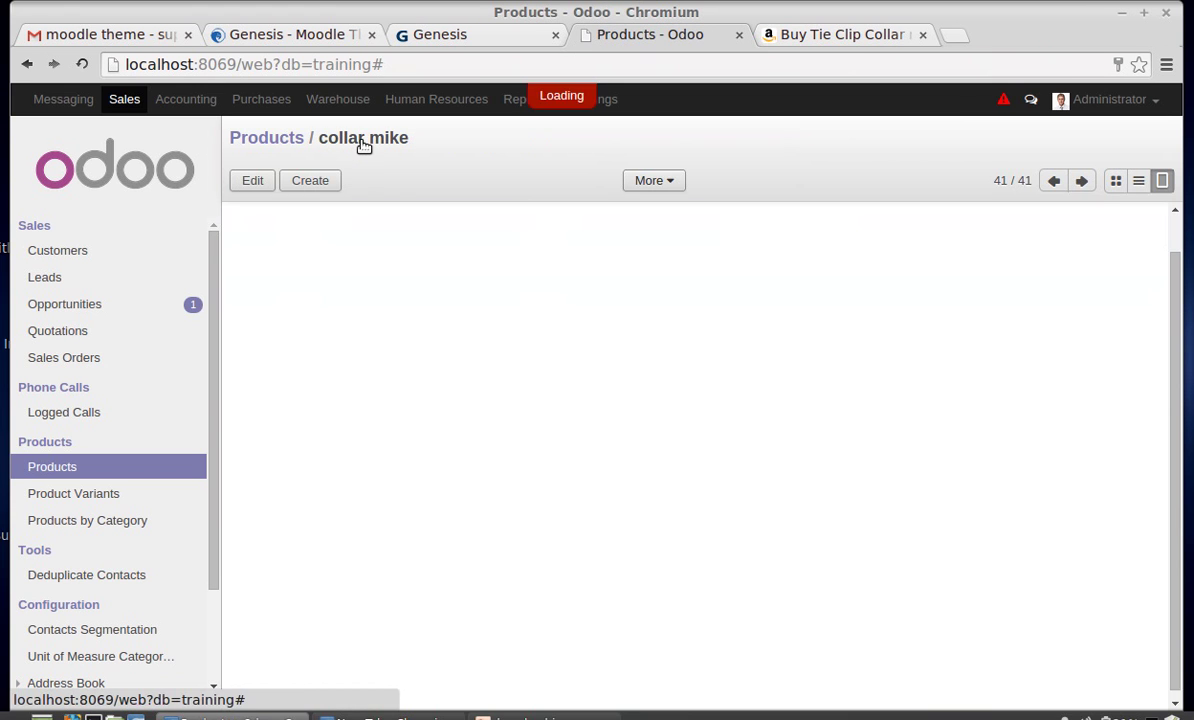
click(1030, 410)
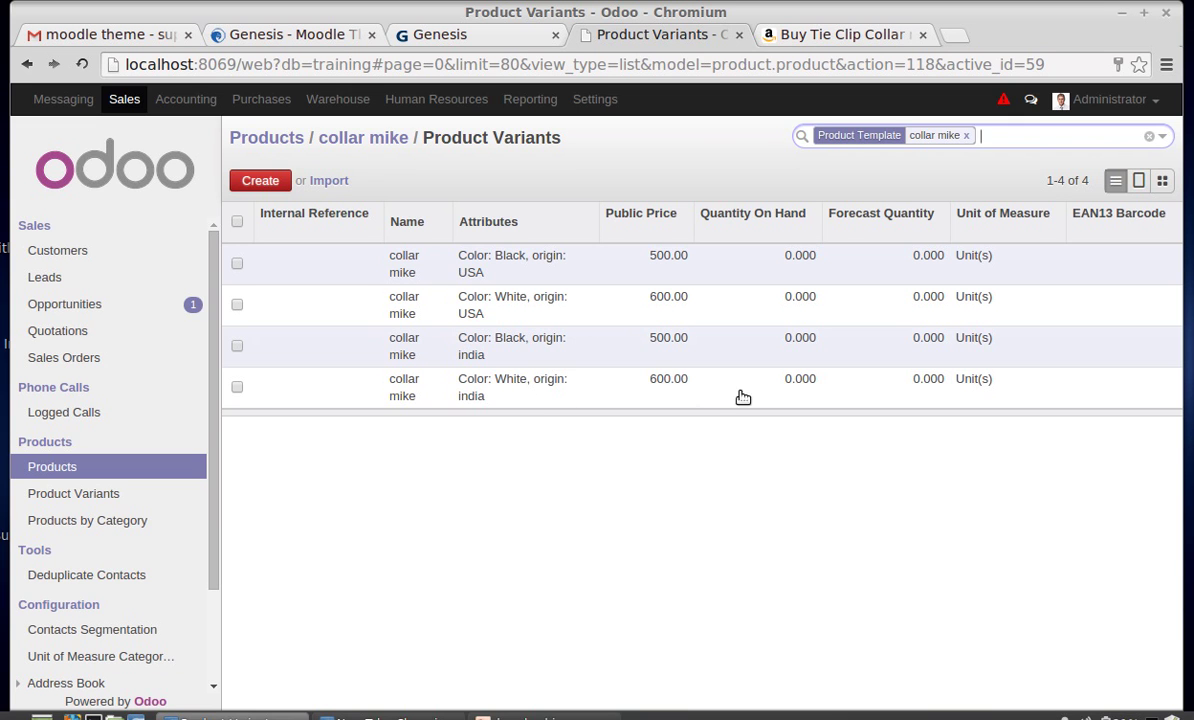
click(354, 141)
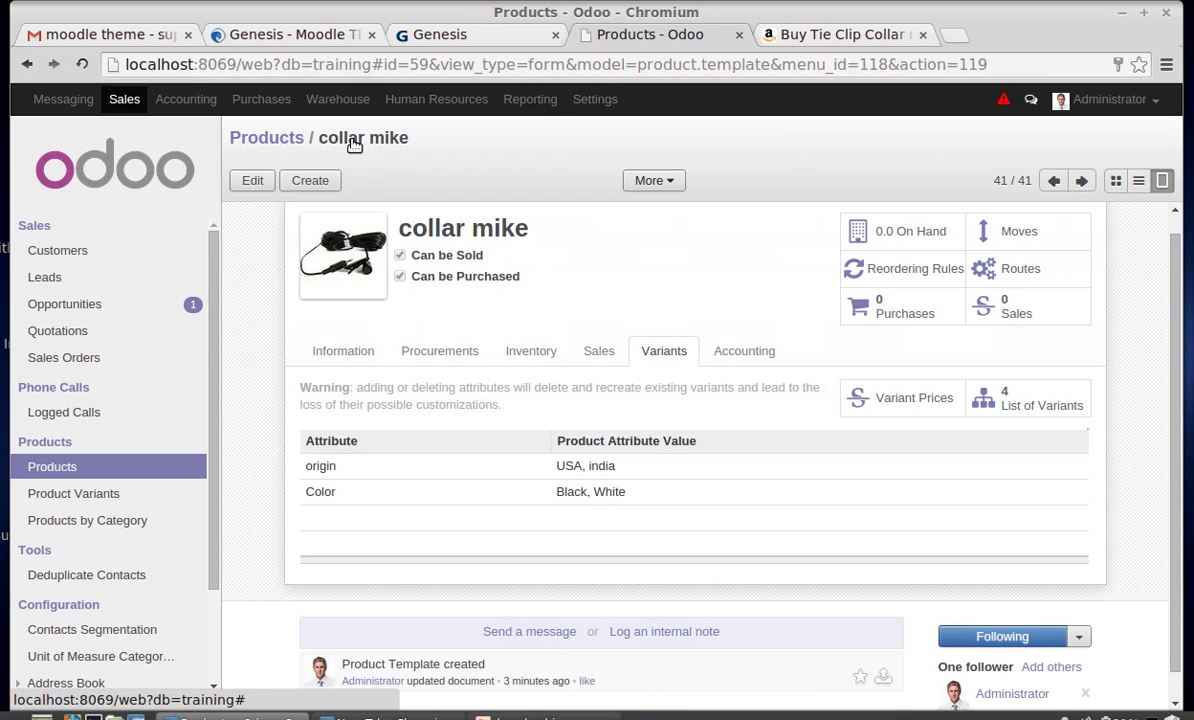
click(1015, 410)
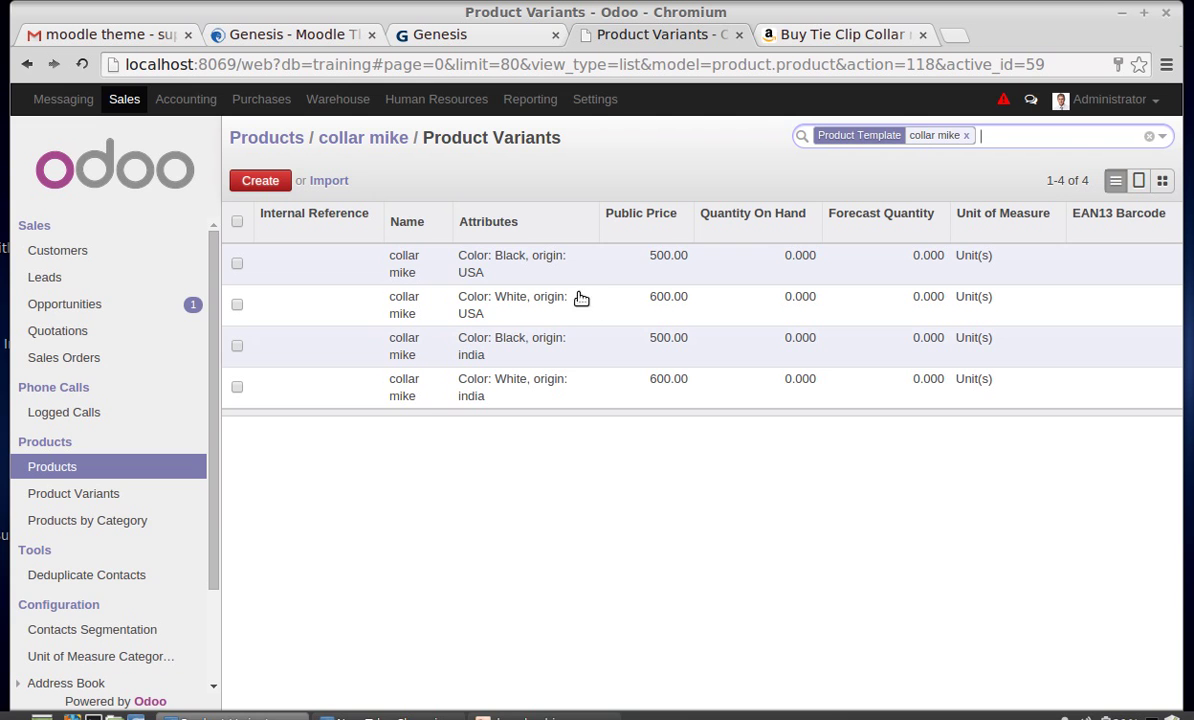
click(372, 142)
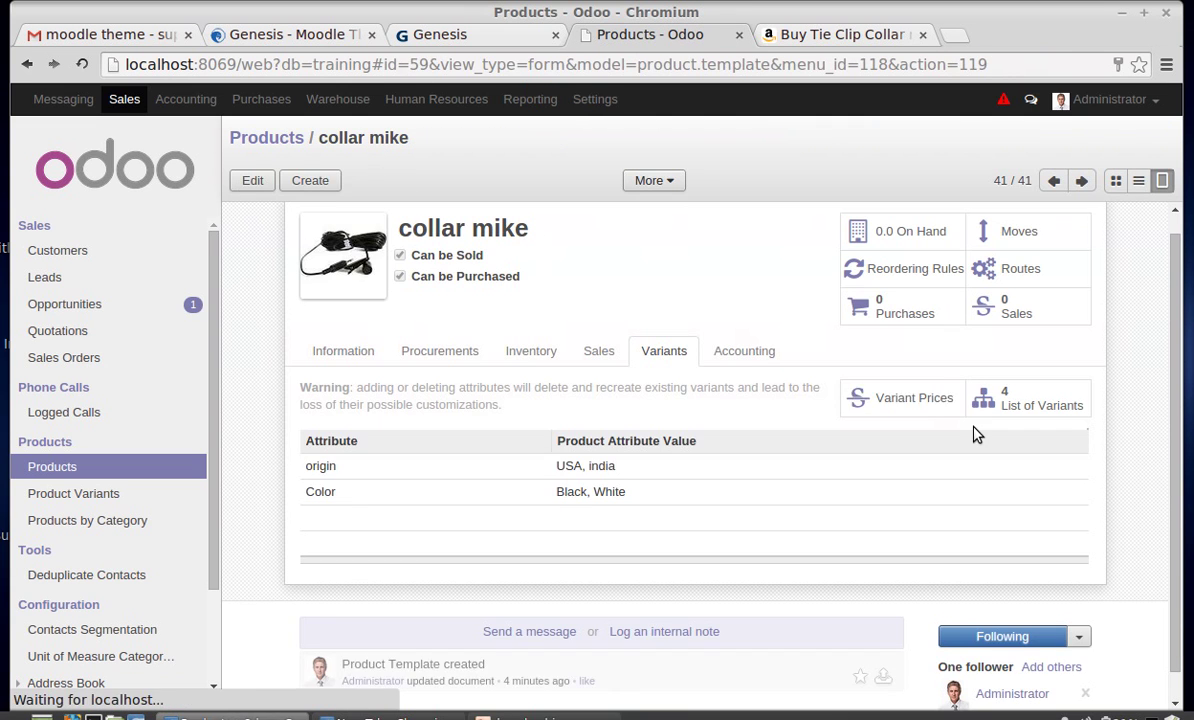
Set the attribute price extra of origin USA to -50, save it, and check the prices in the list of variants
click(914, 404)
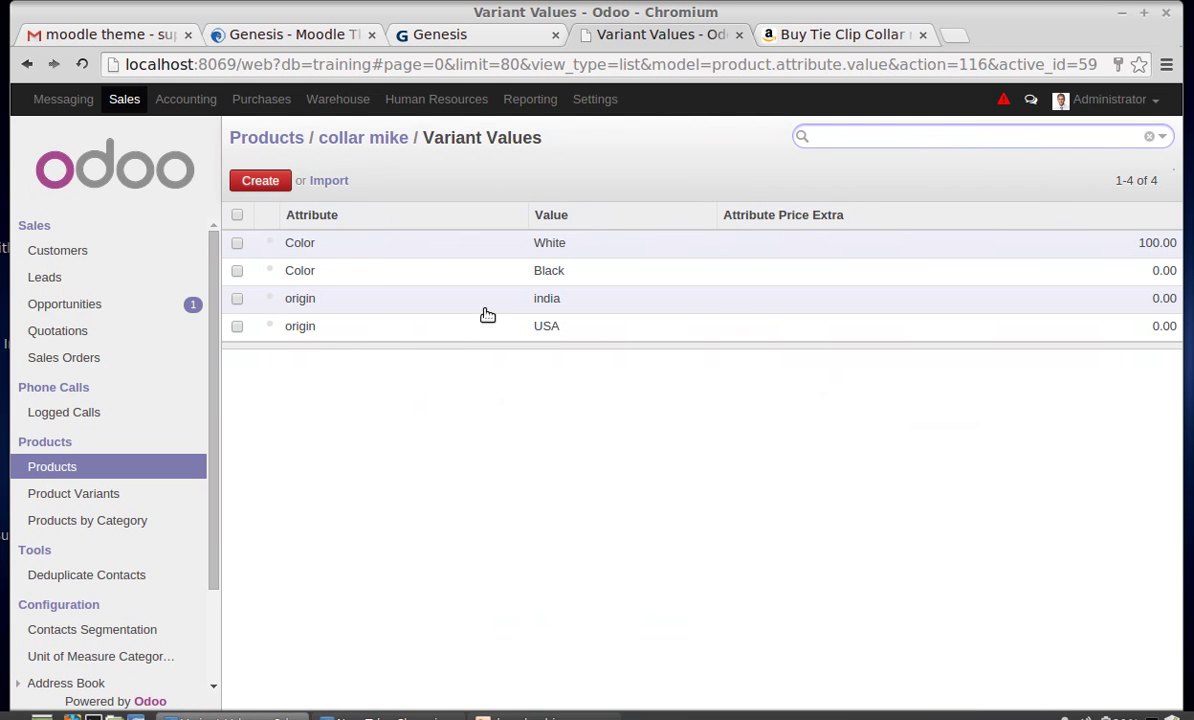
click(1161, 329)
key(BackSpace)
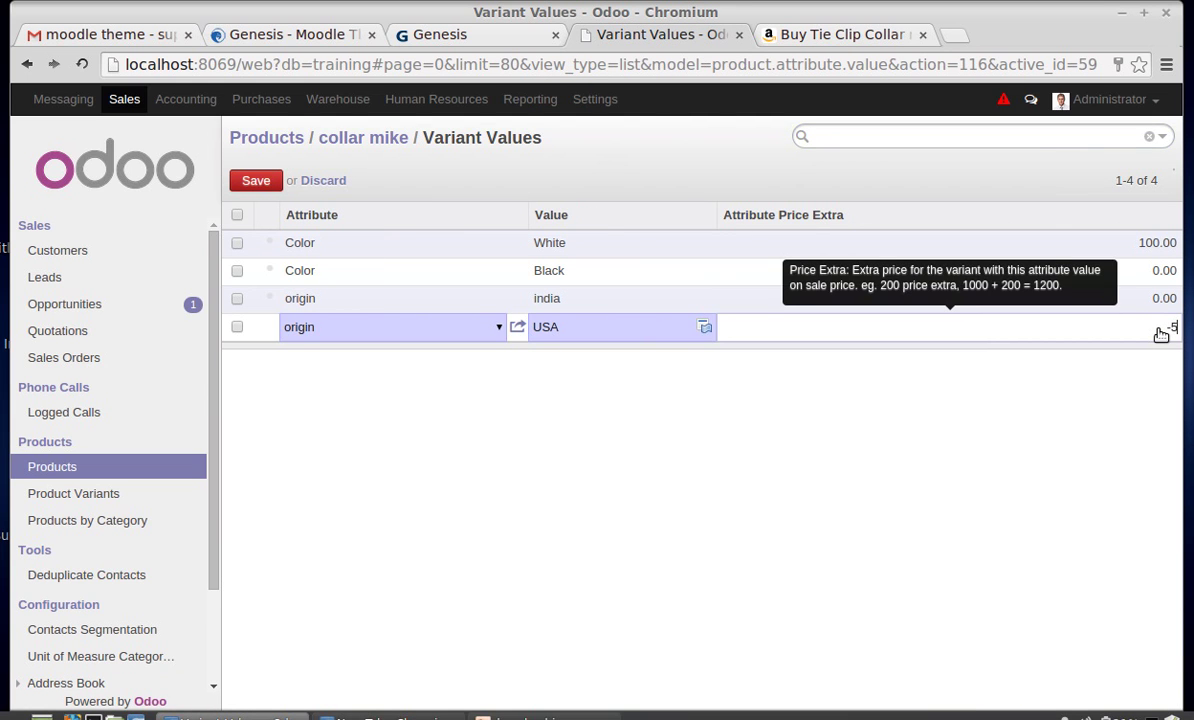
text(-50)
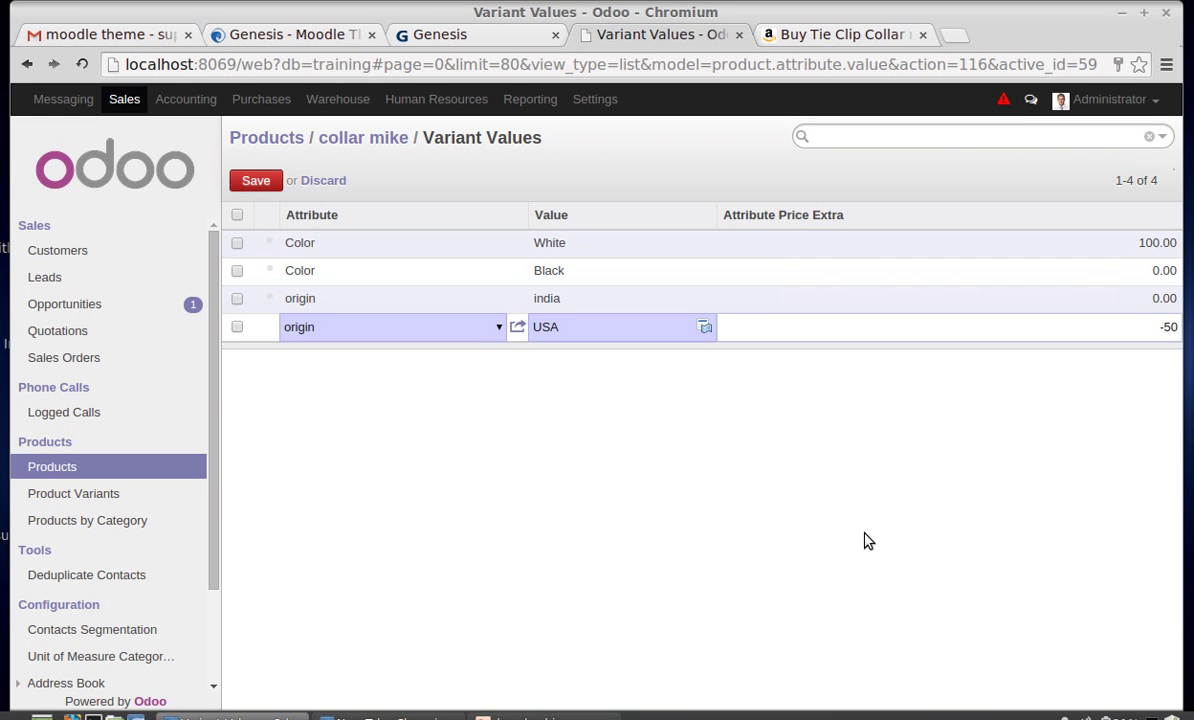
click(256, 181)
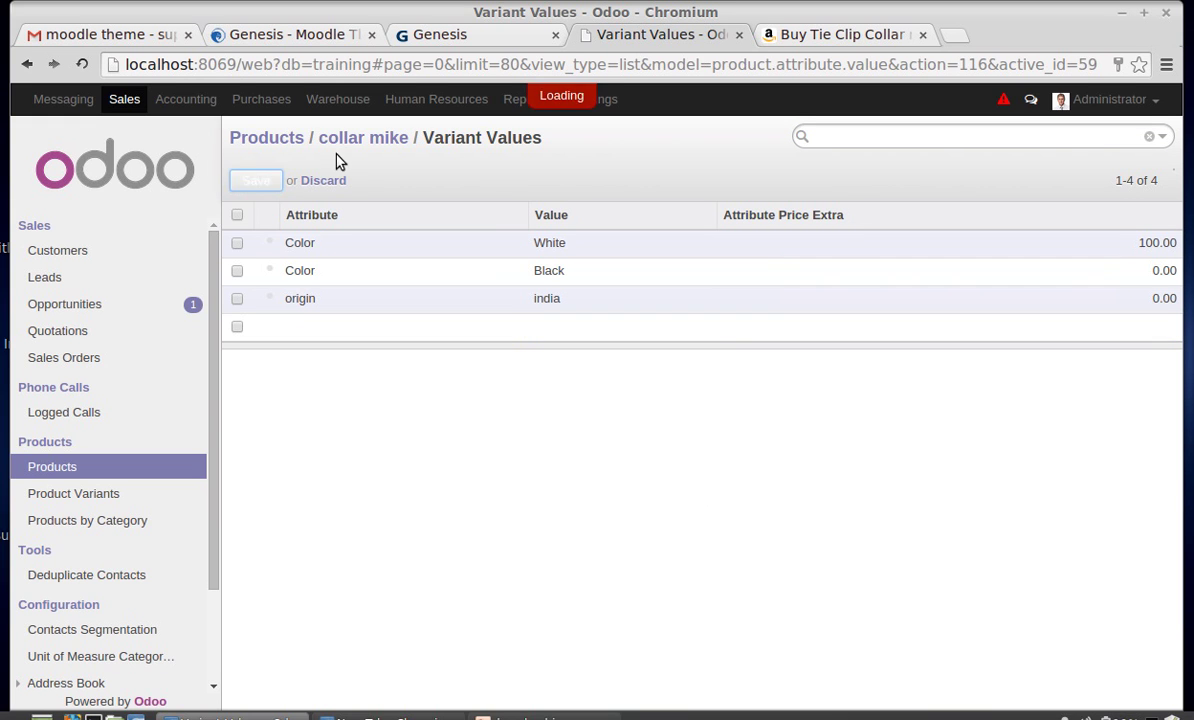
click(357, 137)
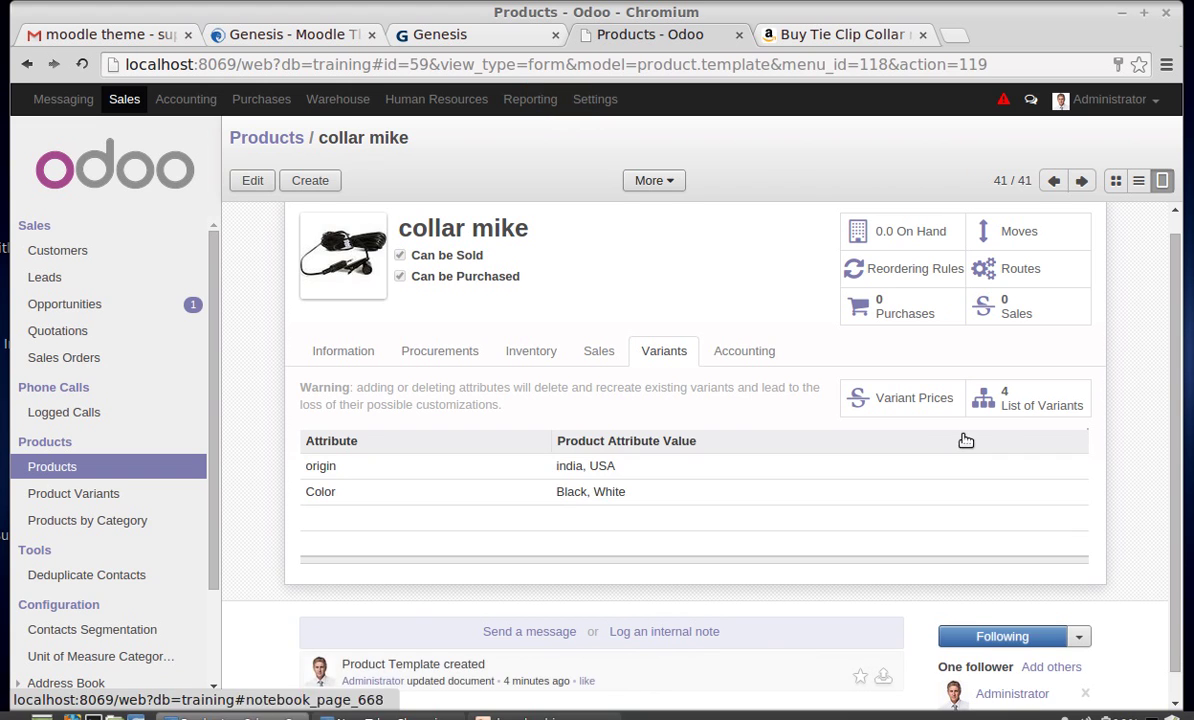
click(1022, 405)
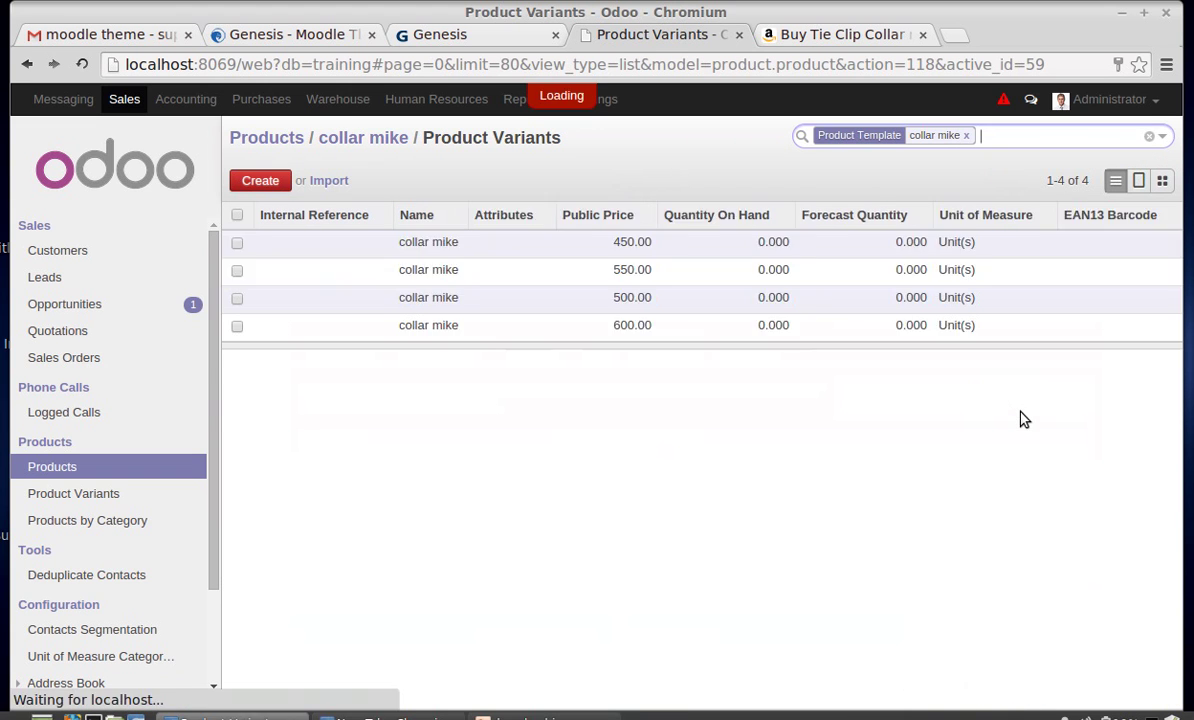
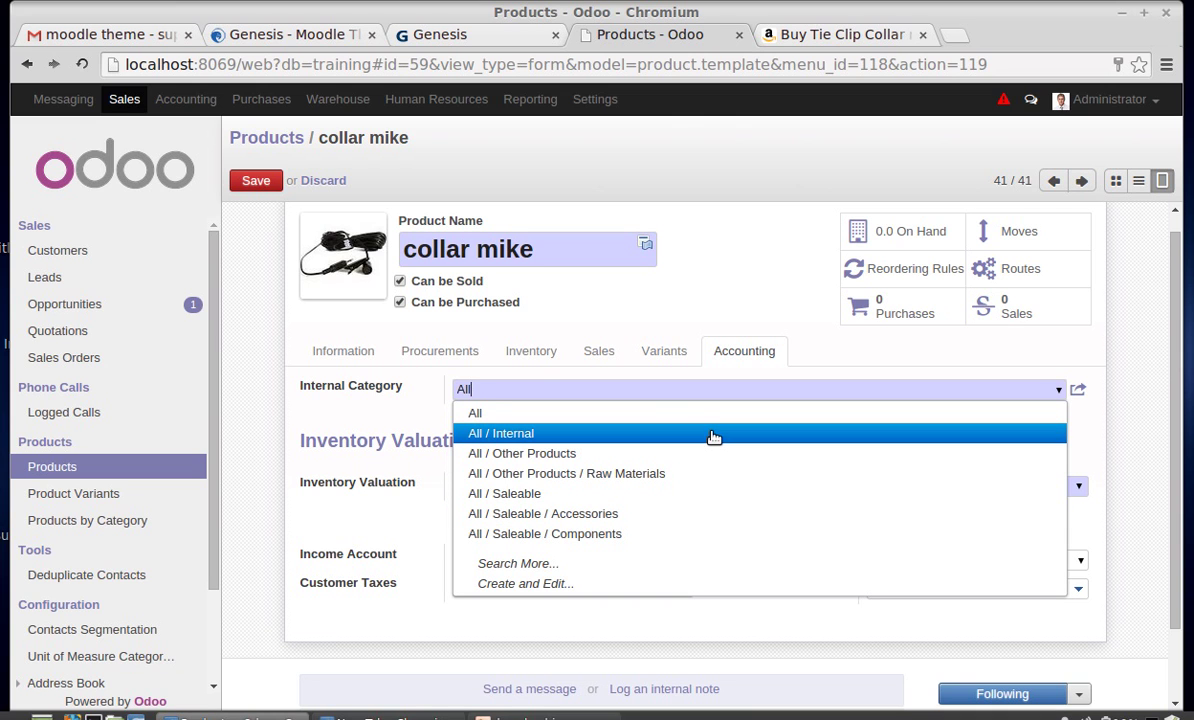
Set the product's internal category to All / Internal and choose Periodical (manual) as its inventory valuation
click(531, 432)
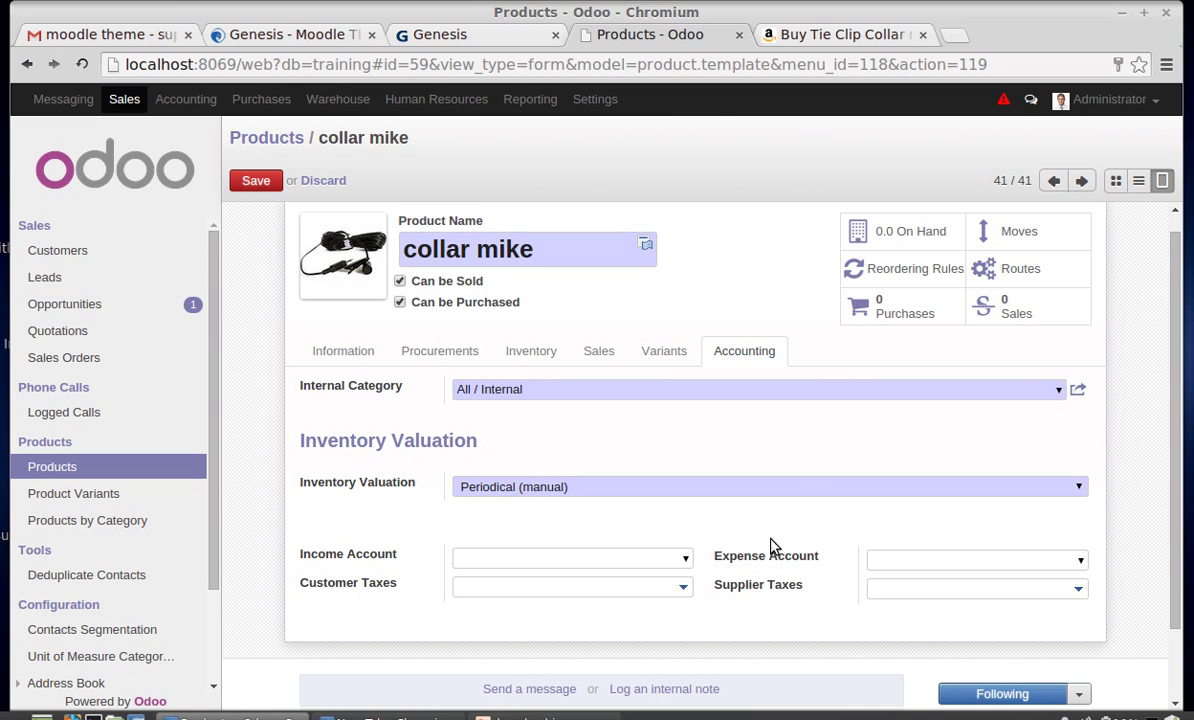
mouse_move(330, 553)
mouse_move(385, 386)
mouse_move(785, 565)
click(683, 487)
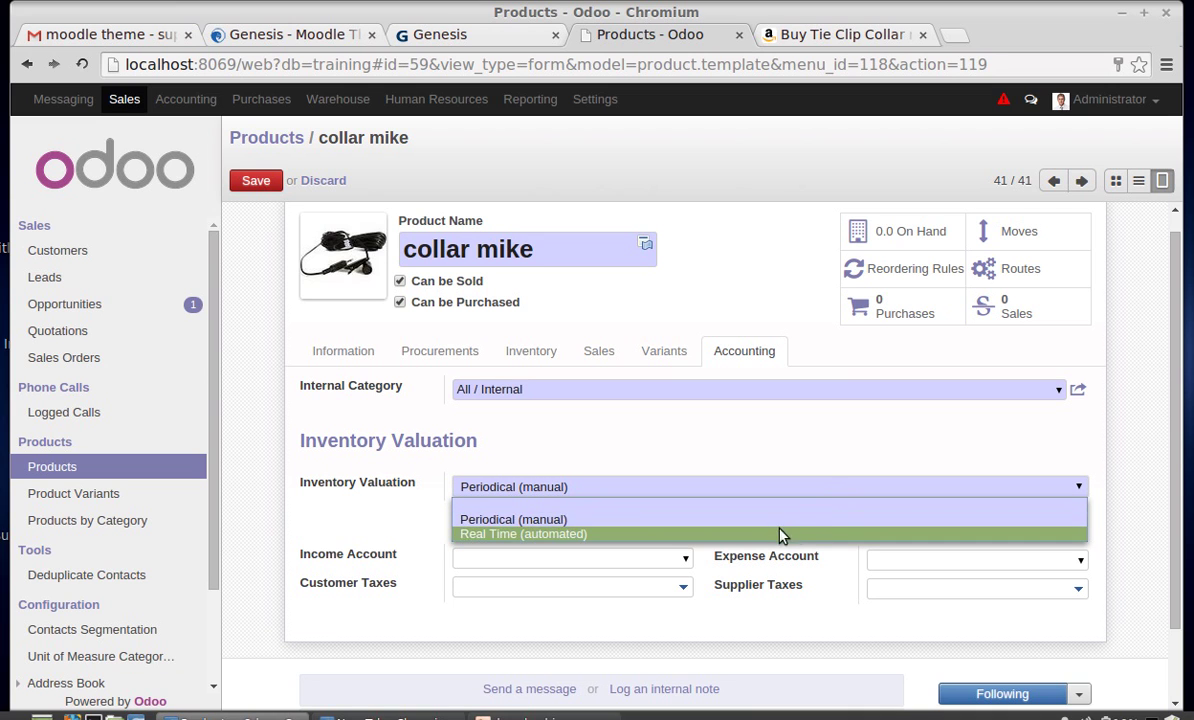
click(765, 520)
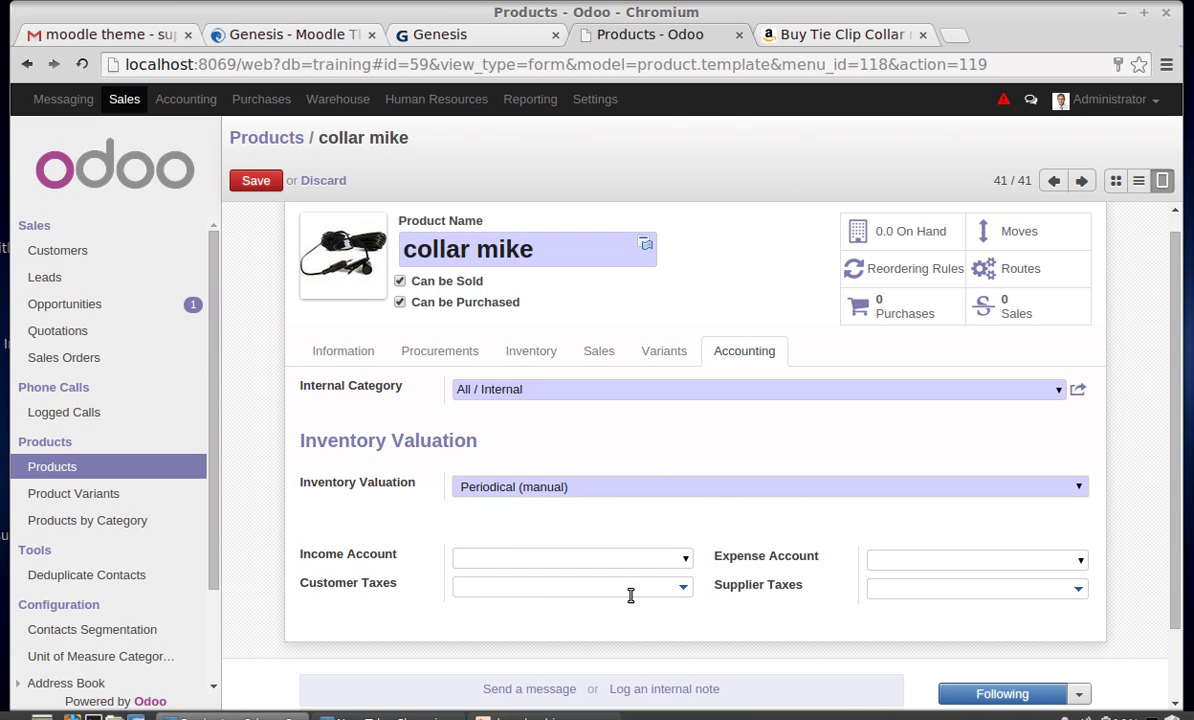
Assign Tax 0.00% as the customer tax and Purchase Tax 0.00% as the supplier tax, and save the product
click(684, 594)
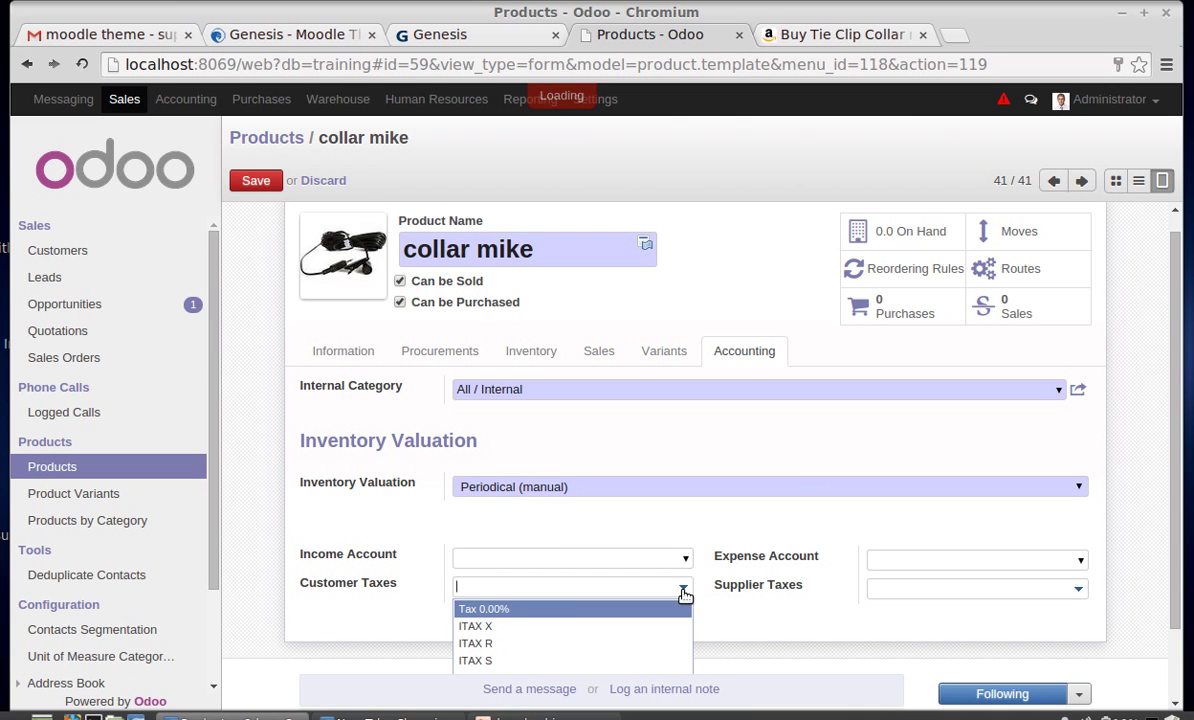
click(573, 608)
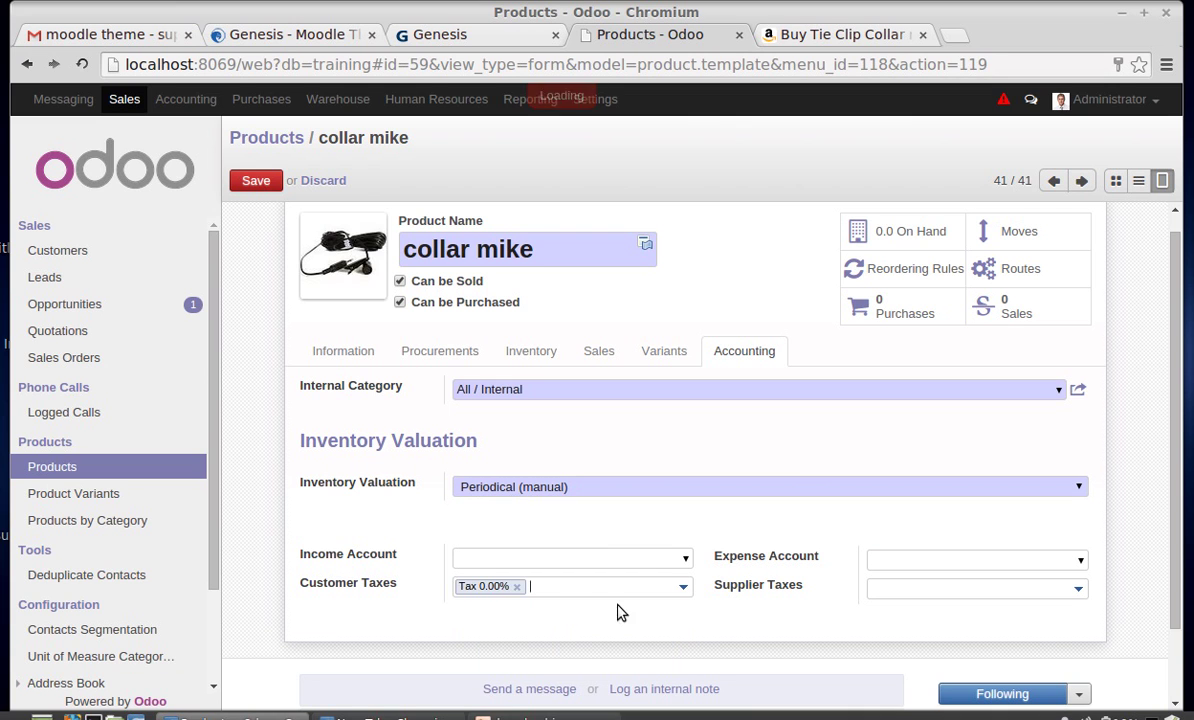
click(1078, 590)
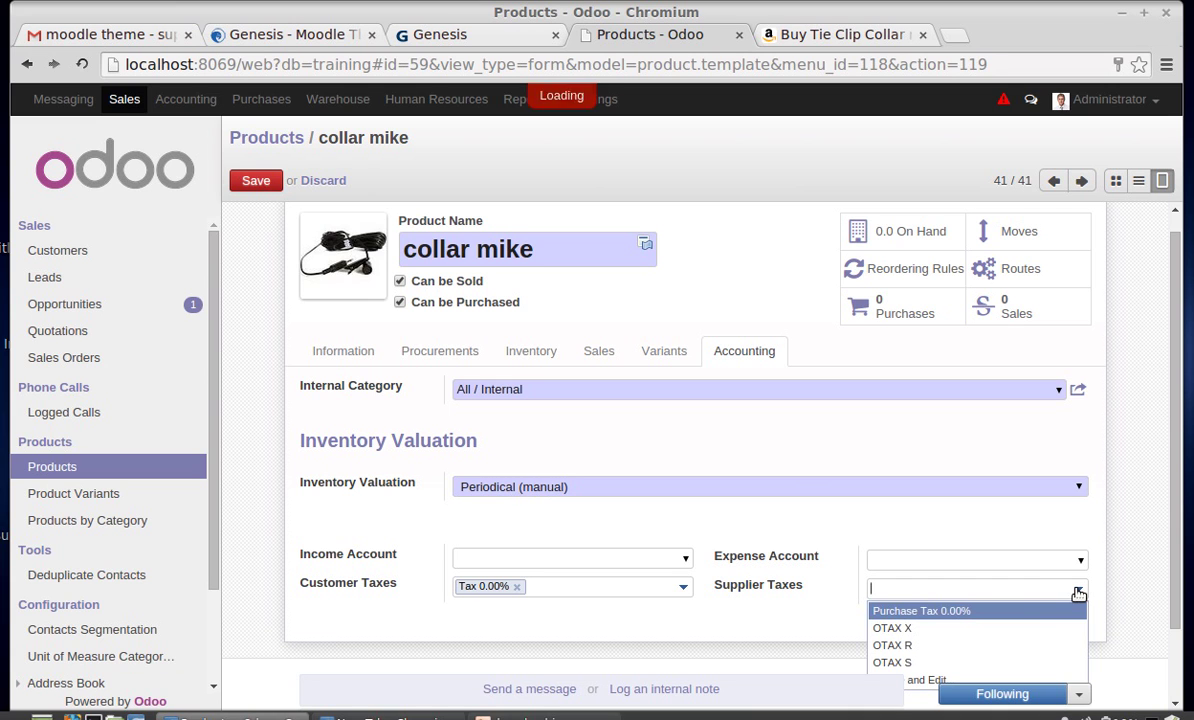
click(988, 612)
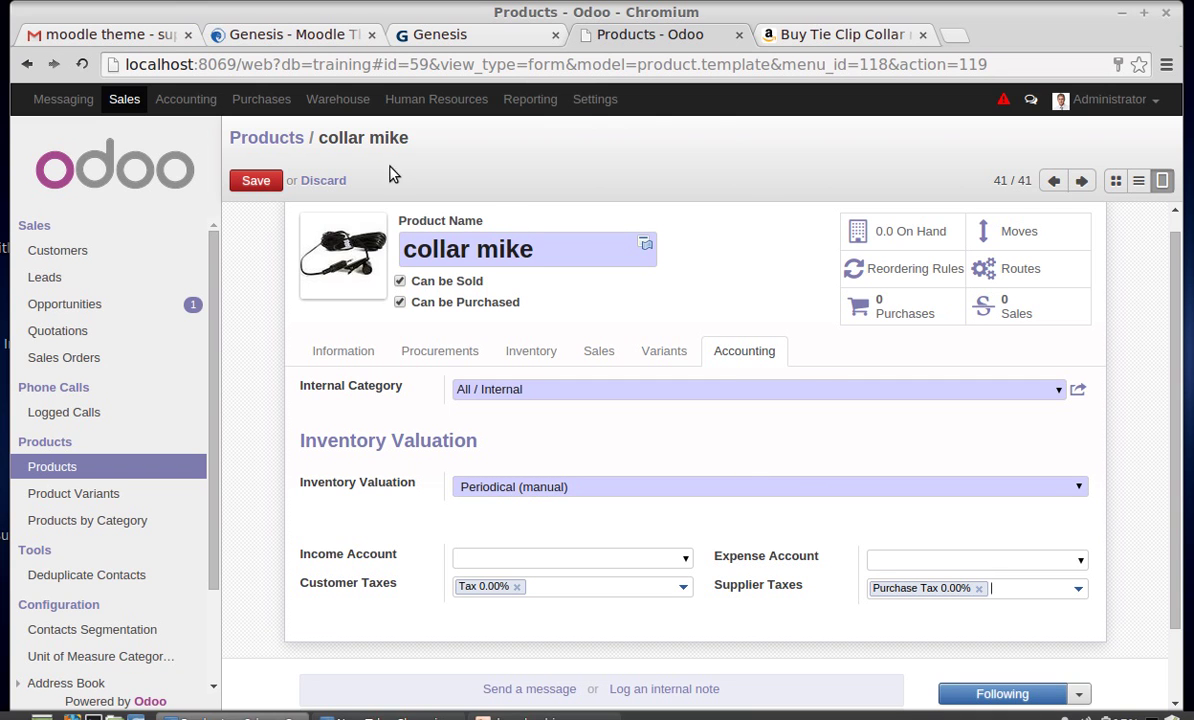
scroll(793, 380, down, 2)
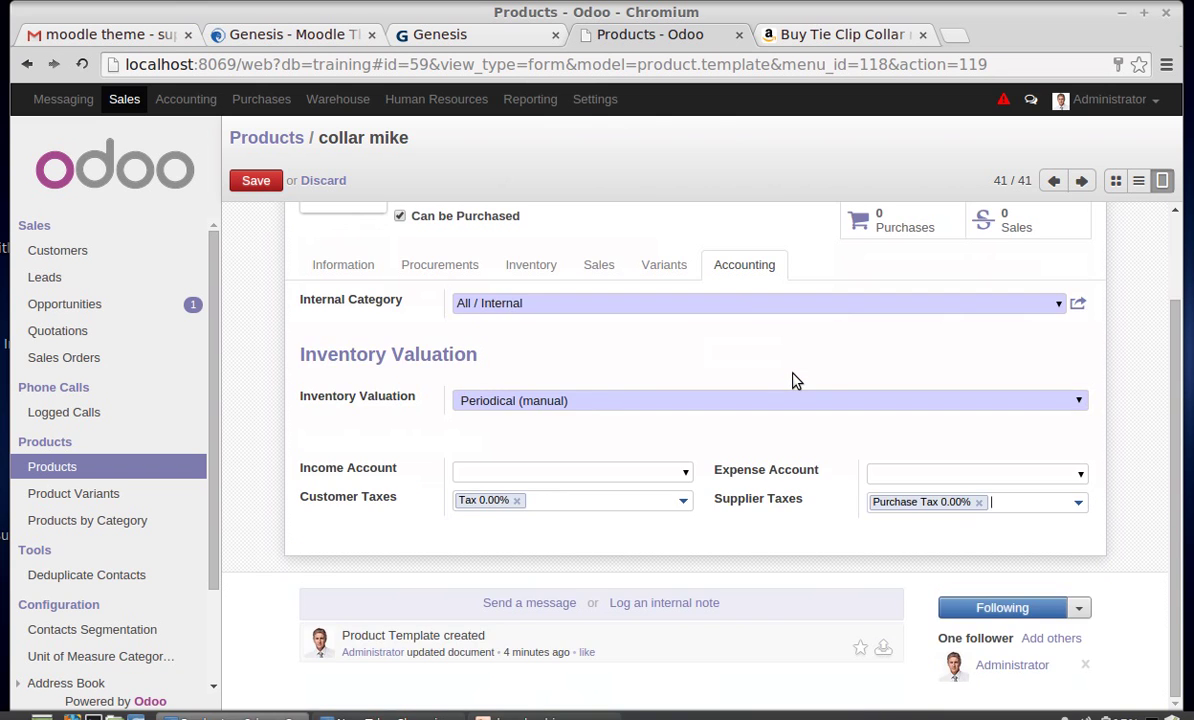
scroll(793, 380, up, 2)
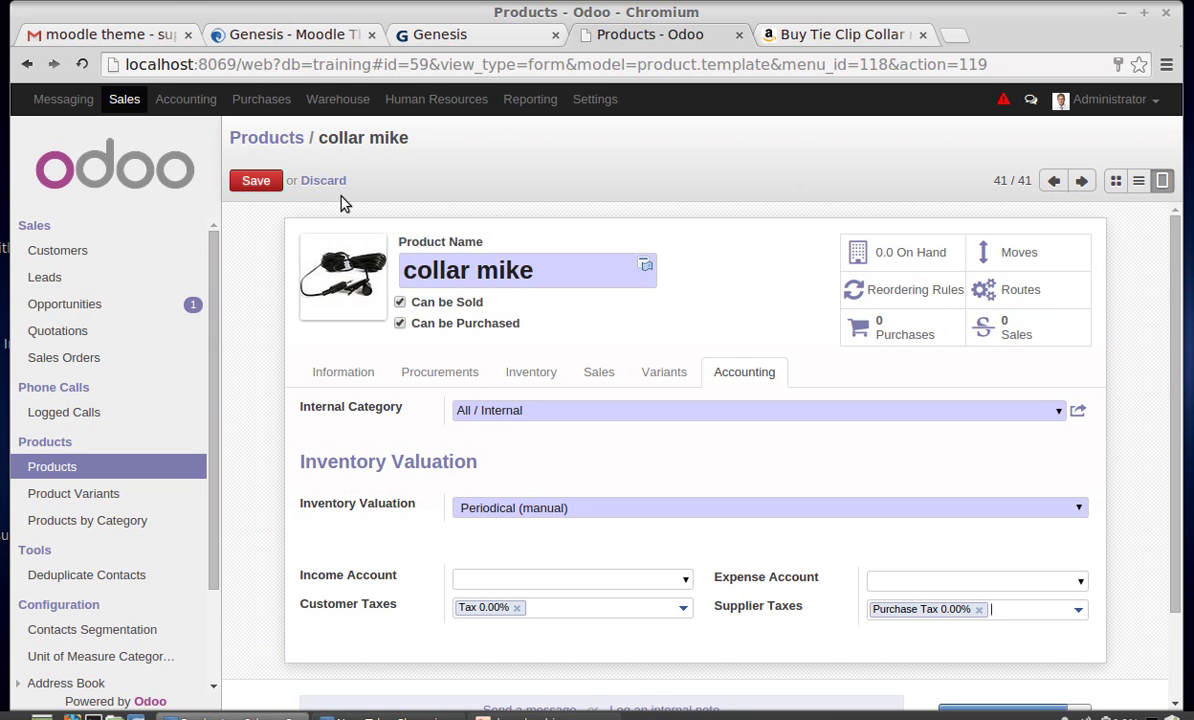
click(268, 178)
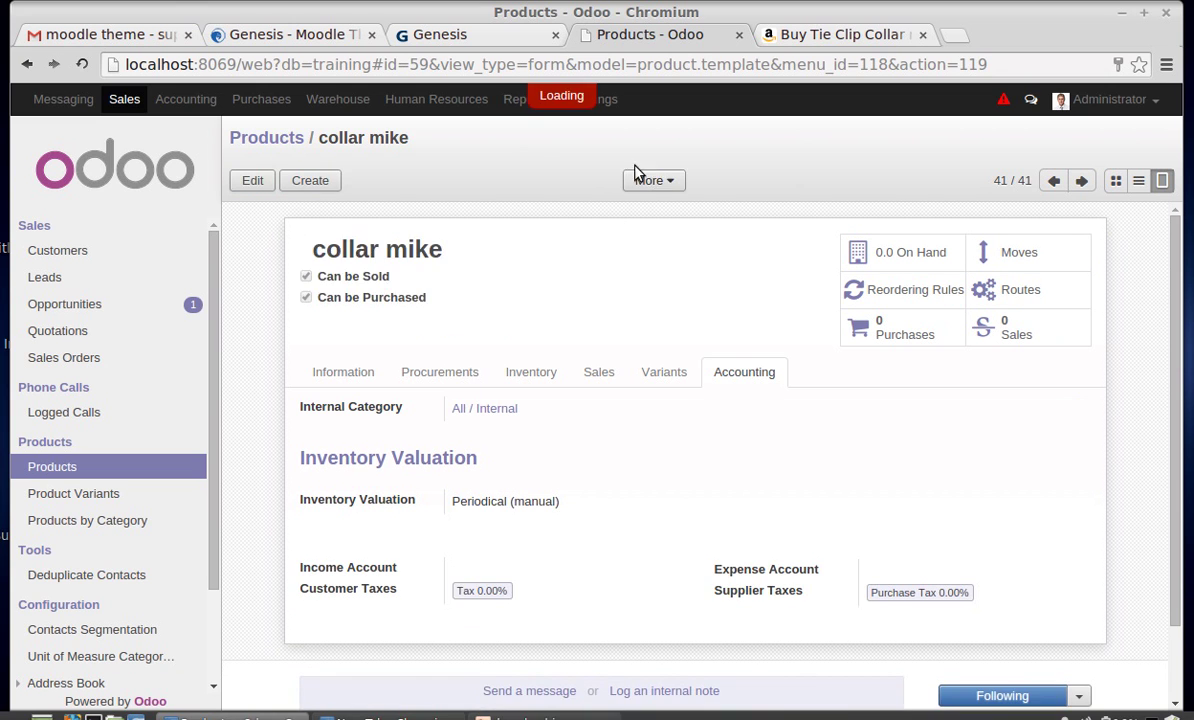